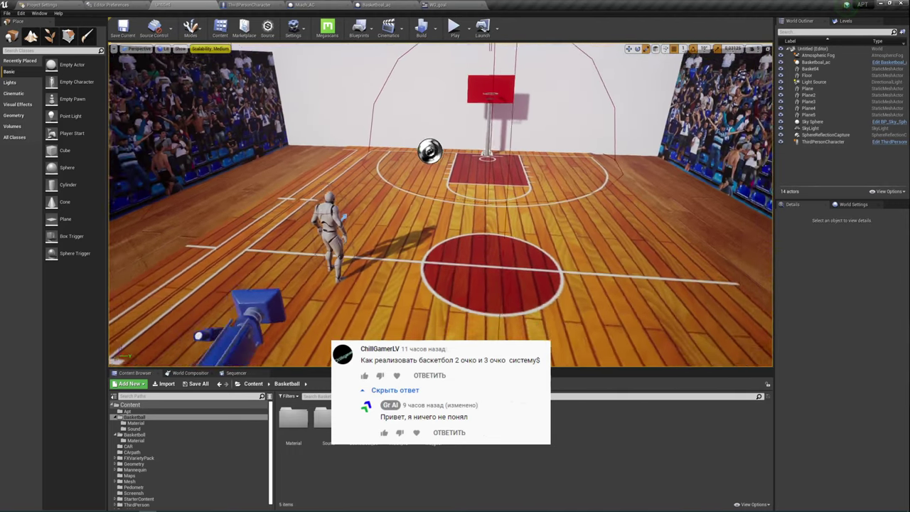
Face the hoop in the viewport and launch Play in Editor with the score HUD showing.
{"action": "right_click_drag", "start_coordinate": [431, 209], "coordinate": [431, 209]}
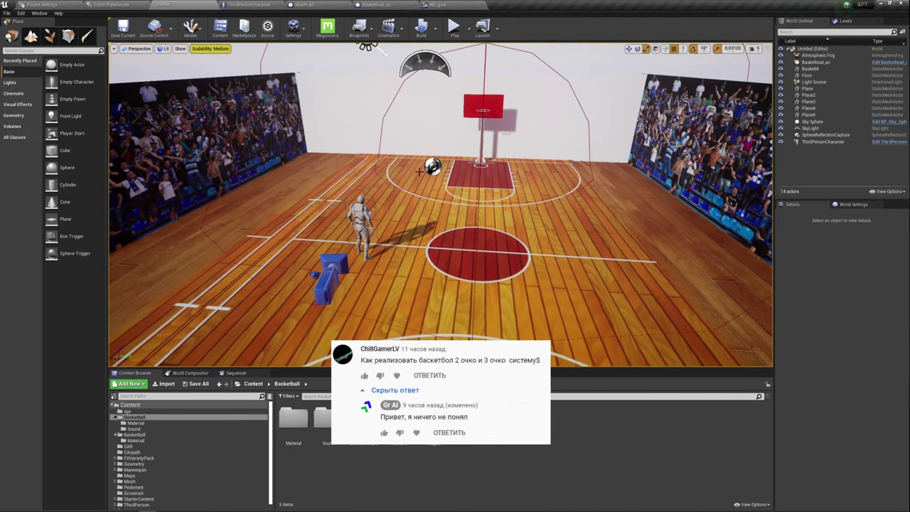
{"action": "left_click", "coordinate": [454, 28]}
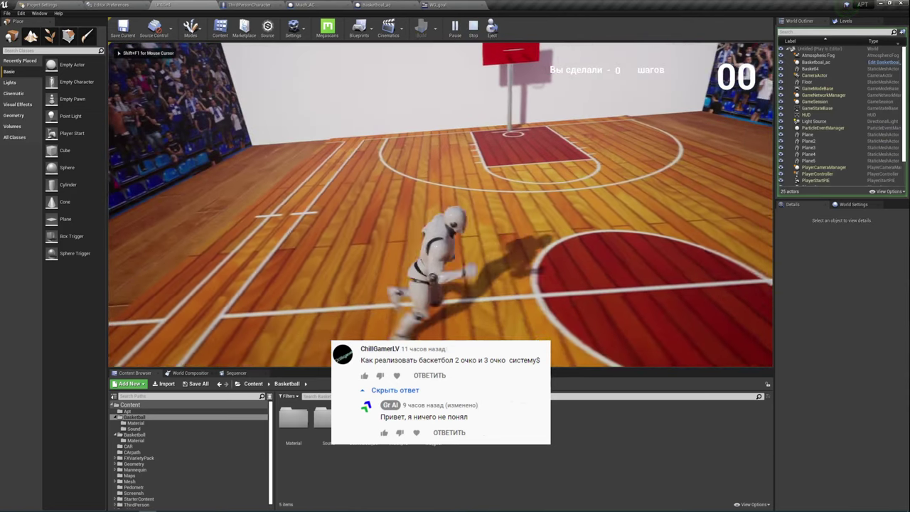
Run the character to the centre circle, face the hoop and throw a ball.
{"action": "key", "text": "w"}
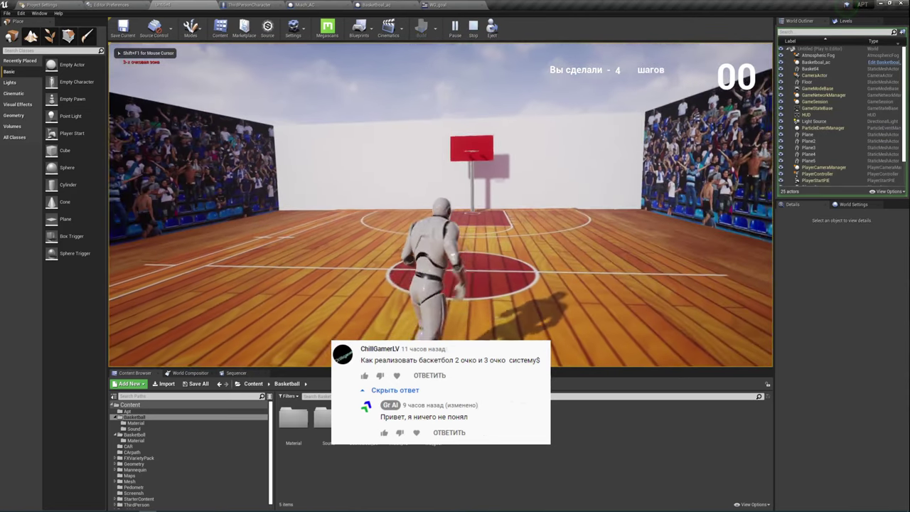
{"action": "key", "text": "w"}
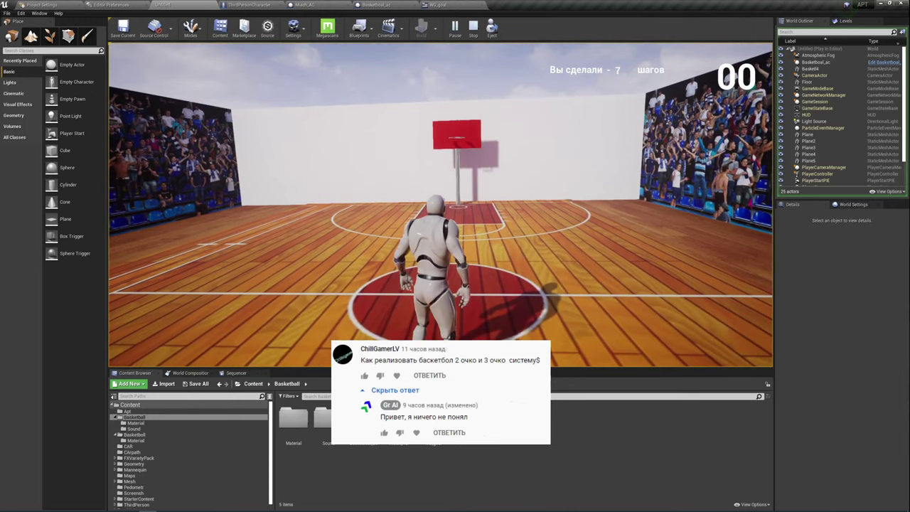
{"action": "key", "text": "w"}
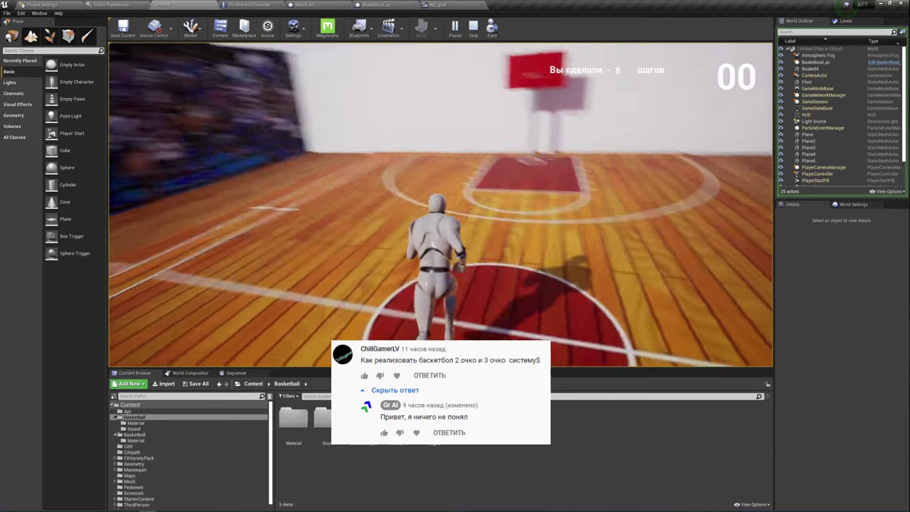
{"action": "key", "text": "w"}
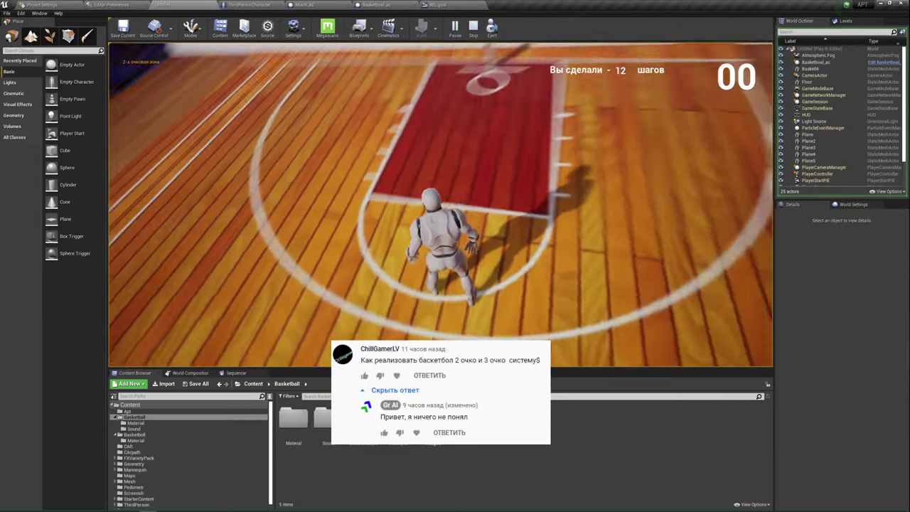
{"action": "key", "text": "s"}
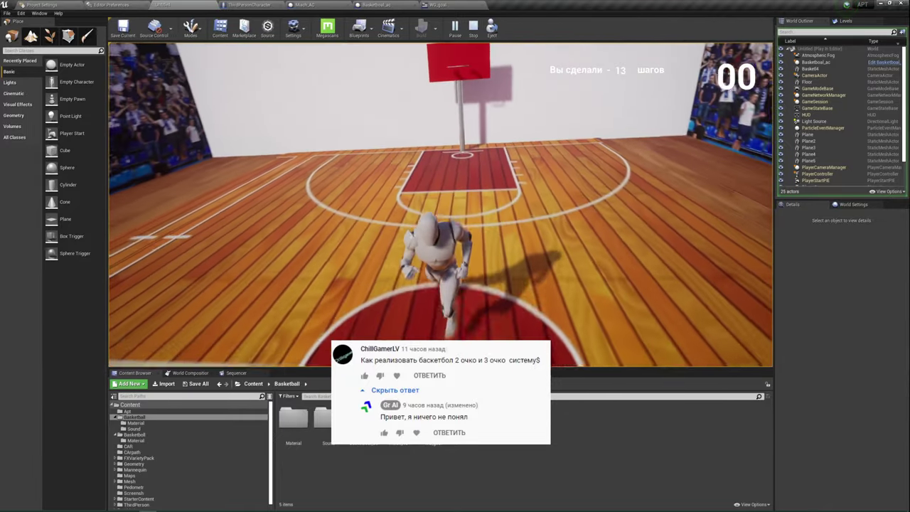
{"action": "key", "text": "w"}
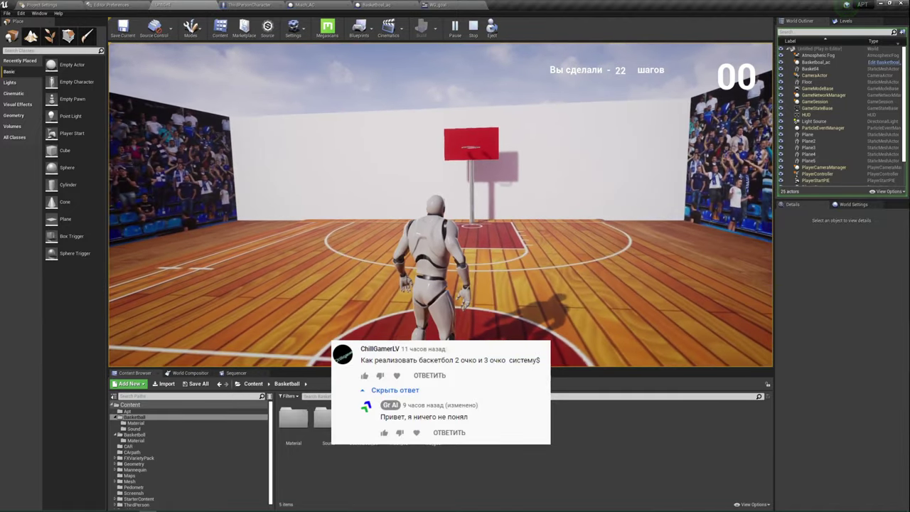
{"action": "key", "text": "e"}
{"action": "key", "text": "e"}
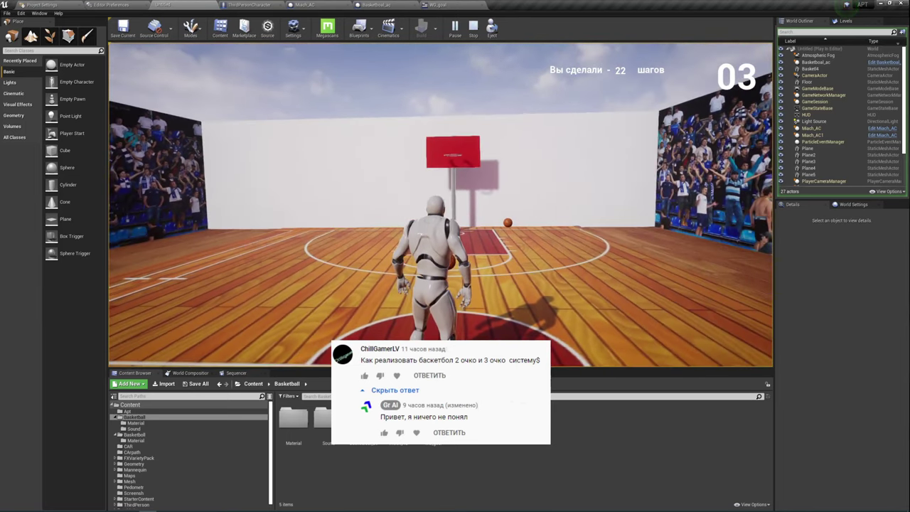
Move into the key and fire a burst of balls at the hoop.
{"action": "key", "text": "w"}
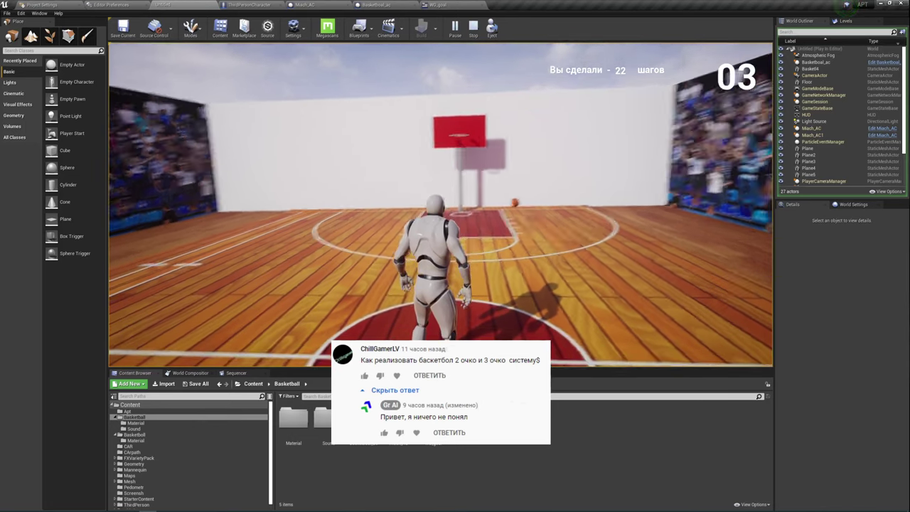
{"action": "key", "text": "w"}
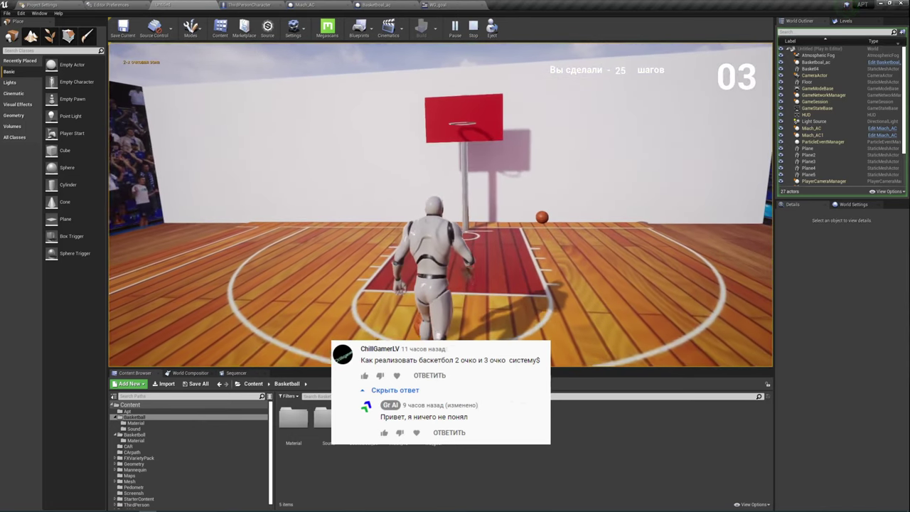
{"action": "key", "text": "e"}
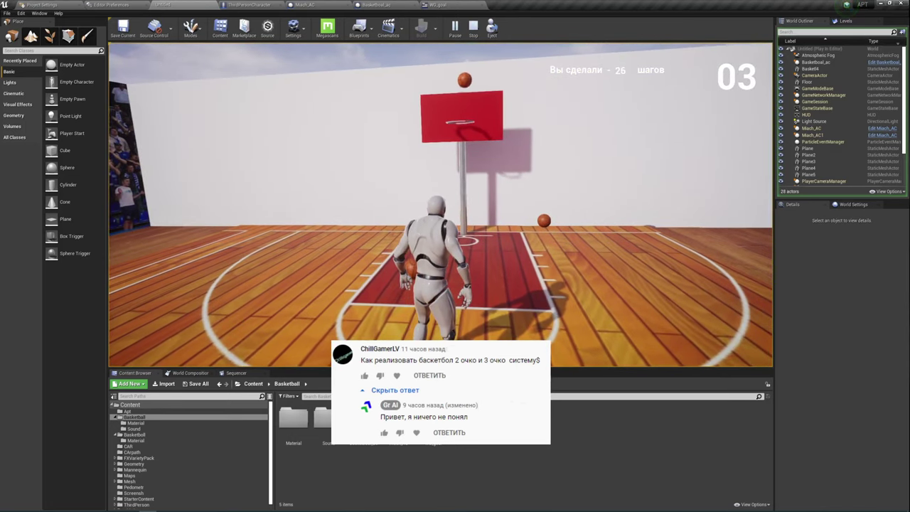
{"action": "key", "text": "e"}
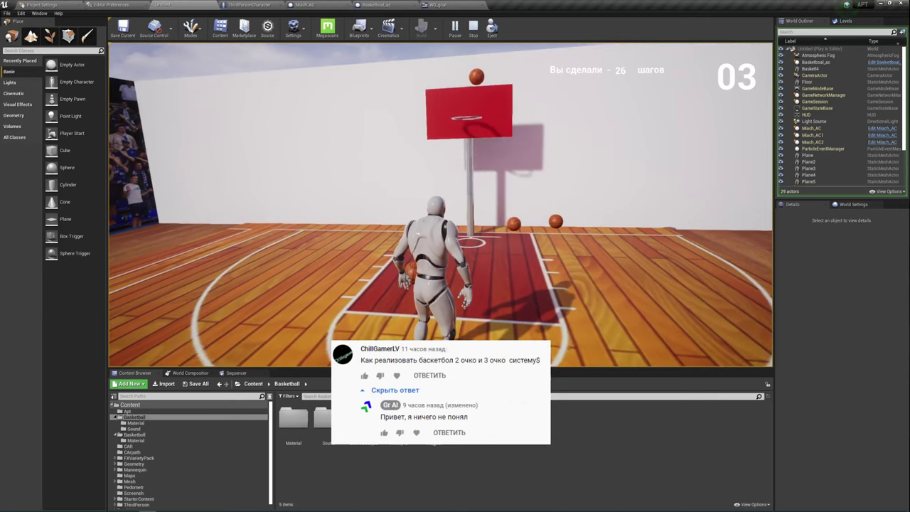
{"action": "key", "text": "e"}
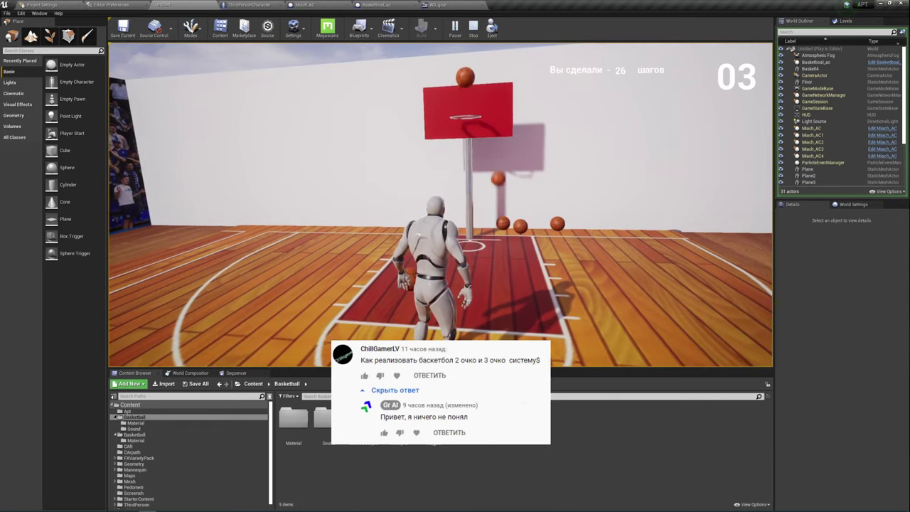
{"action": "key", "text": "e"}
{"action": "key", "text": "e"}
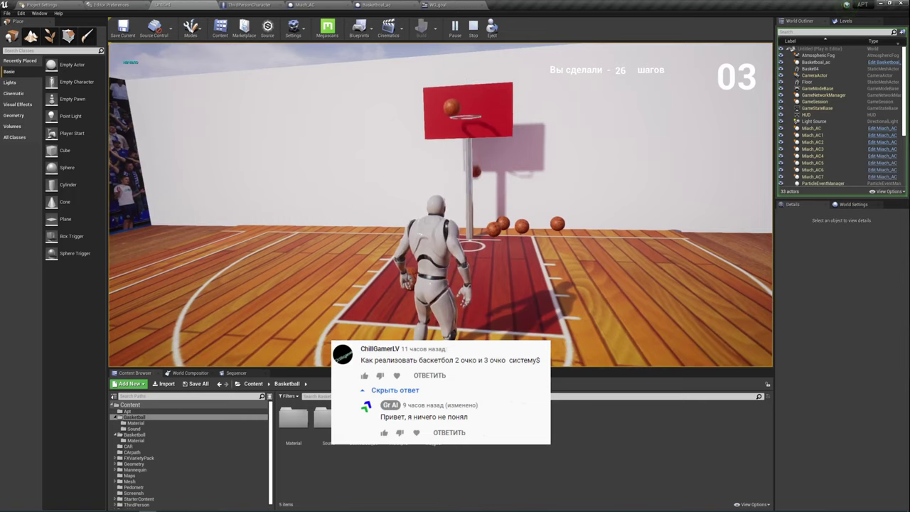
{"action": "key", "text": "e"}
{"action": "key", "text": "e"}
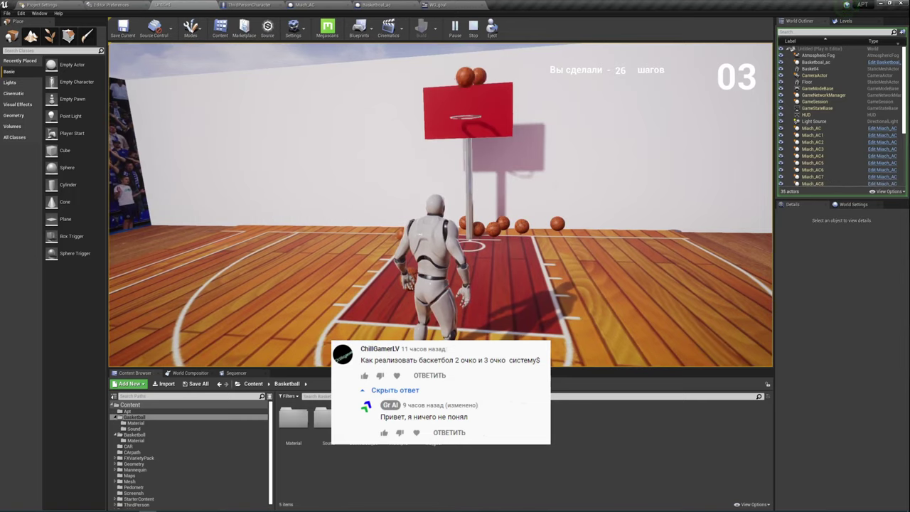
{"action": "key", "text": "e"}
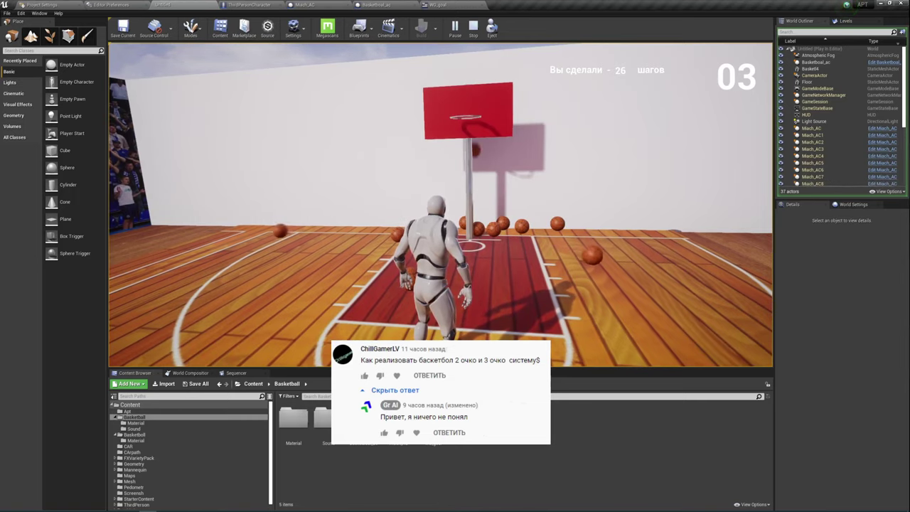
{"action": "key", "text": "e"}
{"action": "key", "text": "e"}
{"action": "key", "text": "e"}
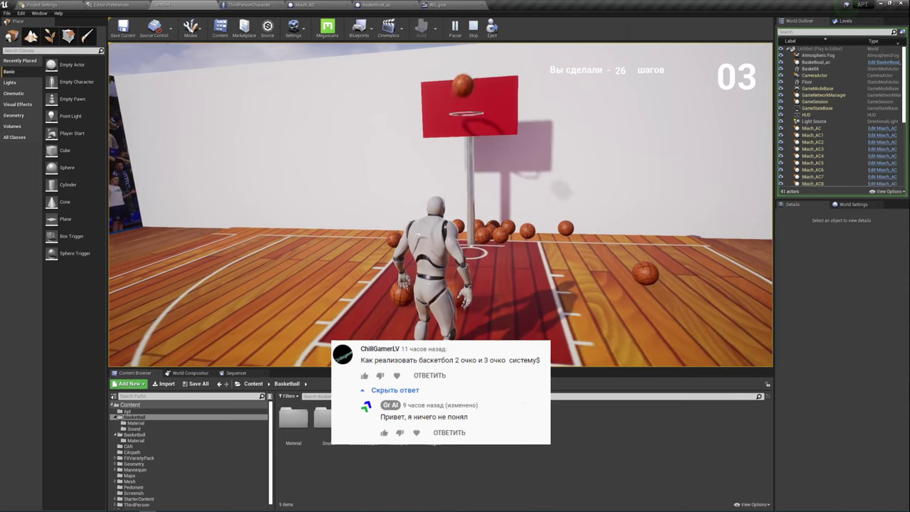
Keep shooting until the counter reads 05, then end the test play.
{"action": "key", "text": "e"}
{"action": "key", "text": "e"}
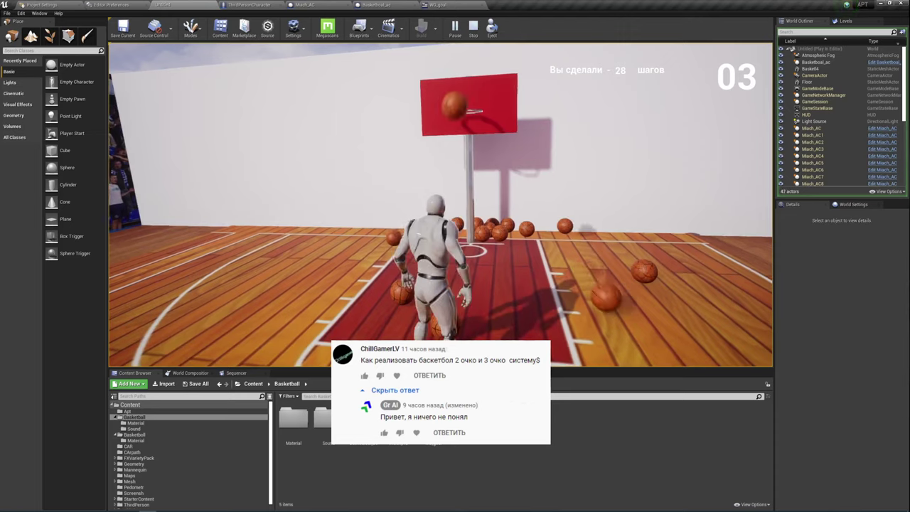
{"action": "key", "text": "e"}
{"action": "key", "text": "e"}
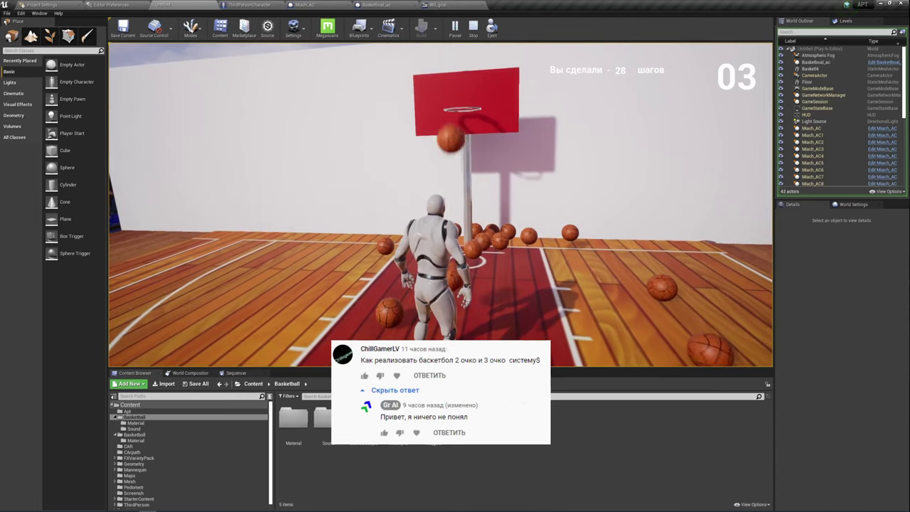
{"action": "key", "text": "e"}
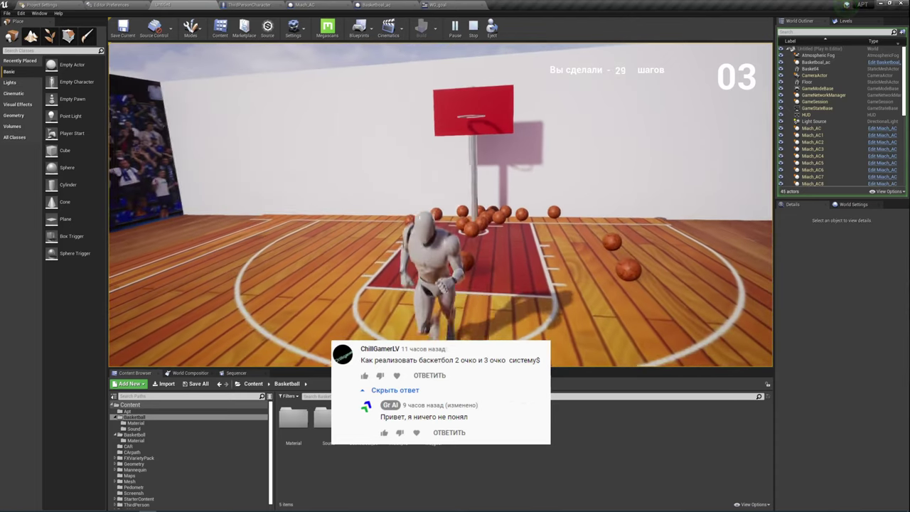
{"action": "key", "text": "e"}
{"action": "key", "text": "e"}
{"action": "key", "text": "e"}
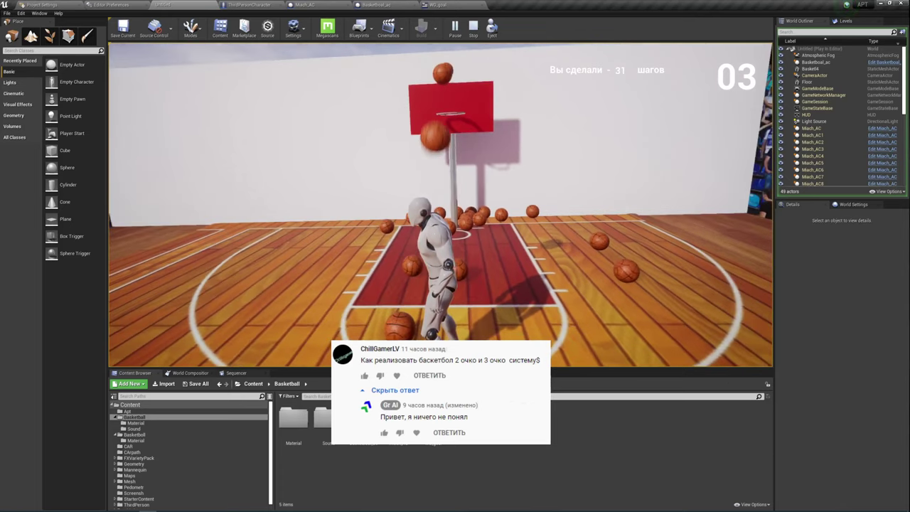
{"action": "key", "text": "e"}
{"action": "key", "text": "e"}
{"action": "key", "text": "e"}
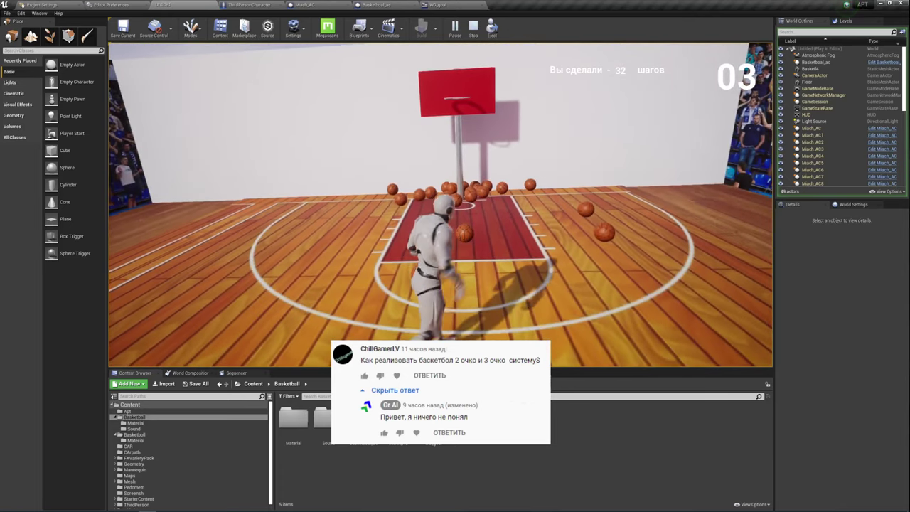
{"action": "key", "text": "e"}
{"action": "key", "text": "e"}
{"action": "key", "text": "e"}
{"action": "key", "text": "e"}
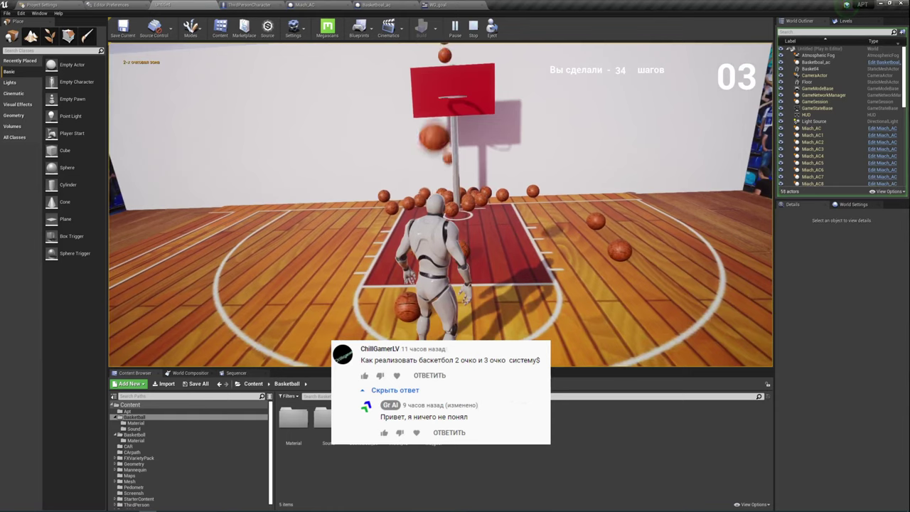
{"action": "key", "text": "e"}
{"action": "key", "text": "e"}
{"action": "key", "text": "e"}
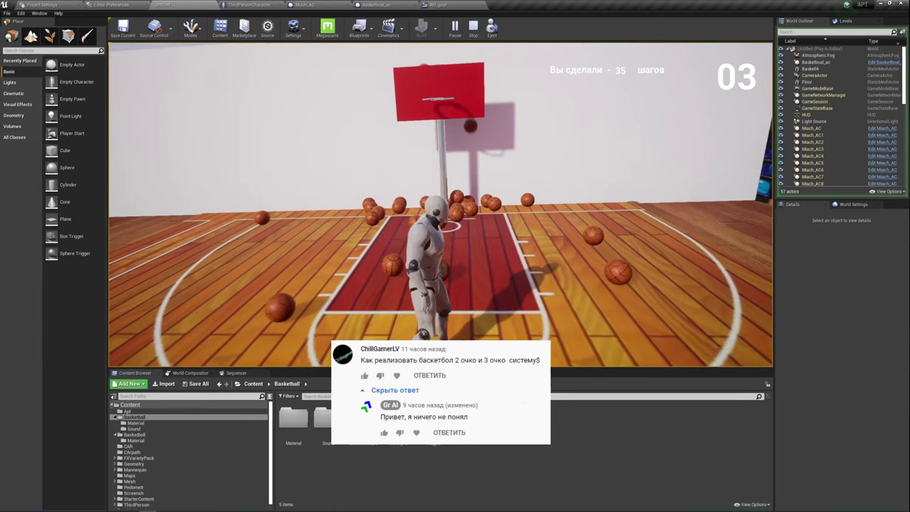
{"action": "key", "text": "e"}
{"action": "key", "text": "e"}
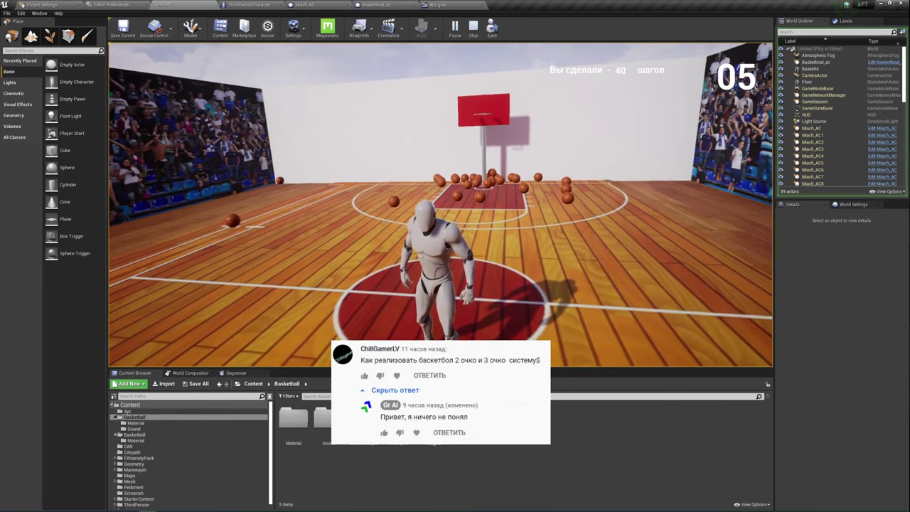
{"action": "key", "text": "Escape"}
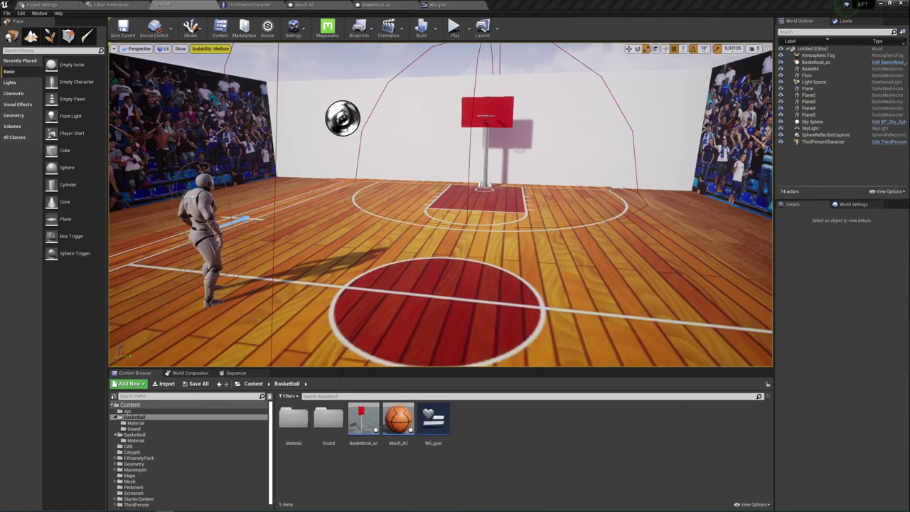
Look over the Basketboal_ac hoop, then open the Miach_AC ball Blueprint from the Basketball folder.
{"action": "mouse_move", "coordinate": [424, 193]}
{"action": "right_mouse_down"}
{"action": "mouse_move", "coordinate": [399, 214]}
{"action": "mouse_move", "coordinate": [413, 191]}
{"action": "right_mouse_up"}
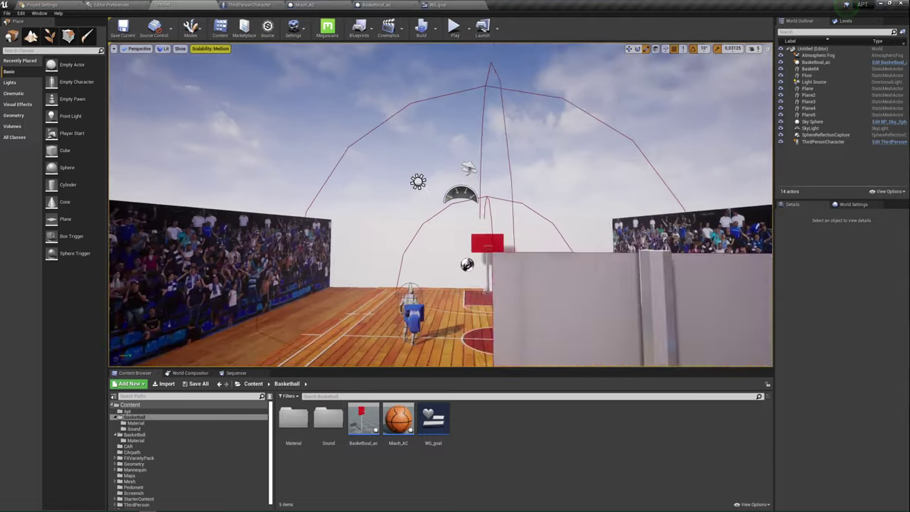
{"action": "left_click", "coordinate": [413, 191]}
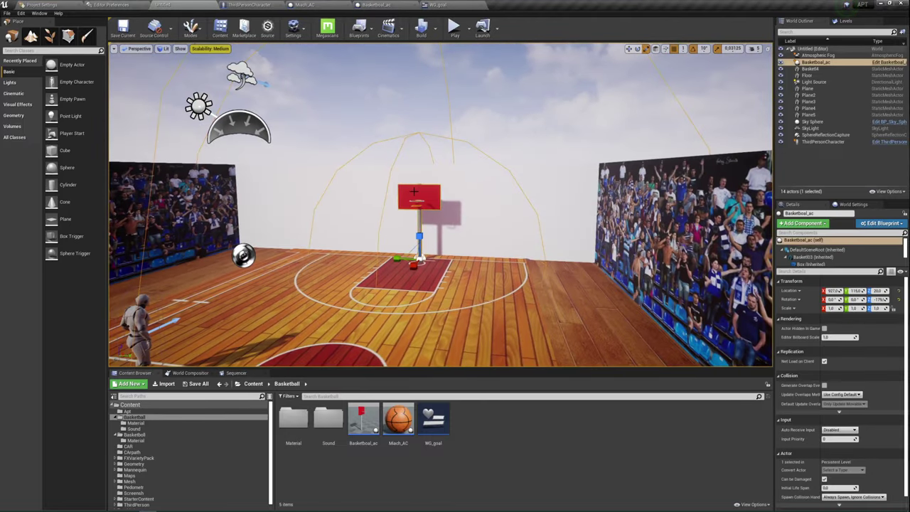
{"action": "right_click_drag", "start_coordinate": [426, 196], "coordinate": [442, 202]}
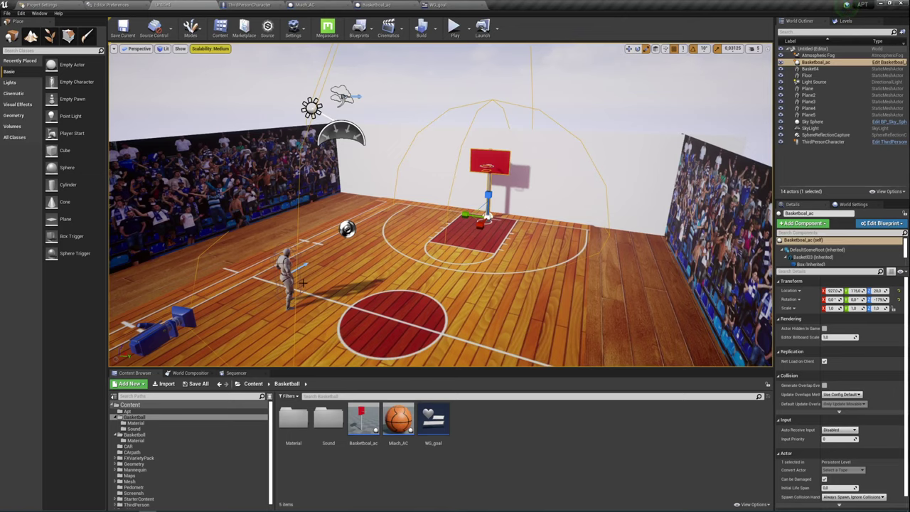
{"action": "right_click_drag", "start_coordinate": [386, 271], "coordinate": [386, 270]}
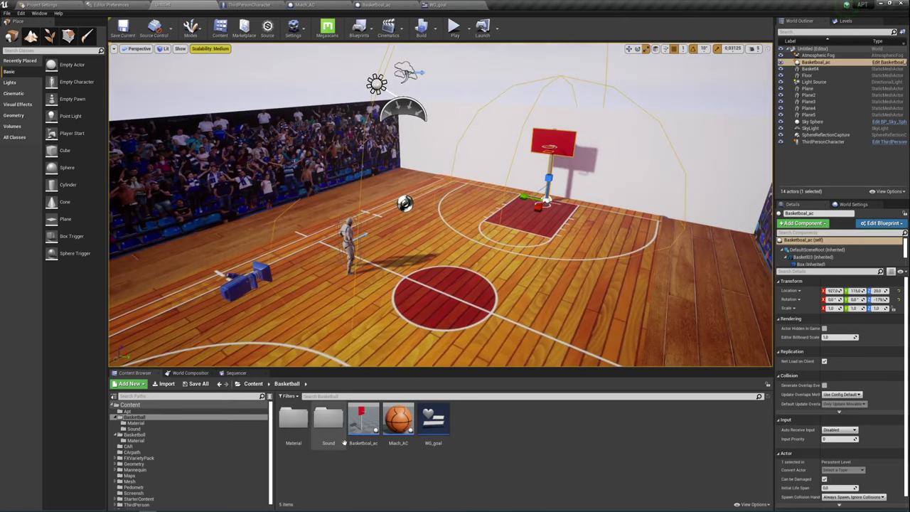
{"action": "double_click", "coordinate": [398, 421]}
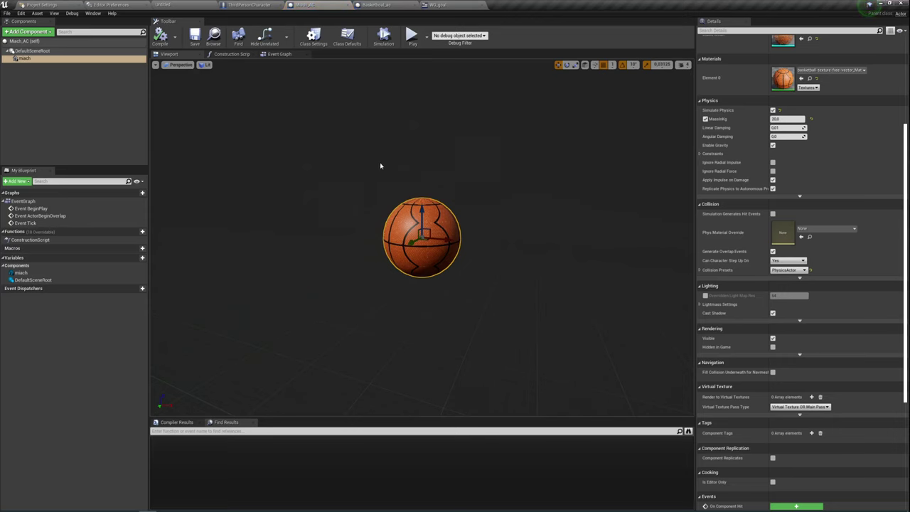
Check the ball's empty Event Graph and 3D preview, then switch to the ThirdPersonCharacter Blueprint.
{"action": "left_click", "coordinate": [277, 54]}
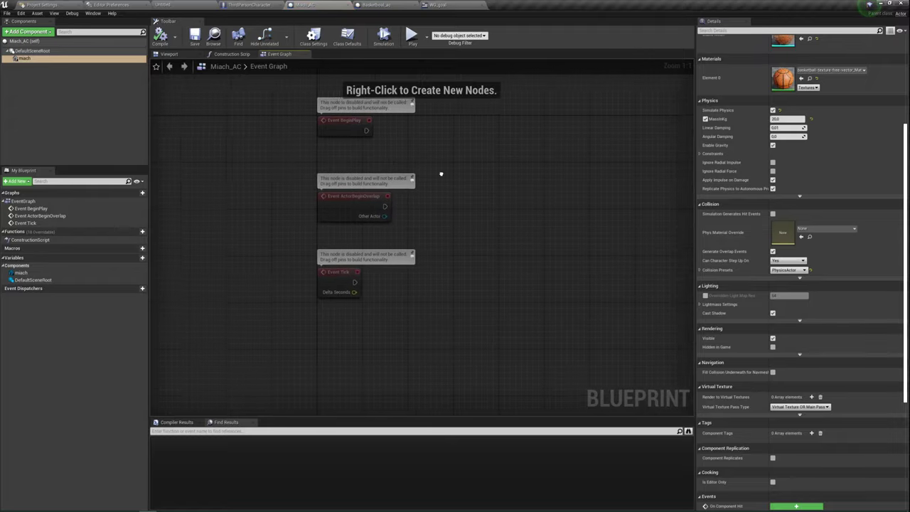
{"action": "left_click", "coordinate": [178, 55]}
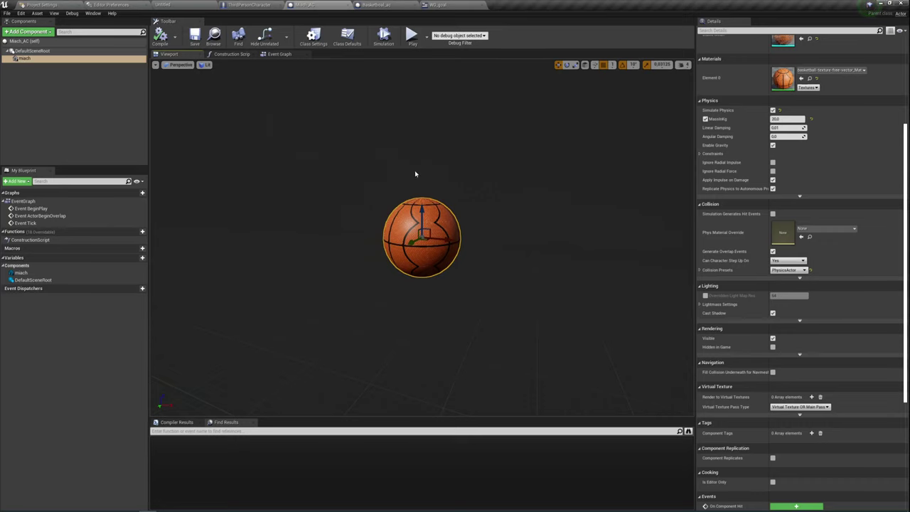
{"action": "middle_click_drag", "start_coordinate": [415, 173], "coordinate": [394, 173]}
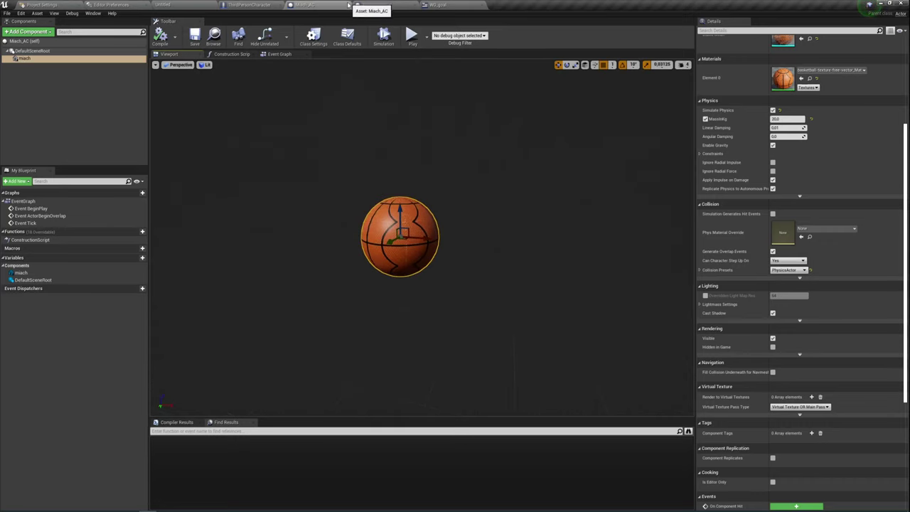
{"action": "left_click", "coordinate": [249, 4]}
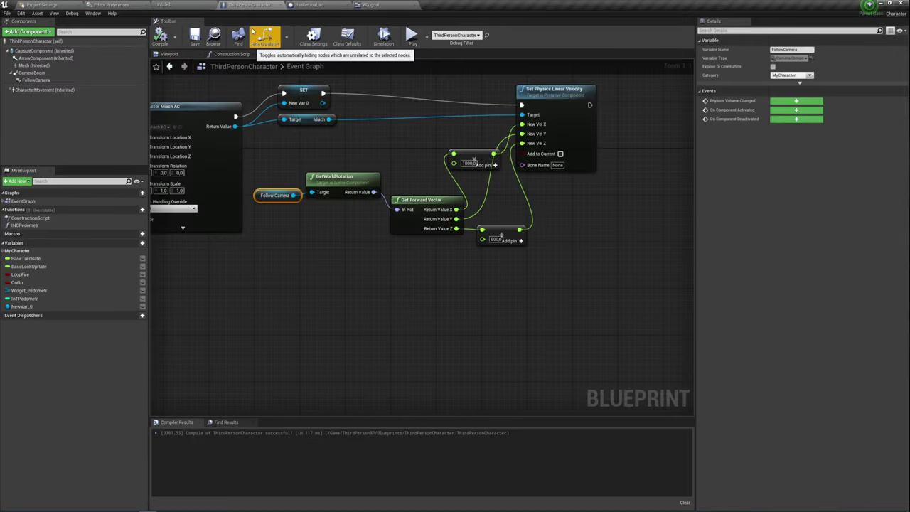
Switch back to the Untitled level editor showing the basketball court.
{"action": "left_click", "coordinate": [162, 5]}
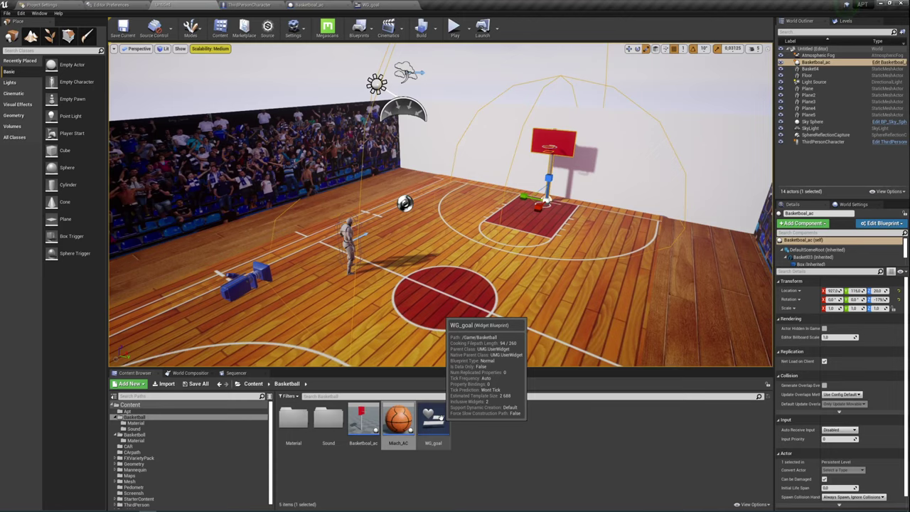
Select WG_goal and Basketboal_ac in the Content Browser, then bring up the Basketboal_ac Blueprint.
{"action": "left_click", "coordinate": [438, 420]}
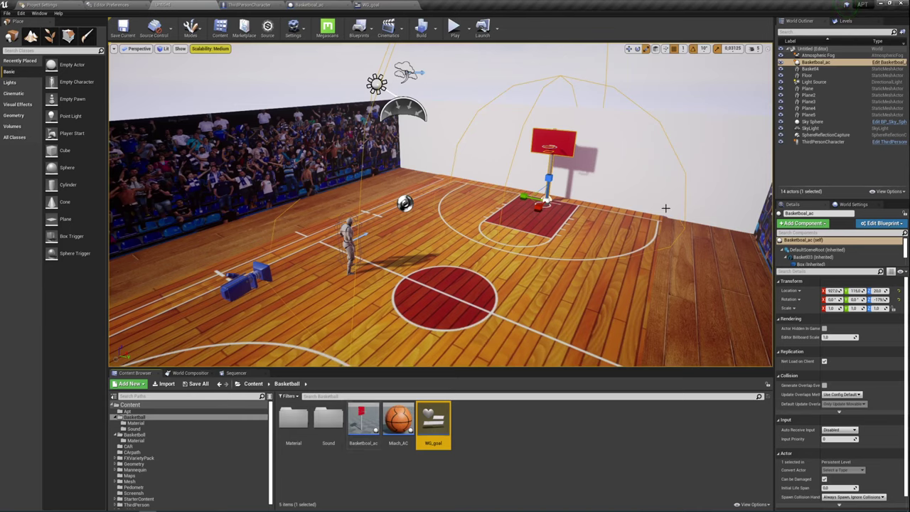
{"action": "left_click", "coordinate": [564, 137]}
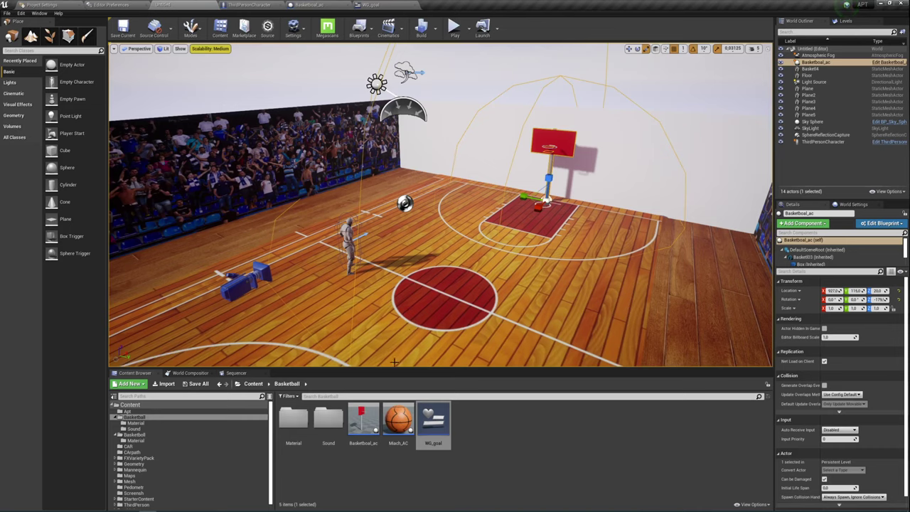
{"action": "left_click", "coordinate": [364, 424]}
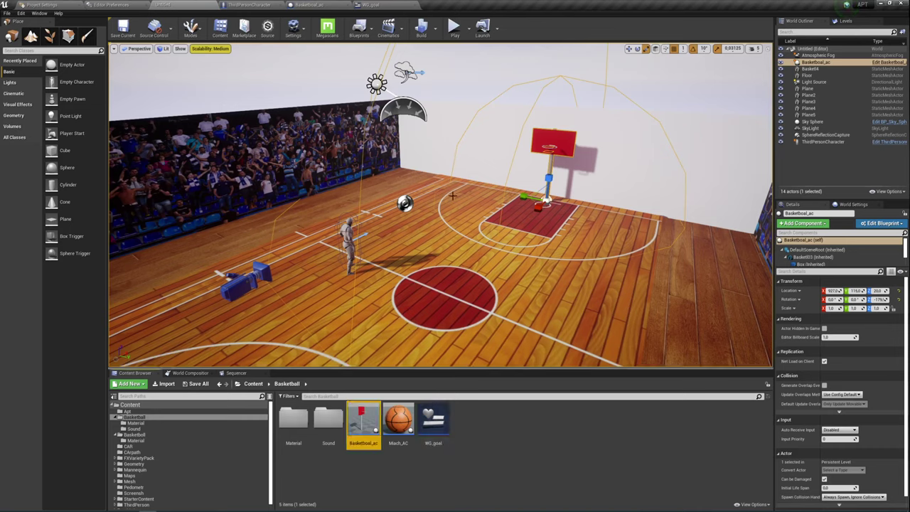
{"action": "left_click", "coordinate": [319, 5]}
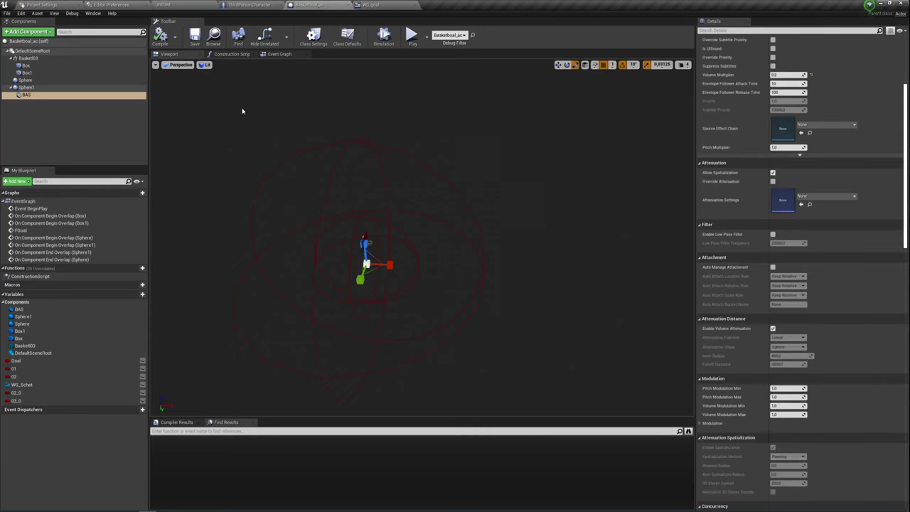
{"action": "mouse_move", "coordinate": [366, 265]}
{"action": "left_mouse_down"}
{"action": "mouse_move", "coordinate": [357, 266]}
{"action": "mouse_move", "coordinate": [372, 308]}
{"action": "left_mouse_up"}
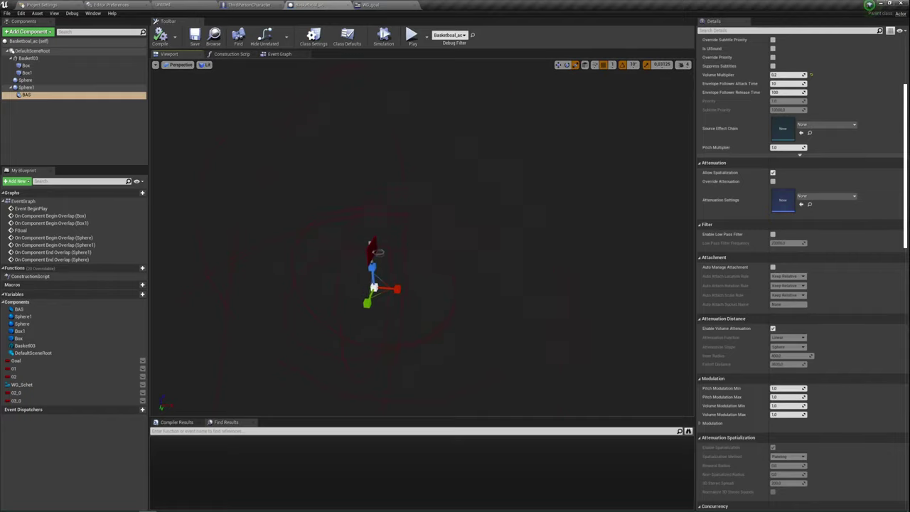
{"action": "right_click_drag", "start_coordinate": [477, 282], "coordinate": [482, 281]}
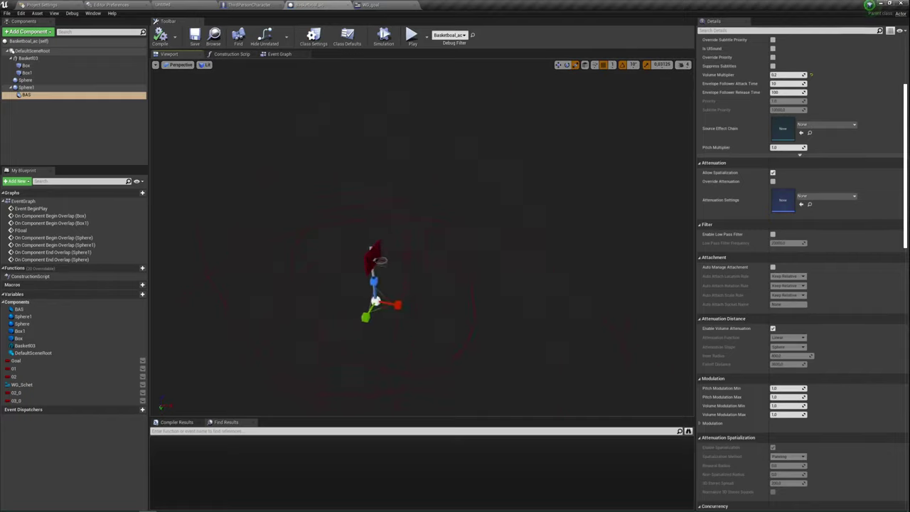
{"action": "left_click", "coordinate": [439, 243]}
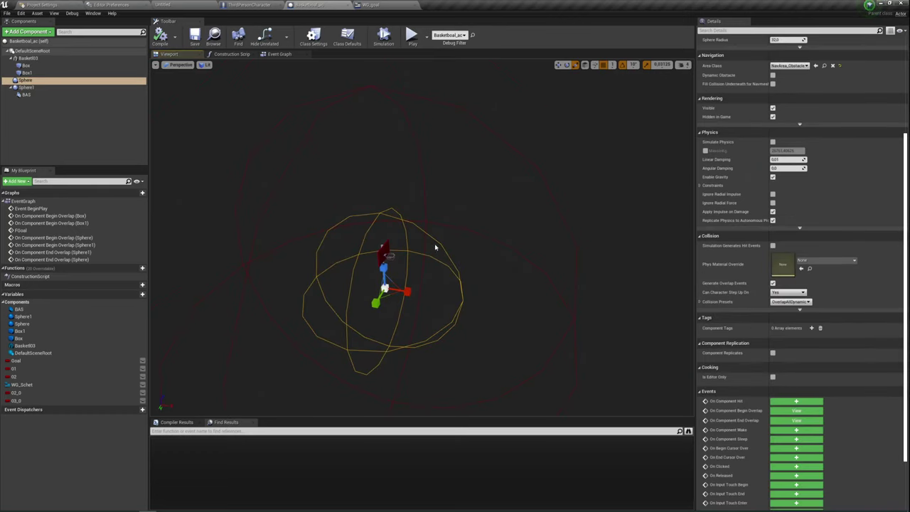
{"action": "left_click", "coordinate": [34, 81]}
{"action": "left_click", "coordinate": [569, 232]}
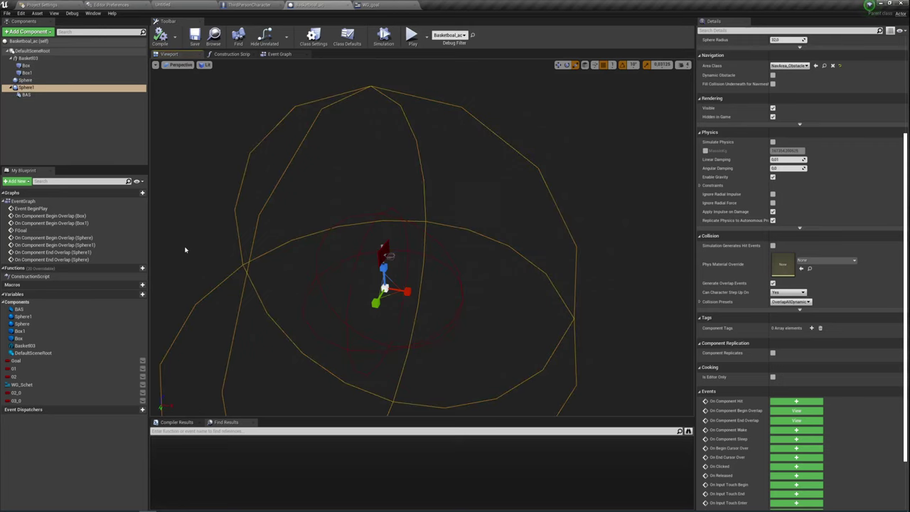
{"action": "scroll", "coordinate": [750, 366], "scroll_direction": "down", "scroll_amount": 2}
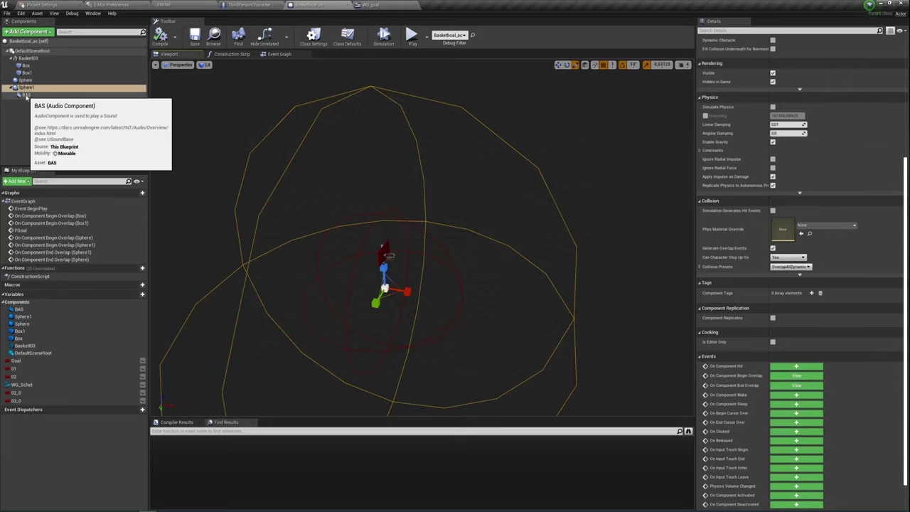
{"action": "left_click", "coordinate": [26, 96]}
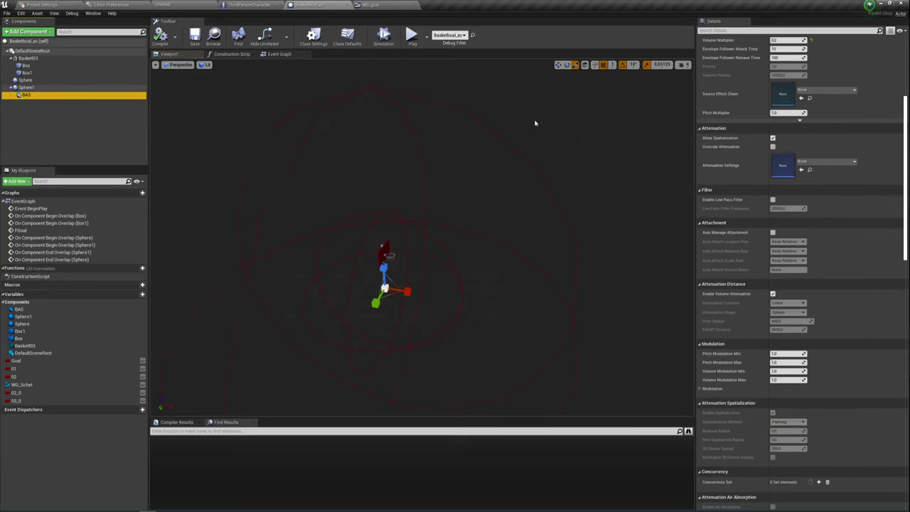
{"action": "right_click_drag", "start_coordinate": [425, 207], "coordinate": [425, 207]}
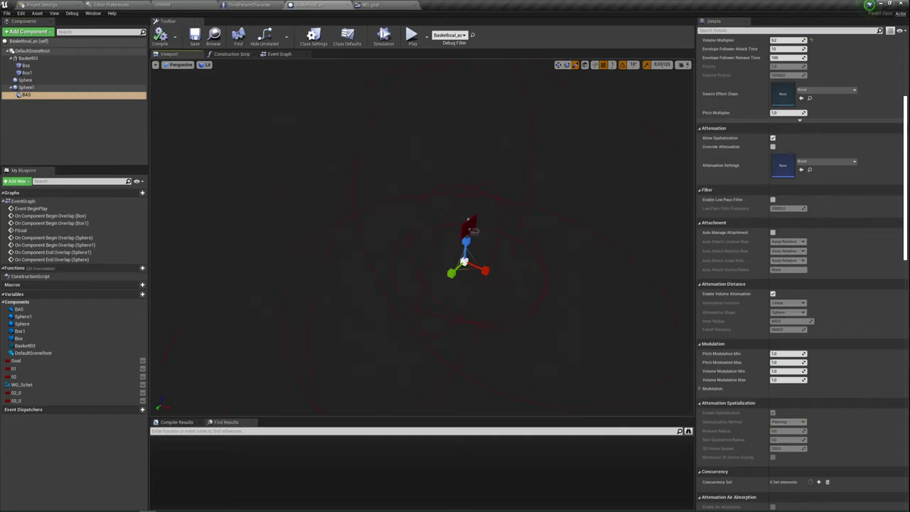
{"action": "left_click", "coordinate": [38, 95]}
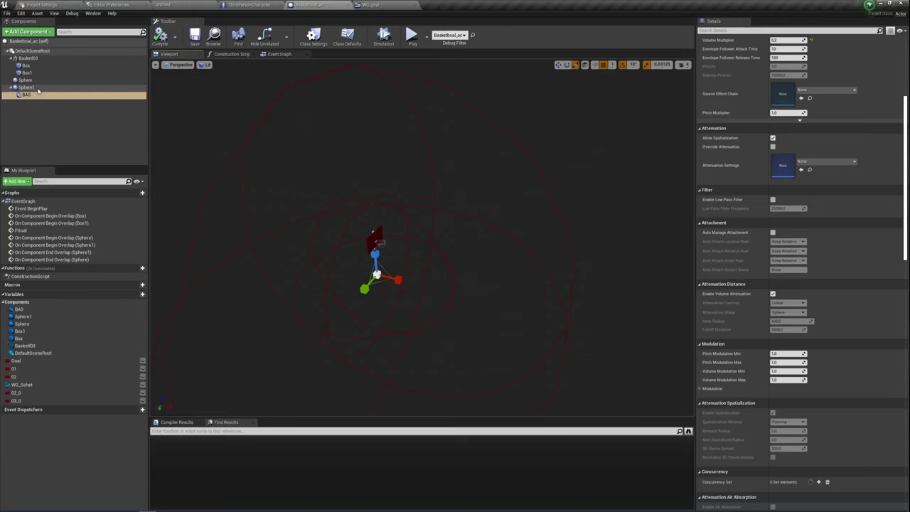
{"action": "left_click", "coordinate": [27, 66]}
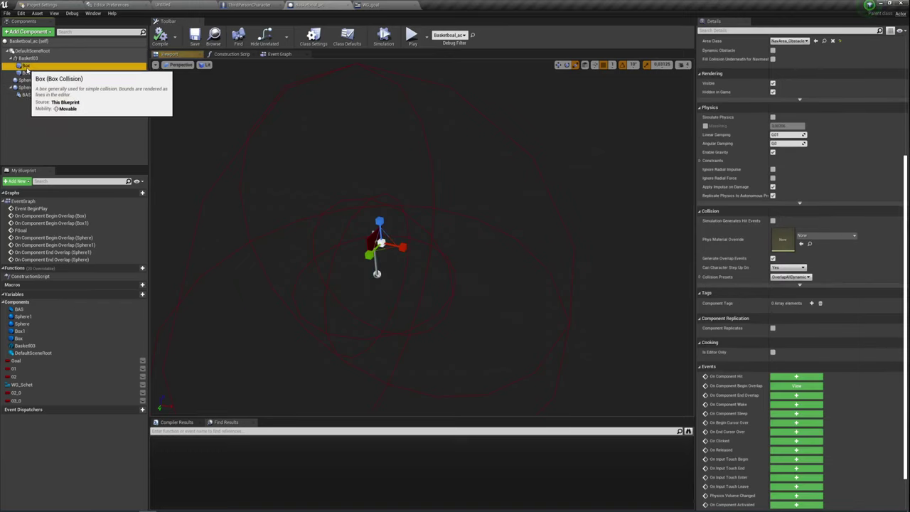
Focus on the rim's Box and Box1 triggers, then check the Basket03 mesh's collision.
{"action": "right_click_drag", "start_coordinate": [425, 234], "coordinate": [385, 228]}
{"action": "key", "text": "f"}
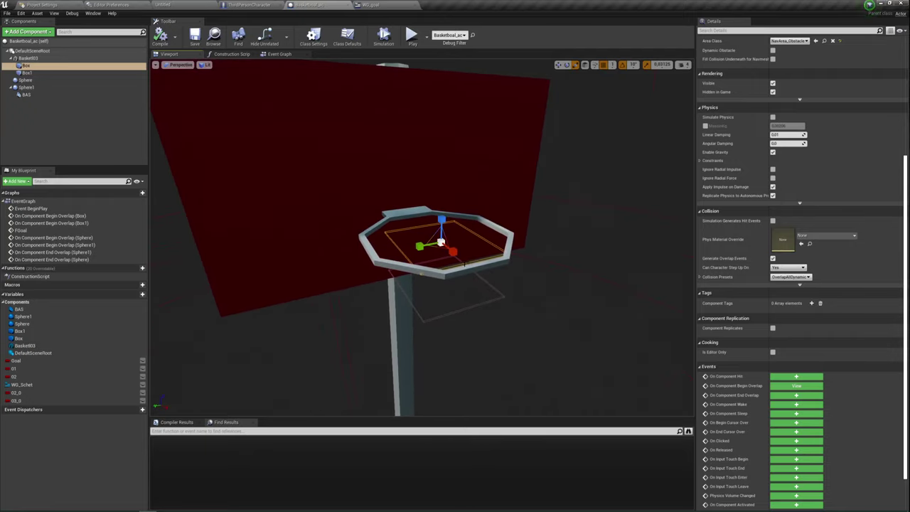
{"action": "left_click", "coordinate": [28, 72]}
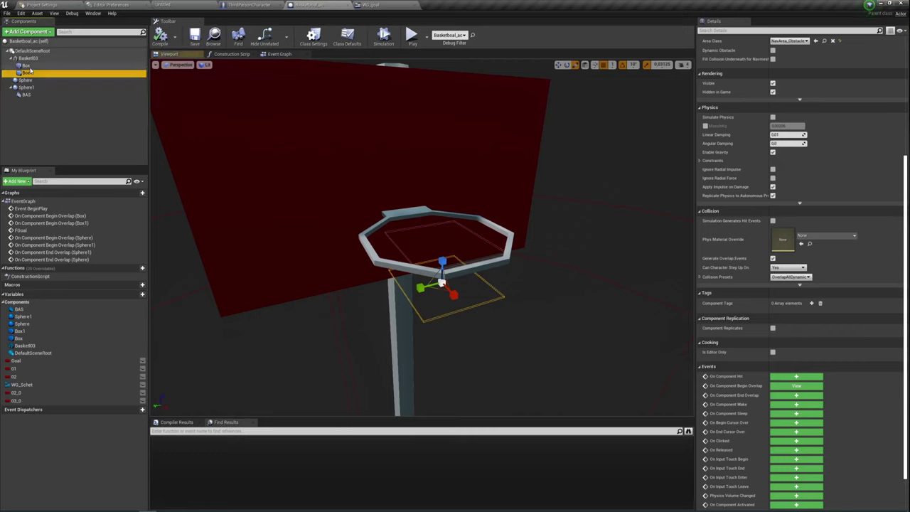
{"action": "left_click", "coordinate": [27, 65]}
{"action": "key", "text": "f"}
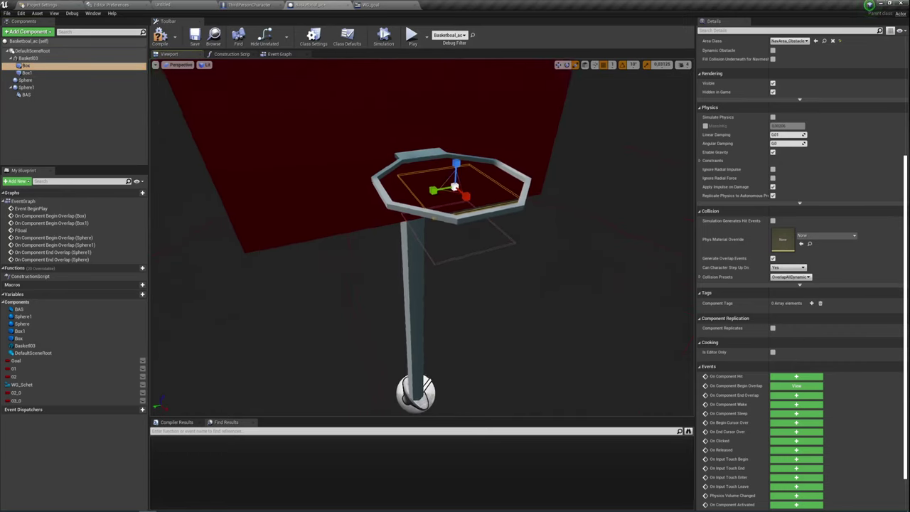
{"action": "mouse_move", "coordinate": [455, 235]}
{"action": "left_mouse_down", "text": "alt"}
{"action": "mouse_move", "coordinate": [512, 235]}
{"action": "mouse_move", "coordinate": [432, 243]}
{"action": "left_mouse_up", "text": "alt"}
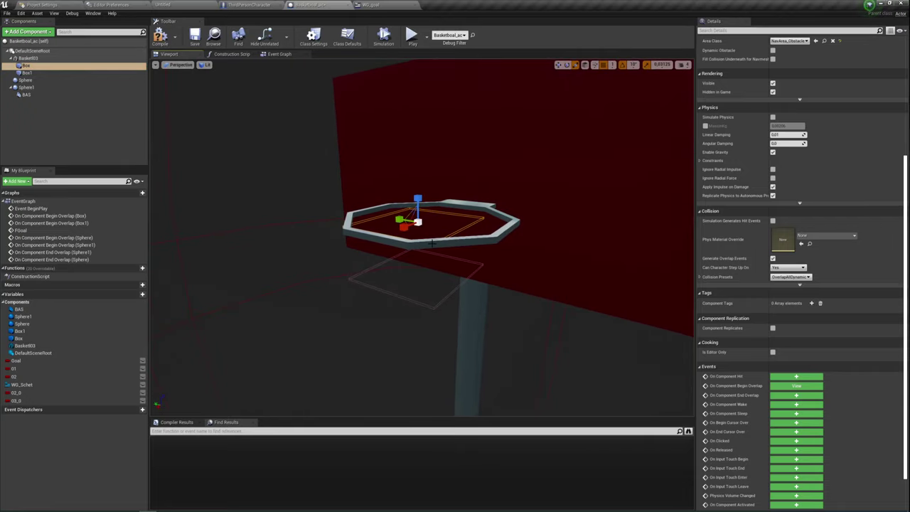
{"action": "left_click", "coordinate": [26, 73]}
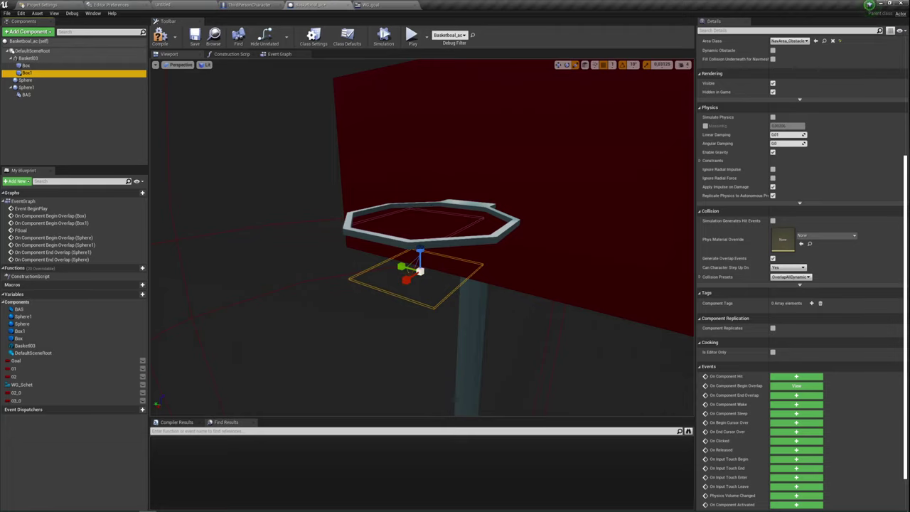
{"action": "left_click", "coordinate": [469, 320]}
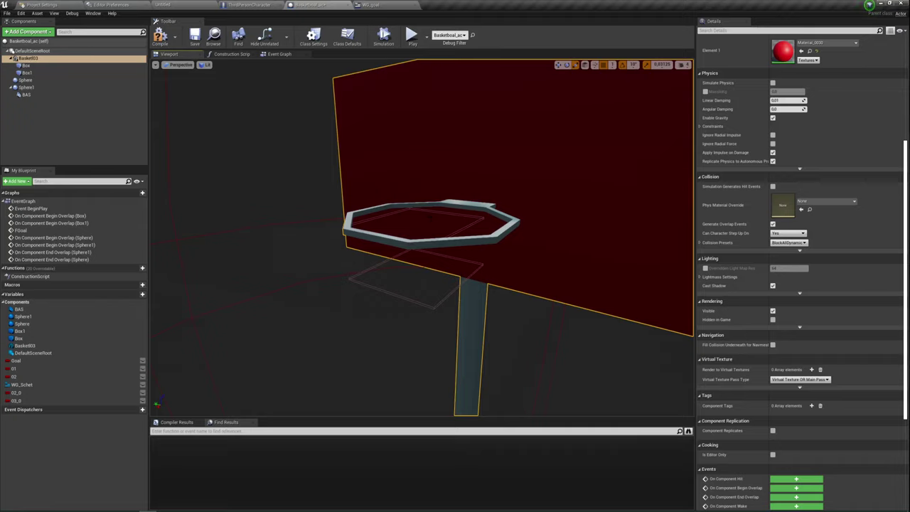
Shift the SET WG_Schet and Add to Viewport nodes into line after Create WG Goal Widget.
{"action": "left_click", "coordinate": [280, 54]}
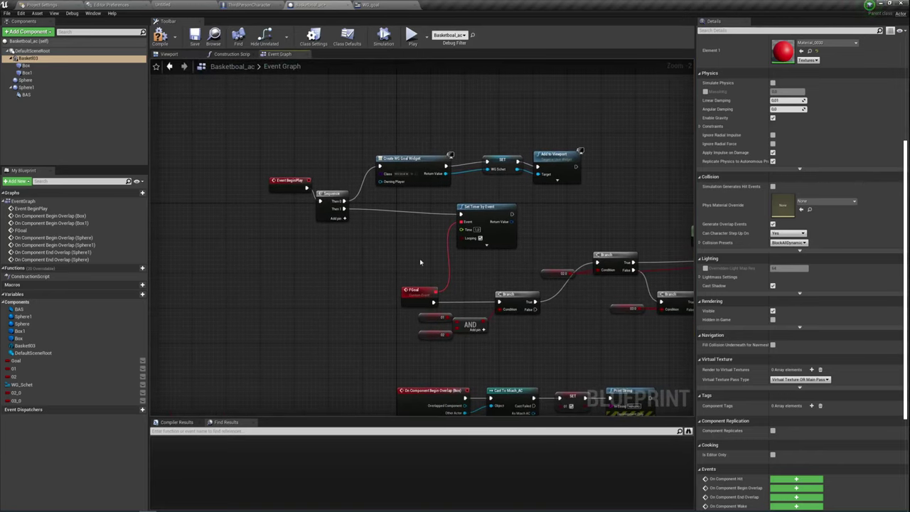
{"action": "left_click_drag", "start_coordinate": [202, 158], "coordinate": [292, 296]}
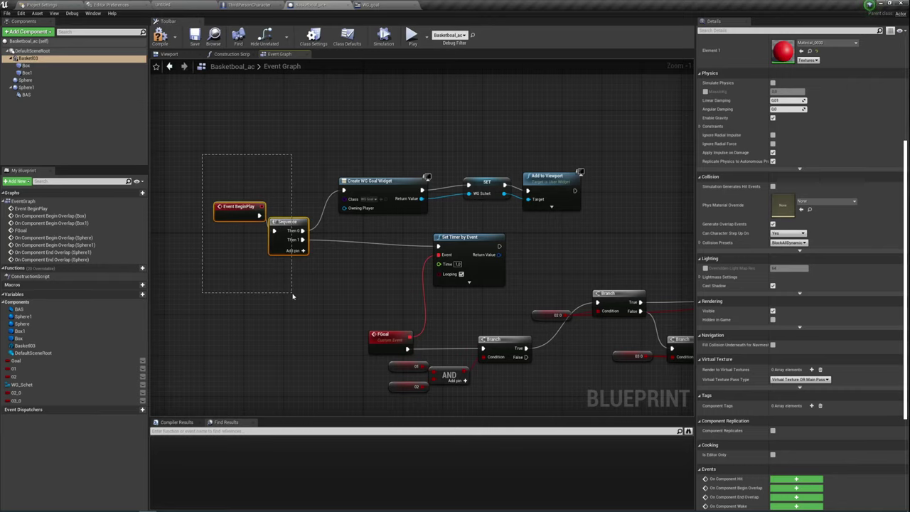
{"action": "scroll", "coordinate": [317, 281], "scroll_direction": "up", "scroll_amount": 1}
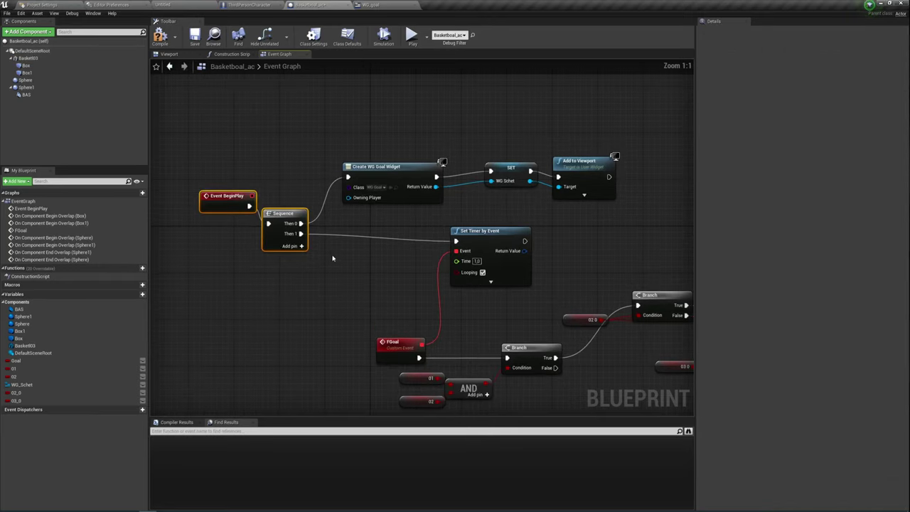
{"action": "left_click_drag", "start_coordinate": [350, 223], "coordinate": [654, 150]}
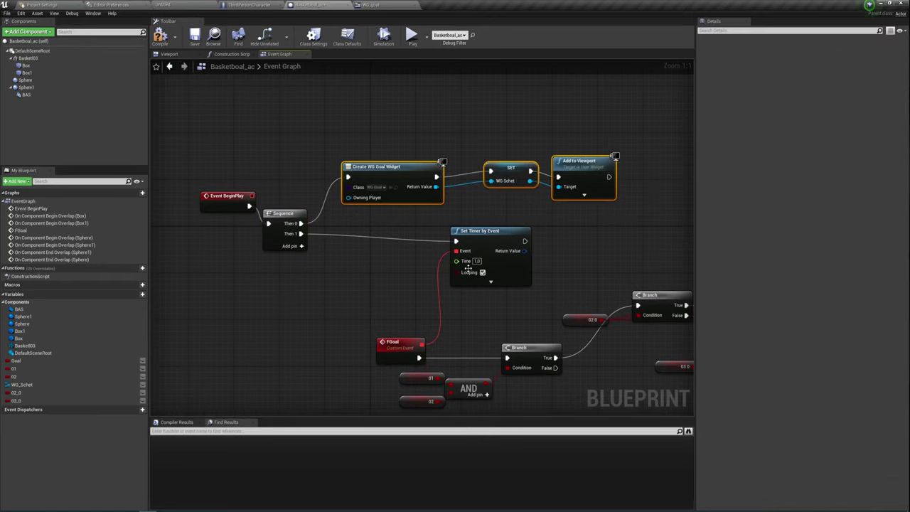
{"action": "mouse_move", "coordinate": [417, 266]}
{"action": "right_mouse_down"}
{"action": "mouse_move", "coordinate": [378, 244]}
{"action": "mouse_move", "coordinate": [311, 268]}
{"action": "right_mouse_up"}
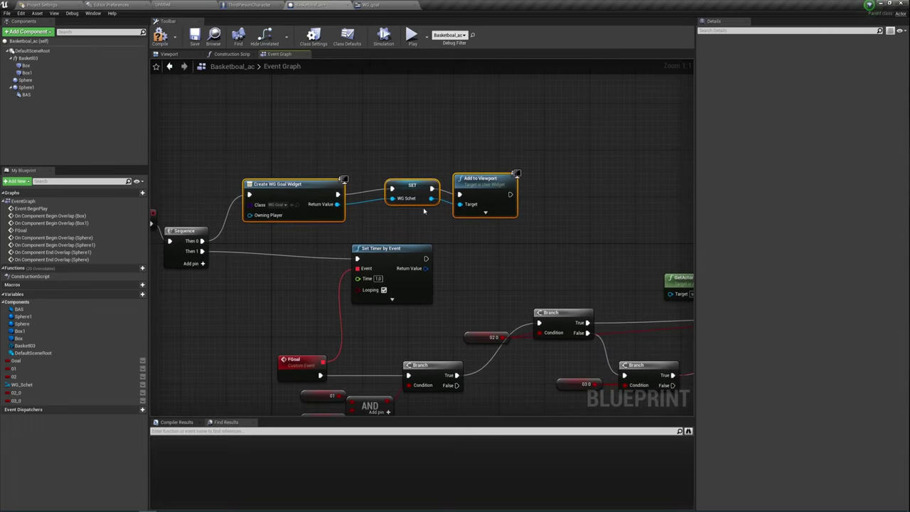
{"action": "left_click", "coordinate": [413, 187]}
{"action": "left_click_drag", "start_coordinate": [413, 188], "coordinate": [387, 194]}
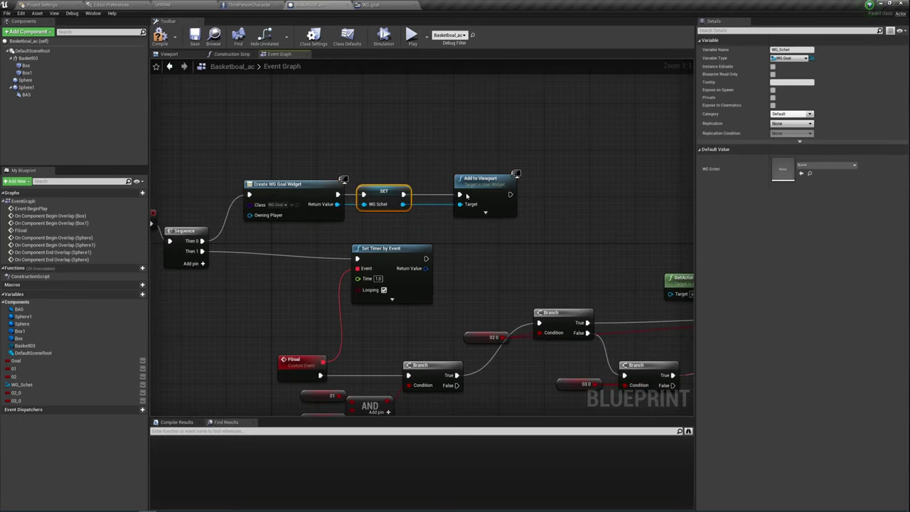
{"action": "left_click_drag", "start_coordinate": [467, 193], "coordinate": [439, 193]}
{"action": "right_click_drag", "start_coordinate": [268, 157], "coordinate": [310, 138]}
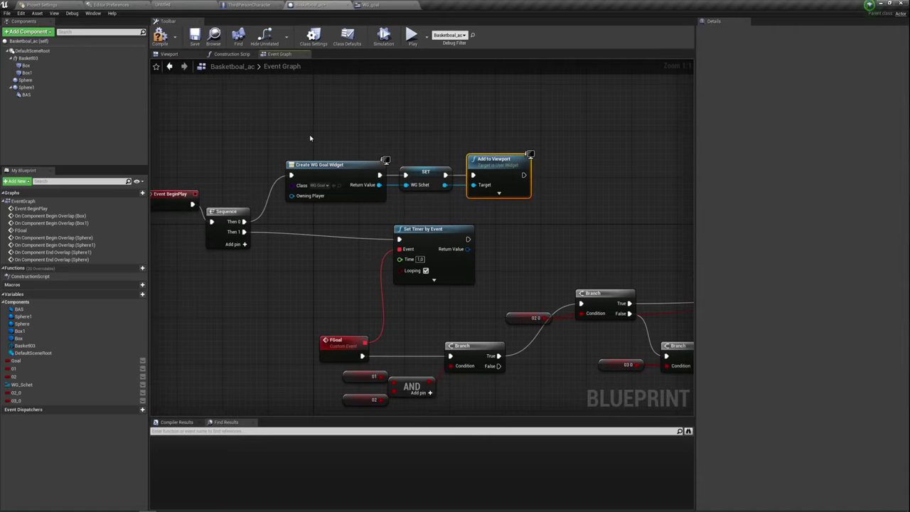
{"action": "left_click_drag", "start_coordinate": [403, 204], "coordinate": [333, 214]}
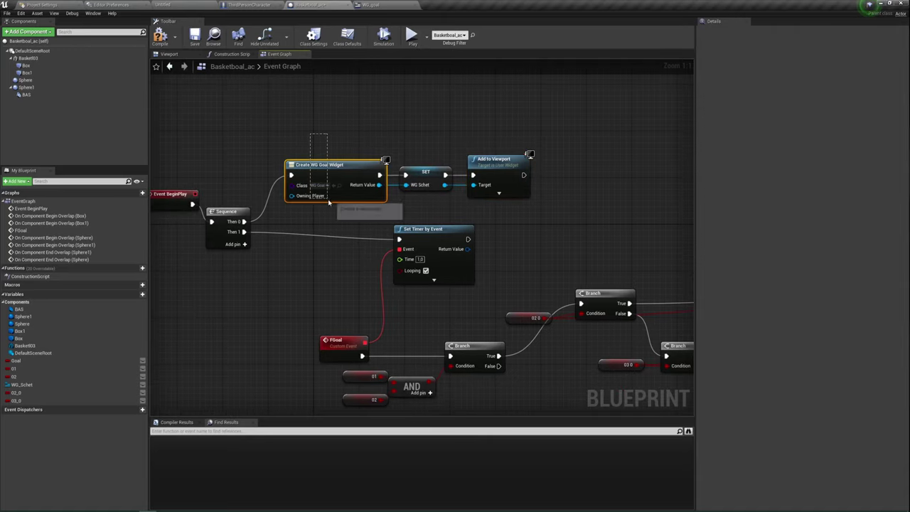
Drag off the widget's Return Value without adding a node, and enable Looping on the FGoal timer.
{"action": "left_click", "coordinate": [411, 175]}
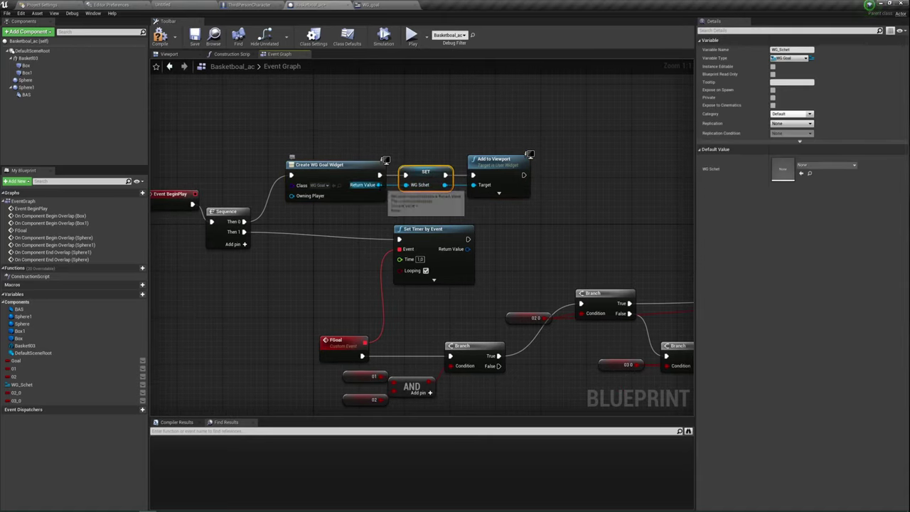
{"action": "left_click_drag", "start_coordinate": [379, 185], "coordinate": [418, 142]}
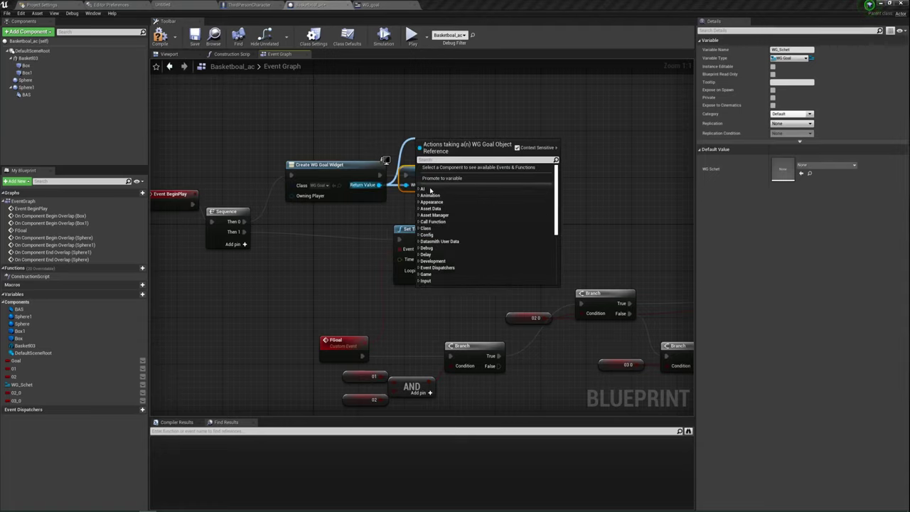
{"action": "left_click", "coordinate": [413, 149]}
{"action": "left_click", "coordinate": [425, 172]}
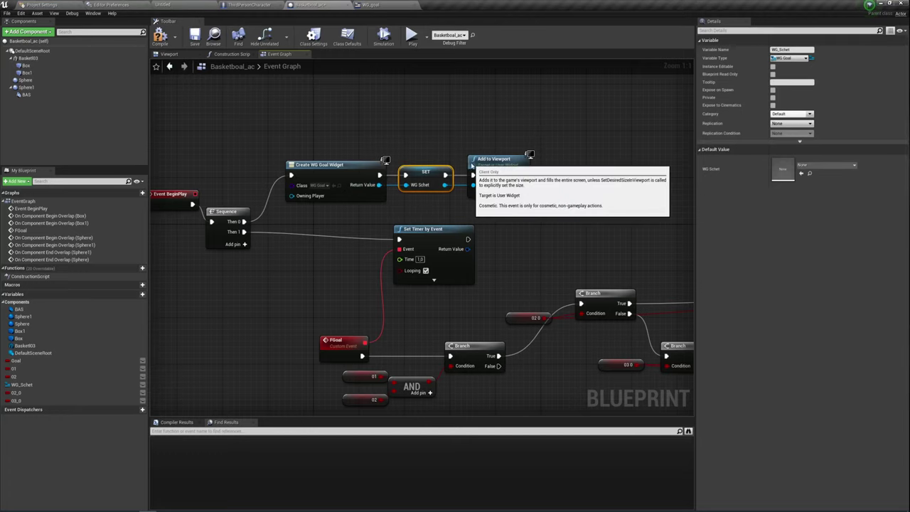
{"action": "left_click", "coordinate": [473, 161]}
{"action": "right_click_drag", "start_coordinate": [399, 224], "coordinate": [400, 182]}
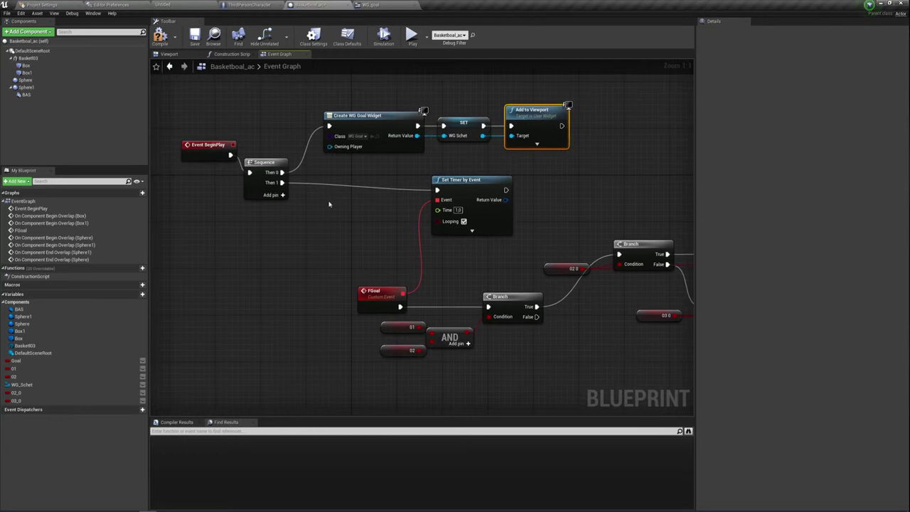
{"action": "right_click_drag", "start_coordinate": [304, 197], "coordinate": [261, 176]}
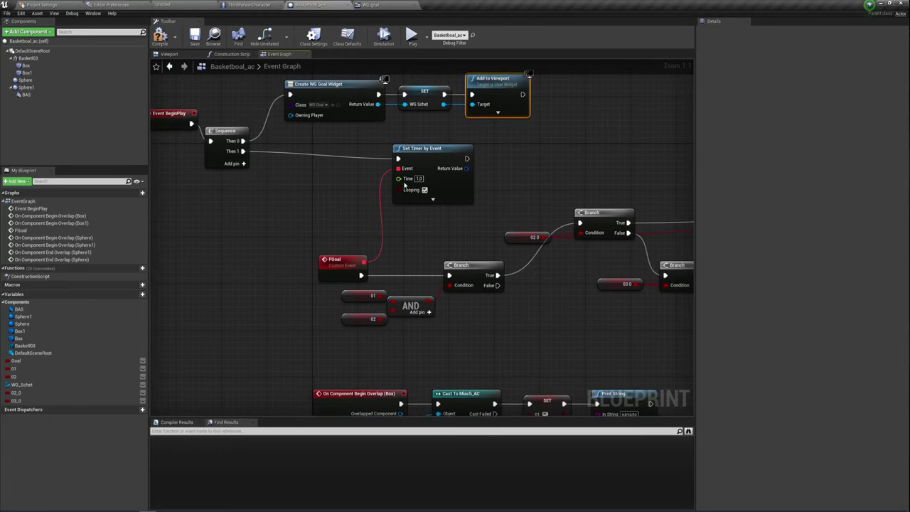
{"action": "right_click_drag", "start_coordinate": [423, 218], "coordinate": [426, 209]}
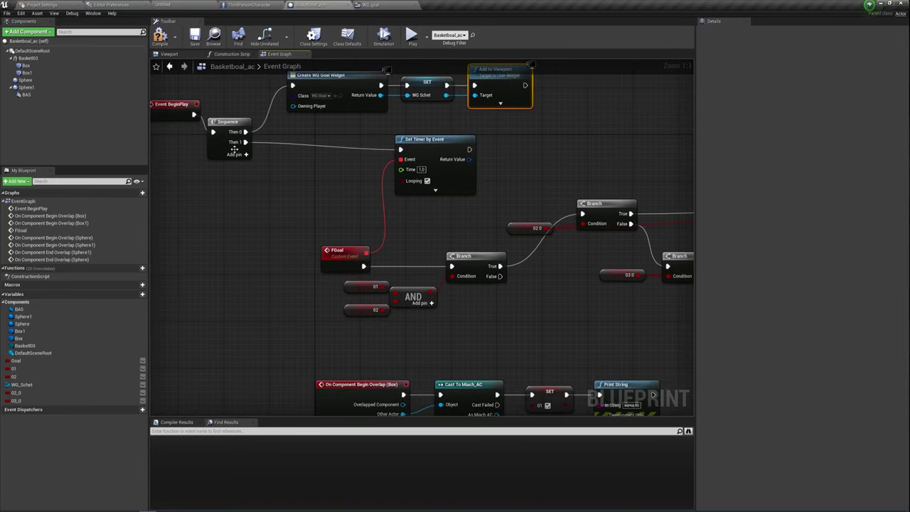
{"action": "left_click", "coordinate": [425, 152]}
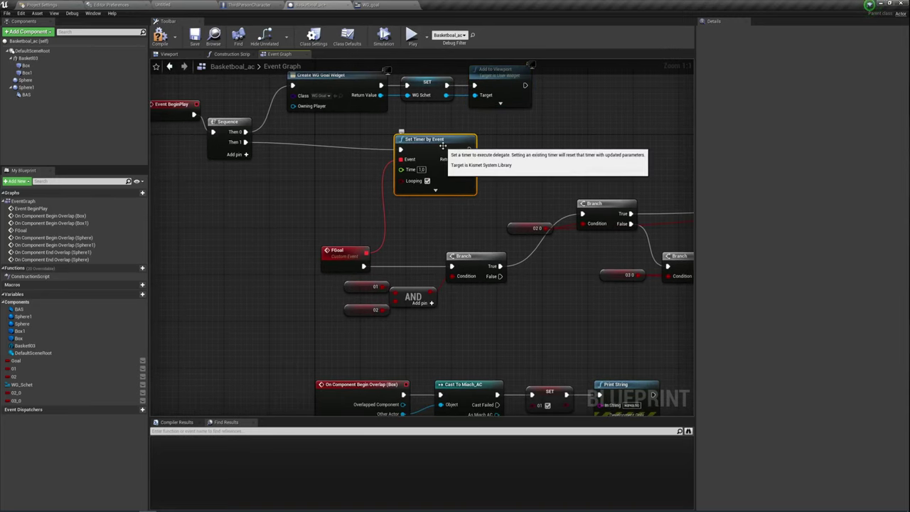
{"action": "left_click", "coordinate": [427, 181]}
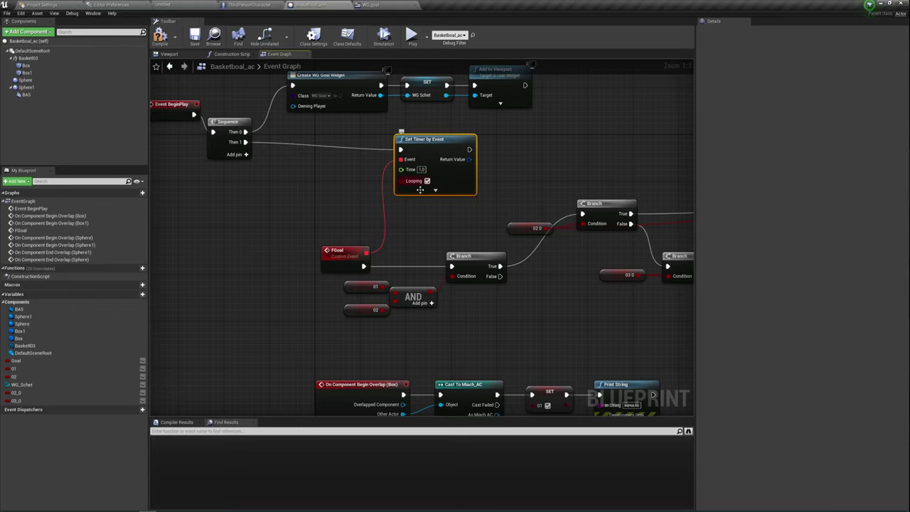
{"action": "right_click_drag", "start_coordinate": [453, 212], "coordinate": [433, 205]}
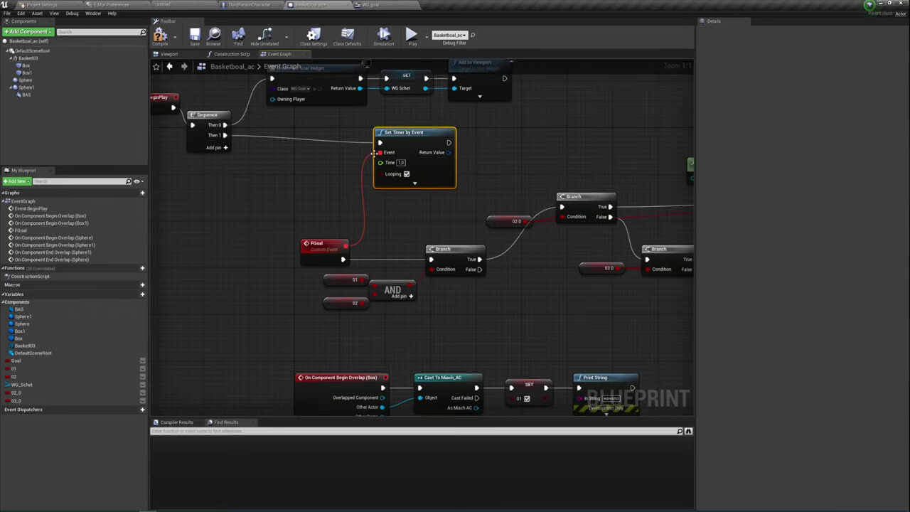
Select the Set Timer by Event node and zoom out to the second overlap event.
{"action": "left_click_drag", "start_coordinate": [333, 167], "coordinate": [466, 207]}
{"action": "right_click_drag", "start_coordinate": [431, 218], "coordinate": [399, 189]}
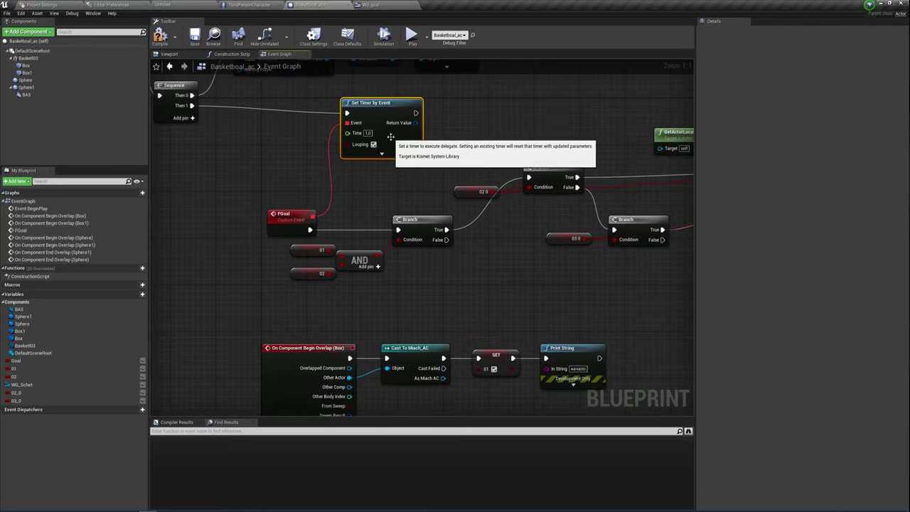
{"action": "mouse_move", "coordinate": [382, 192]}
{"action": "right_mouse_down"}
{"action": "mouse_move", "coordinate": [388, 181]}
{"action": "mouse_move", "coordinate": [341, 114]}
{"action": "right_mouse_up"}
{"action": "scroll", "coordinate": [384, 161], "scroll_direction": "down", "scroll_amount": 1}
{"action": "mouse_move", "coordinate": [385, 161]}
{"action": "right_mouse_down"}
{"action": "mouse_move", "coordinate": [403, 232]}
{"action": "mouse_move", "coordinate": [390, 179]}
{"action": "right_mouse_up"}
{"action": "right_click_drag", "start_coordinate": [370, 121], "coordinate": [378, 179]}
{"action": "scroll", "coordinate": [370, 157], "scroll_direction": "up", "scroll_amount": 1}
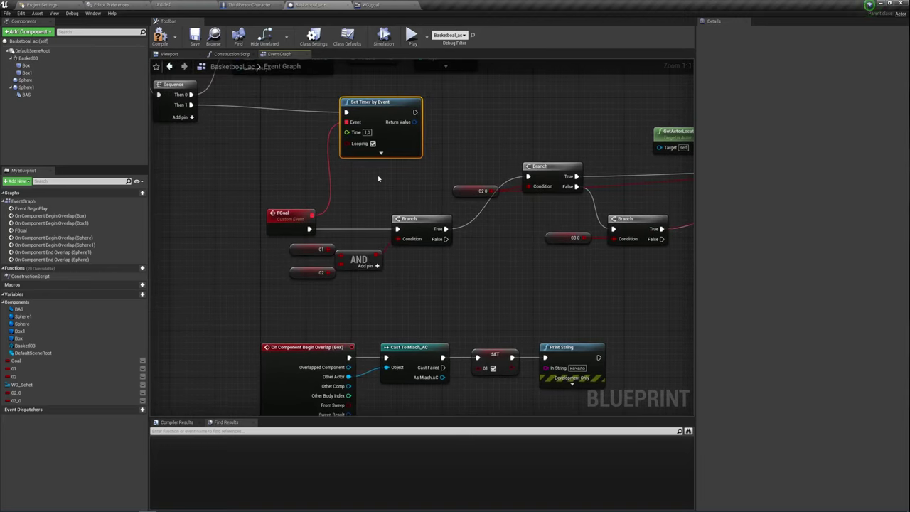
{"action": "left_click_drag", "start_coordinate": [288, 80], "coordinate": [465, 172]}
{"action": "mouse_move", "coordinate": [396, 195]}
{"action": "right_mouse_down"}
{"action": "mouse_move", "coordinate": [407, 174]}
{"action": "mouse_move", "coordinate": [347, 176]}
{"action": "right_mouse_up"}
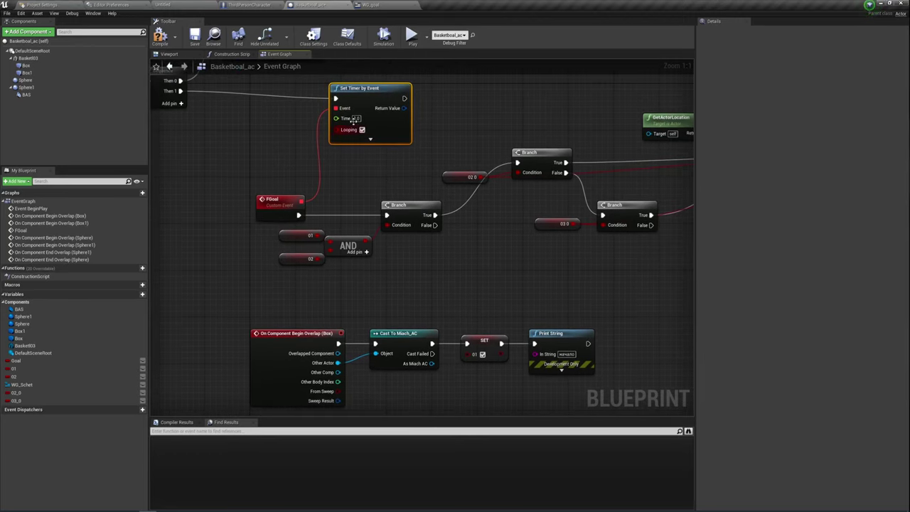
Inspect the FGoal custom event and its 01 variable node, then return to the hoop's Viewport.
{"action": "left_click_drag", "start_coordinate": [346, 201], "coordinate": [314, 187]}
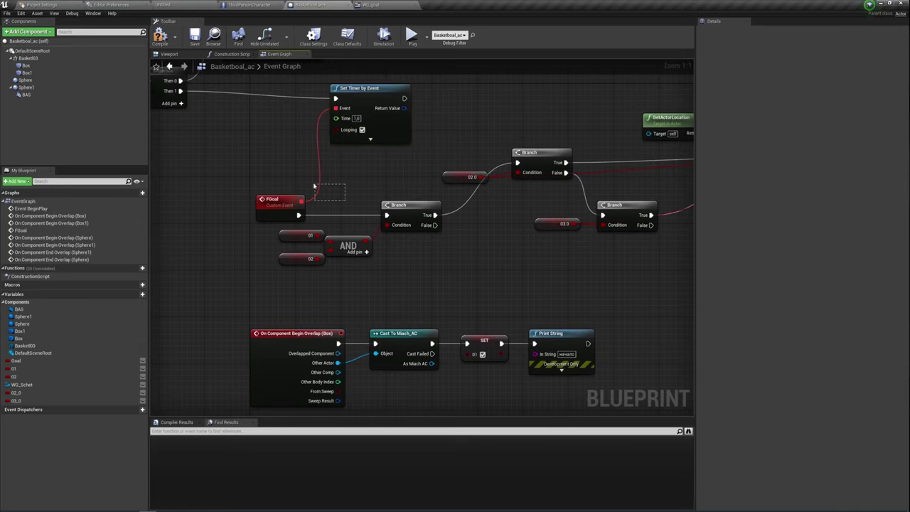
{"action": "mouse_move", "coordinate": [345, 191]}
{"action": "right_mouse_down"}
{"action": "mouse_move", "coordinate": [324, 164]}
{"action": "mouse_move", "coordinate": [288, 166]}
{"action": "right_mouse_up"}
{"action": "left_click", "coordinate": [253, 170]}
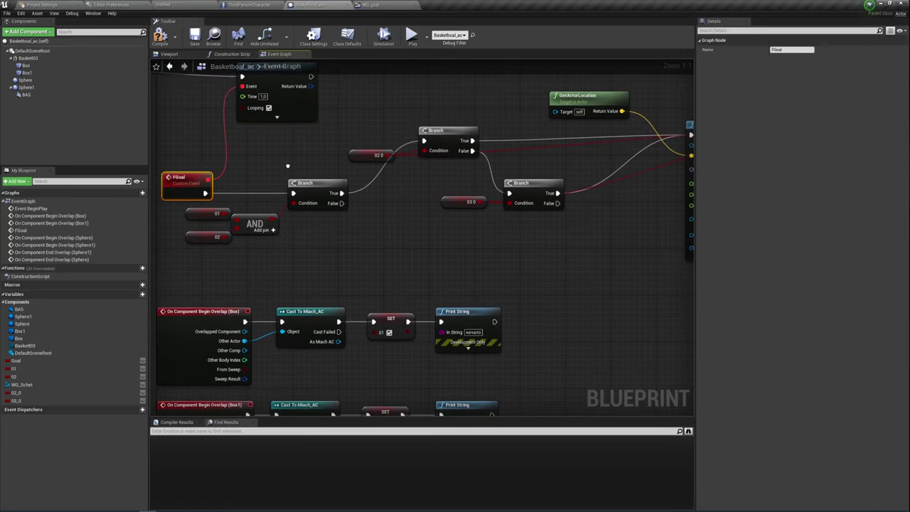
{"action": "left_click", "coordinate": [208, 265]}
{"action": "right_click_drag", "start_coordinate": [222, 265], "coordinate": [265, 253]}
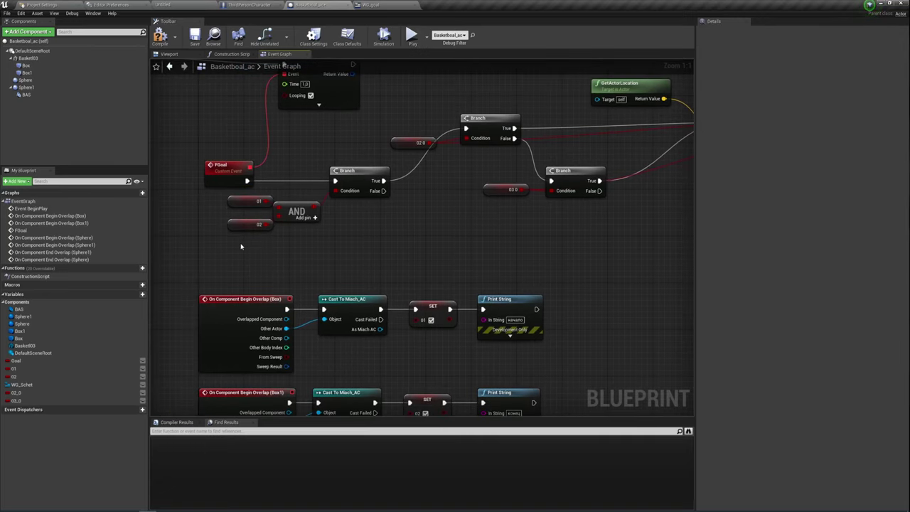
{"action": "left_click", "coordinate": [236, 202]}
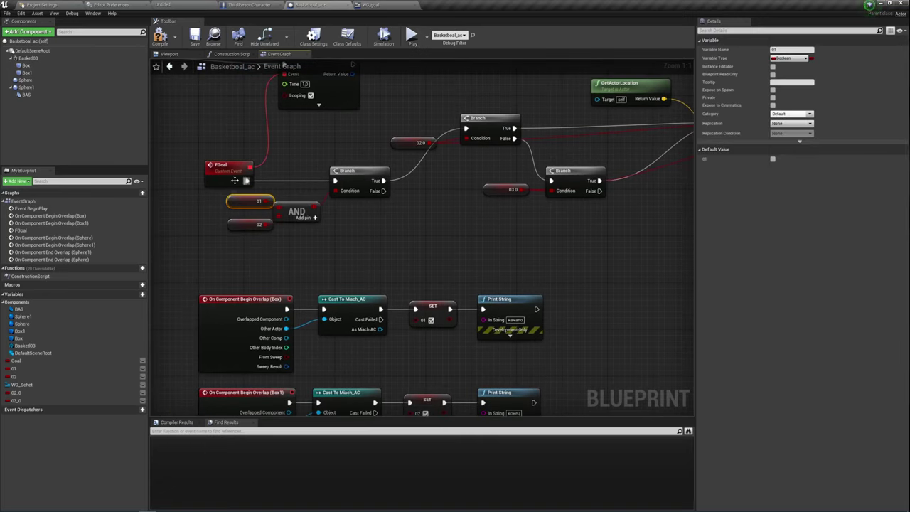
{"action": "left_click", "coordinate": [169, 54]}
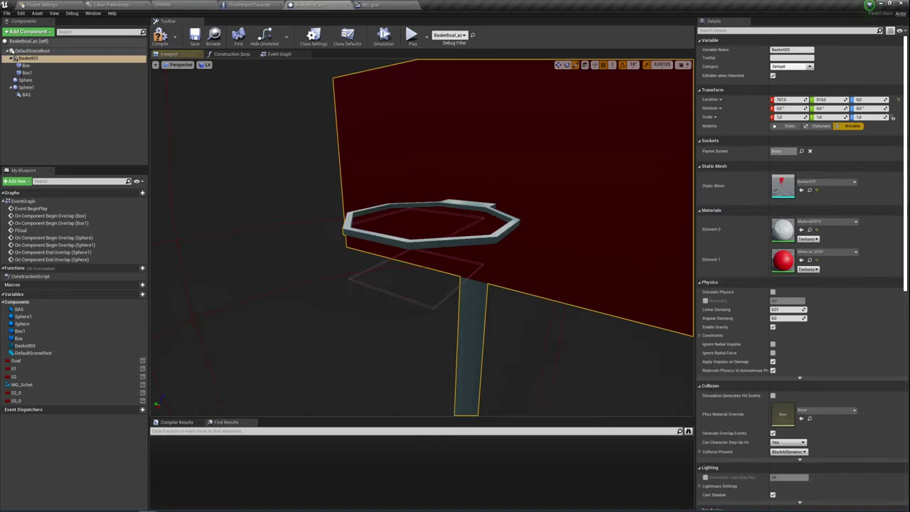
{"action": "left_click", "coordinate": [371, 5]}
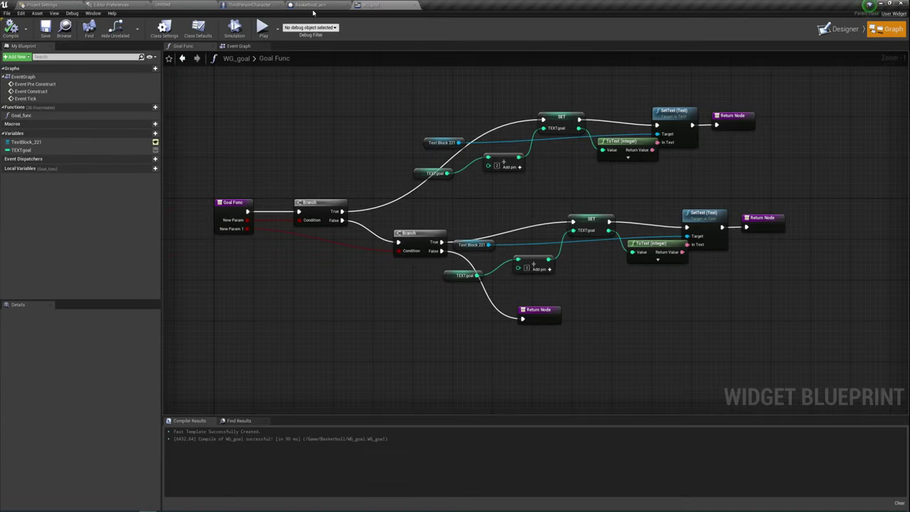
{"action": "left_click", "coordinate": [310, 5]}
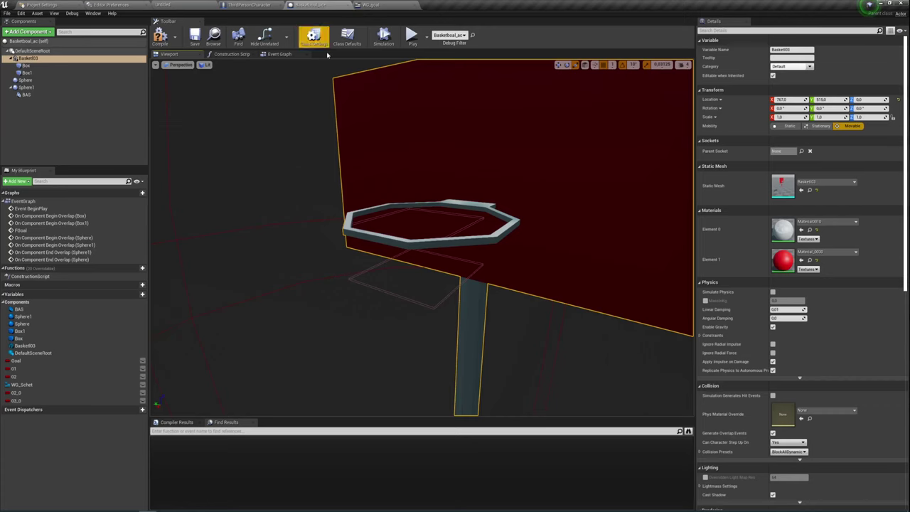
{"action": "left_click", "coordinate": [280, 55]}
{"action": "mouse_move", "coordinate": [338, 239]}
{"action": "right_mouse_down"}
{"action": "mouse_move", "coordinate": [377, 186]}
{"action": "mouse_move", "coordinate": [311, 171]}
{"action": "right_mouse_up"}
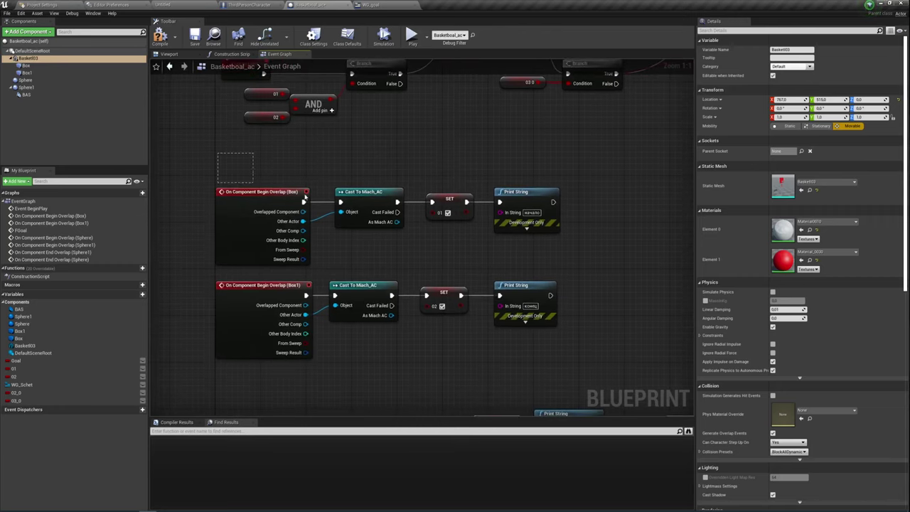
{"action": "left_click_drag", "start_coordinate": [253, 182], "coordinate": [557, 242]}
{"action": "right_click_drag", "start_coordinate": [502, 261], "coordinate": [473, 232]}
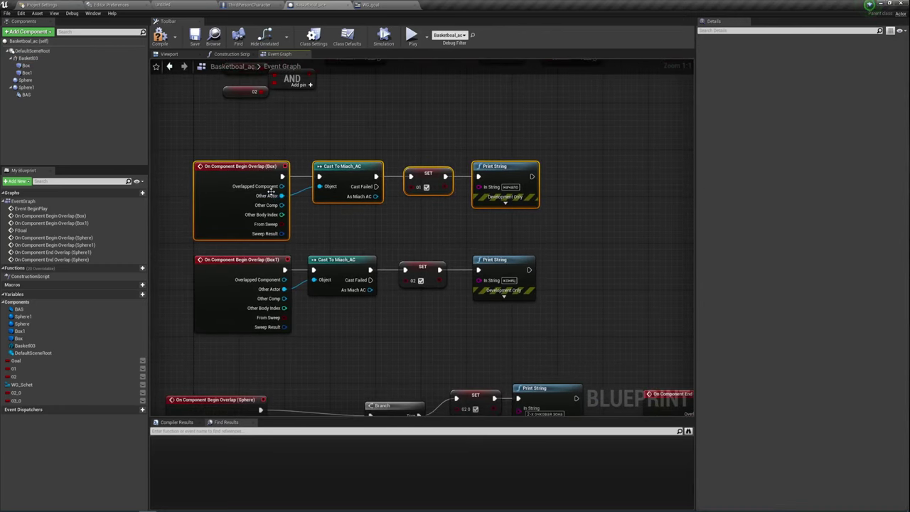
{"action": "left_click_drag", "start_coordinate": [348, 217], "coordinate": [384, 150]}
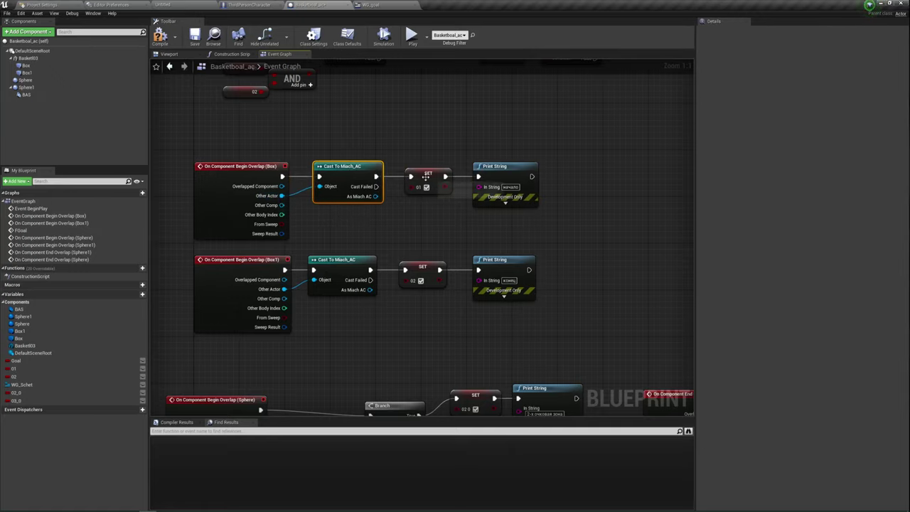
{"action": "right_click_drag", "start_coordinate": [431, 225], "coordinate": [401, 207]}
{"action": "left_click_drag", "start_coordinate": [388, 189], "coordinate": [419, 109]}
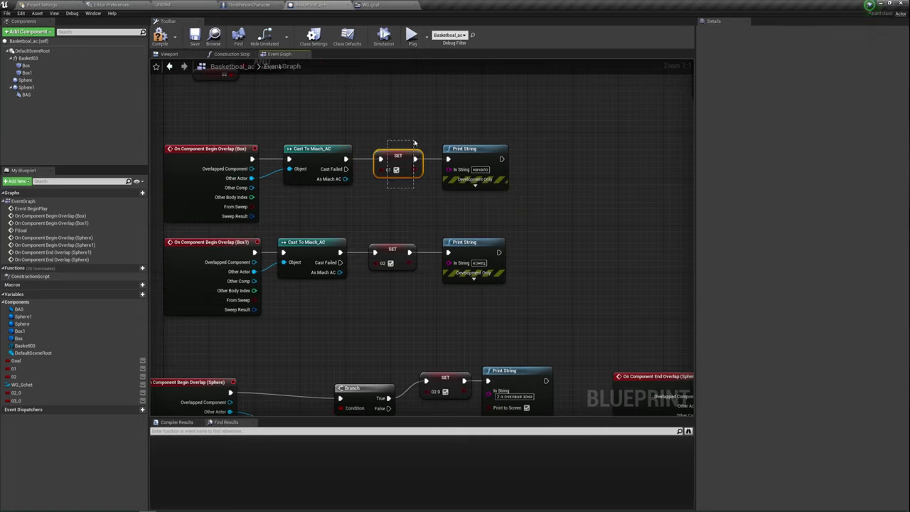
{"action": "left_click_drag", "start_coordinate": [415, 144], "coordinate": [415, 142]}
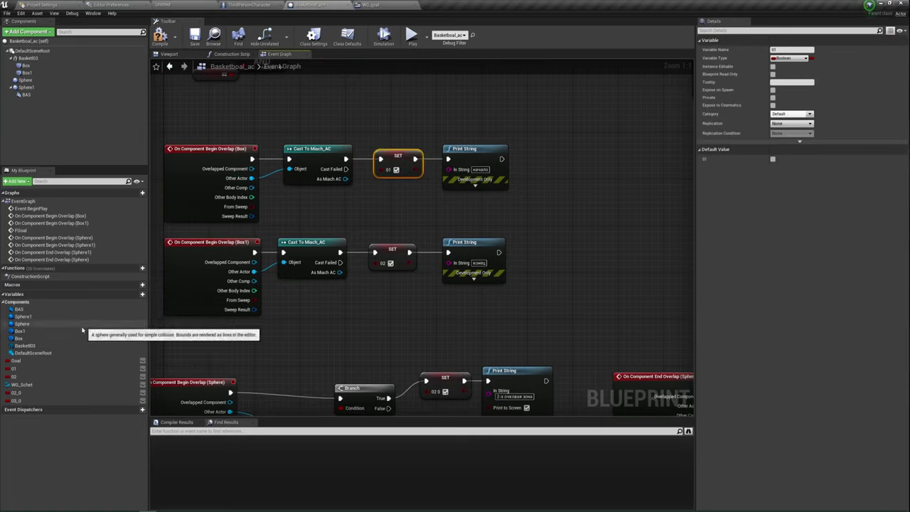
{"action": "left_click", "coordinate": [18, 369]}
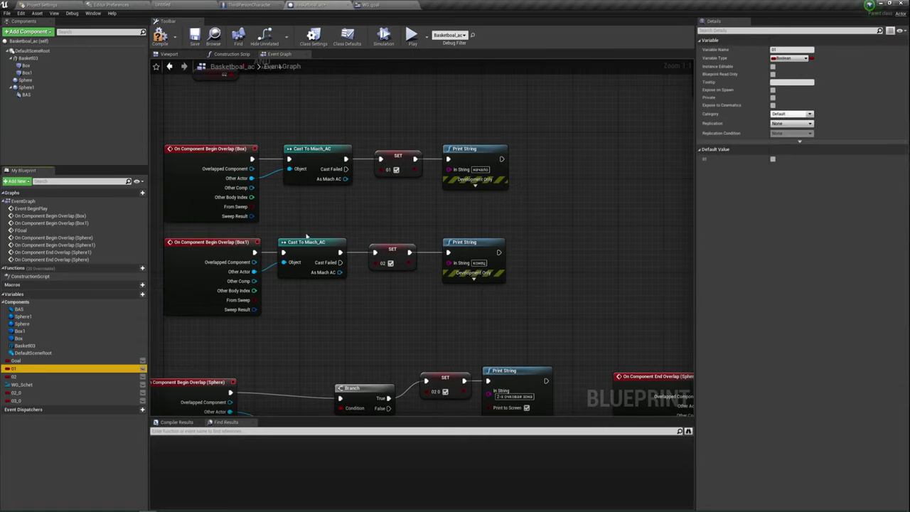
{"action": "left_click", "coordinate": [373, 202]}
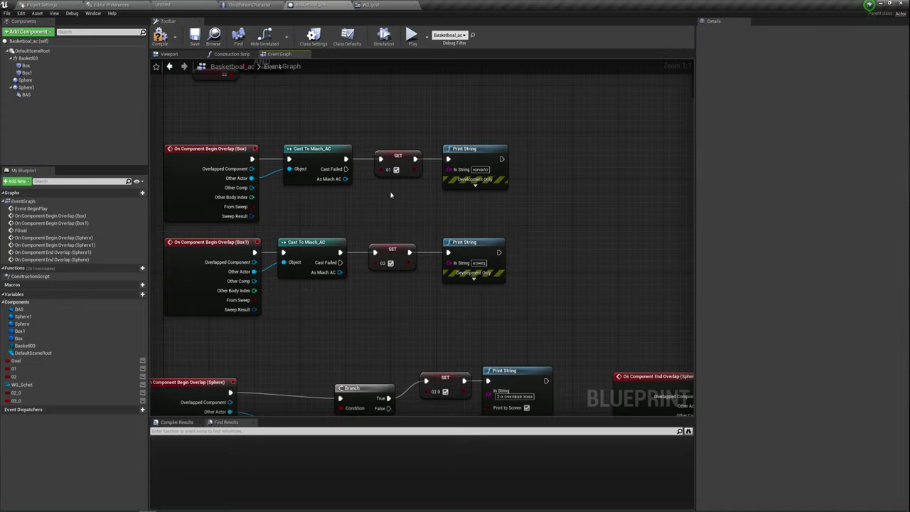
{"action": "left_click", "coordinate": [401, 157]}
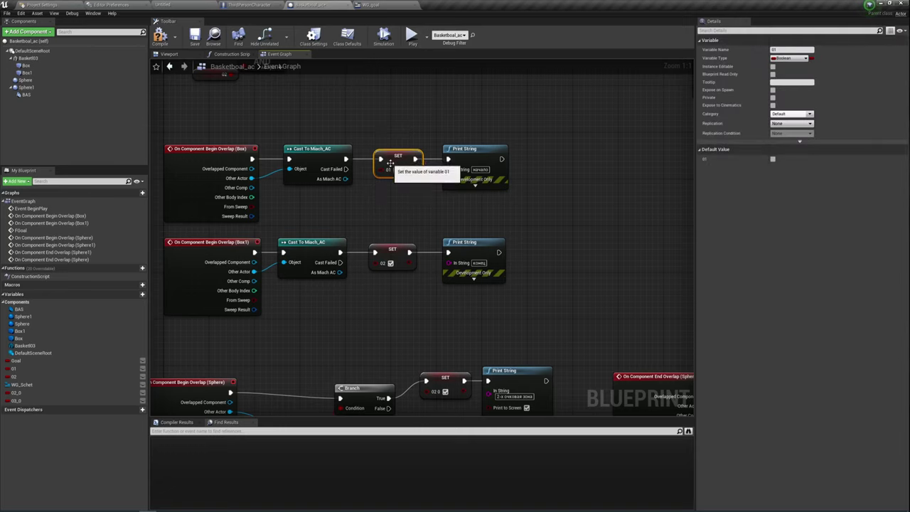
{"action": "right_click_drag", "start_coordinate": [294, 186], "coordinate": [313, 226]}
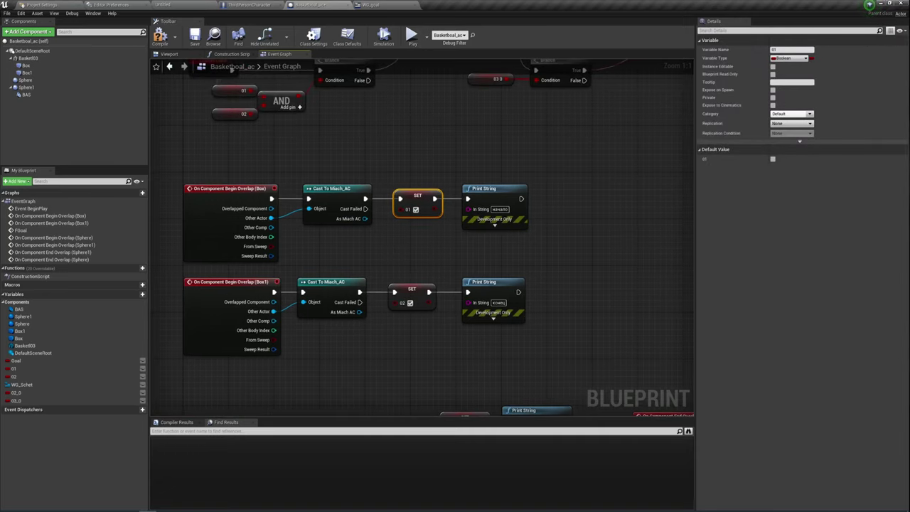
{"action": "right_click_drag", "start_coordinate": [277, 133], "coordinate": [319, 174]}
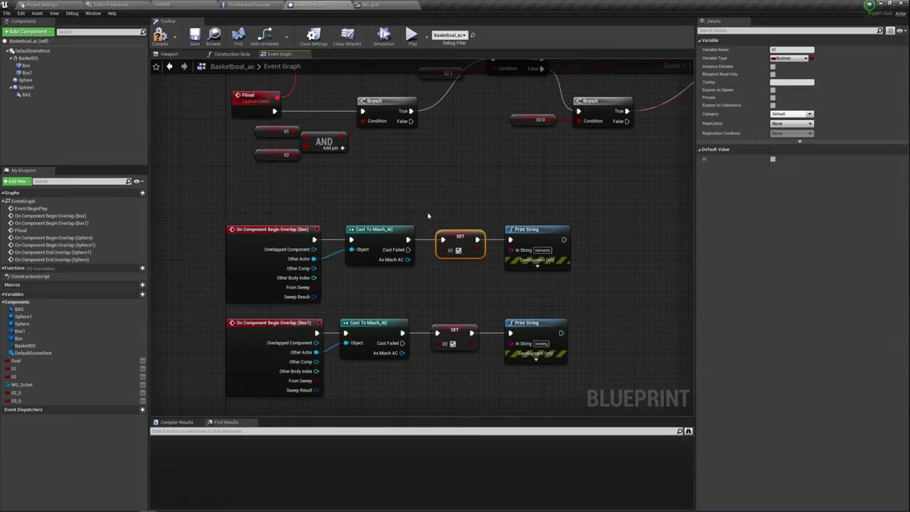
{"action": "right_click_drag", "start_coordinate": [428, 216], "coordinate": [396, 174]}
{"action": "left_click_drag", "start_coordinate": [409, 154], "coordinate": [436, 251]}
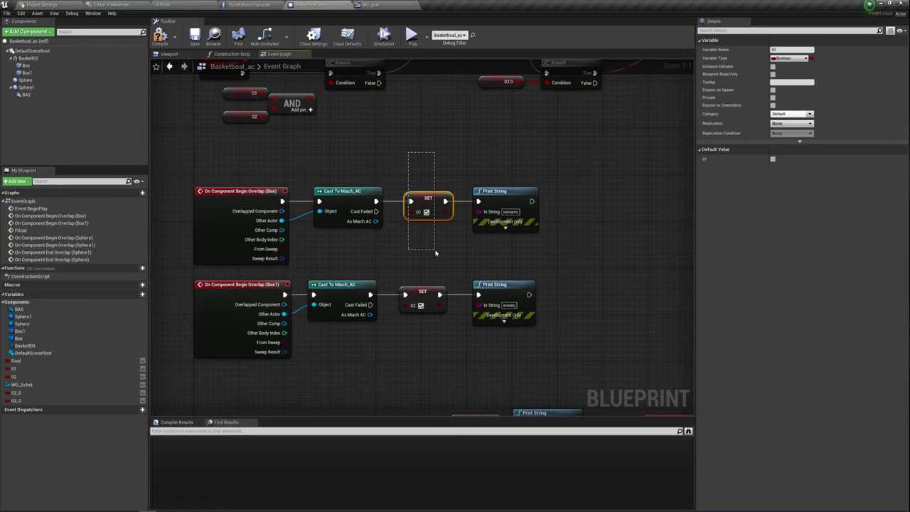
{"action": "left_click", "coordinate": [244, 92]}
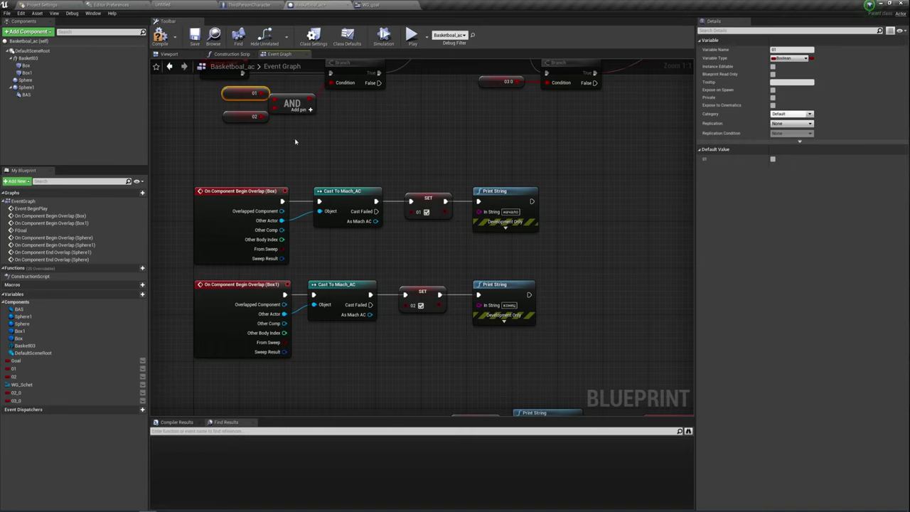
{"action": "right_click_drag", "start_coordinate": [429, 192], "coordinate": [435, 150]}
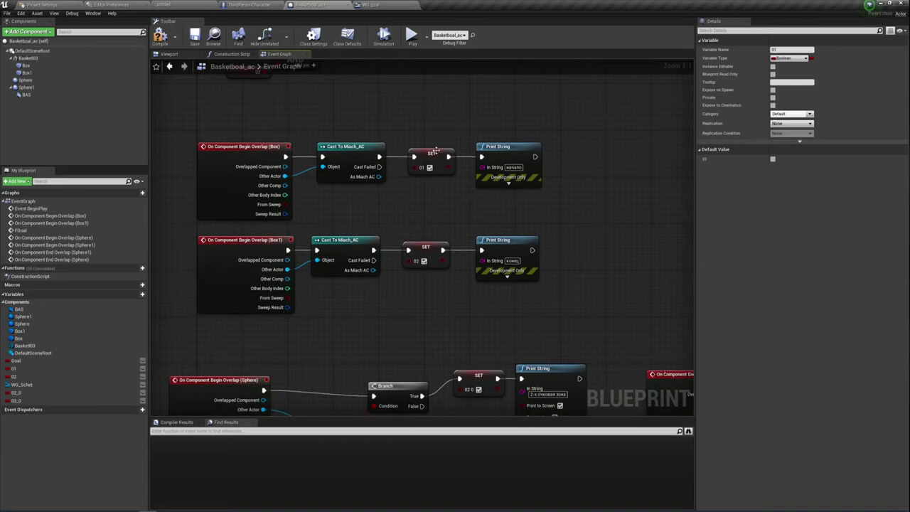
{"action": "left_click", "coordinate": [488, 158]}
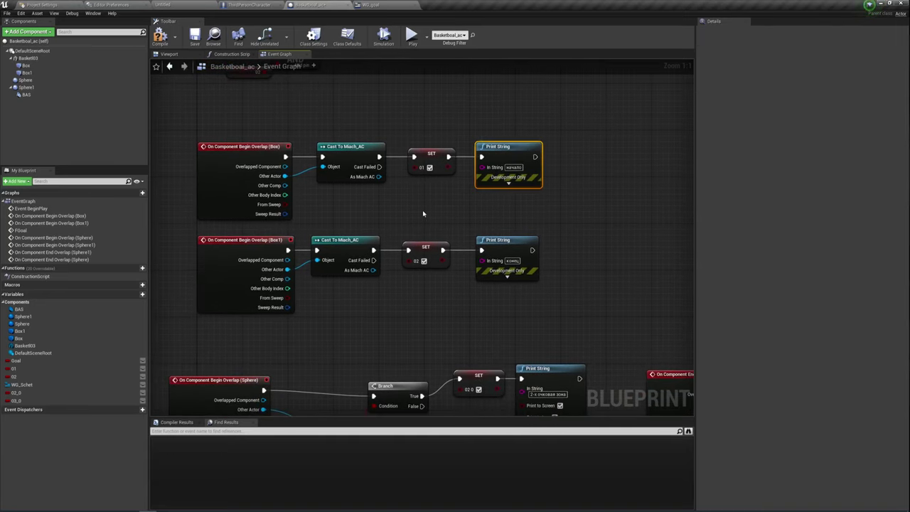
{"action": "right_click_drag", "start_coordinate": [445, 213], "coordinate": [469, 197]}
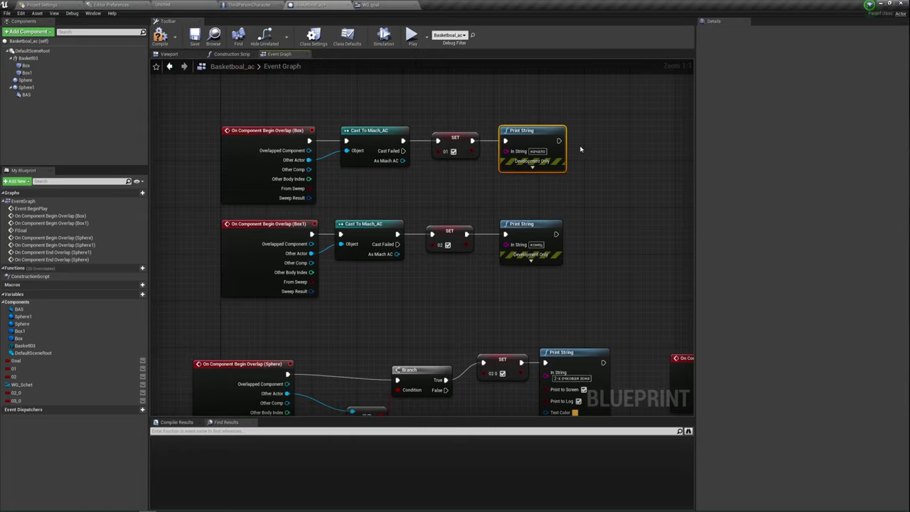
{"action": "mouse_move", "coordinate": [587, 178]}
{"action": "left_mouse_down"}
{"action": "mouse_move", "coordinate": [491, 114]}
{"action": "mouse_move", "coordinate": [491, 122]}
{"action": "left_mouse_up"}
{"action": "right_click_drag", "start_coordinate": [476, 186], "coordinate": [475, 159]}
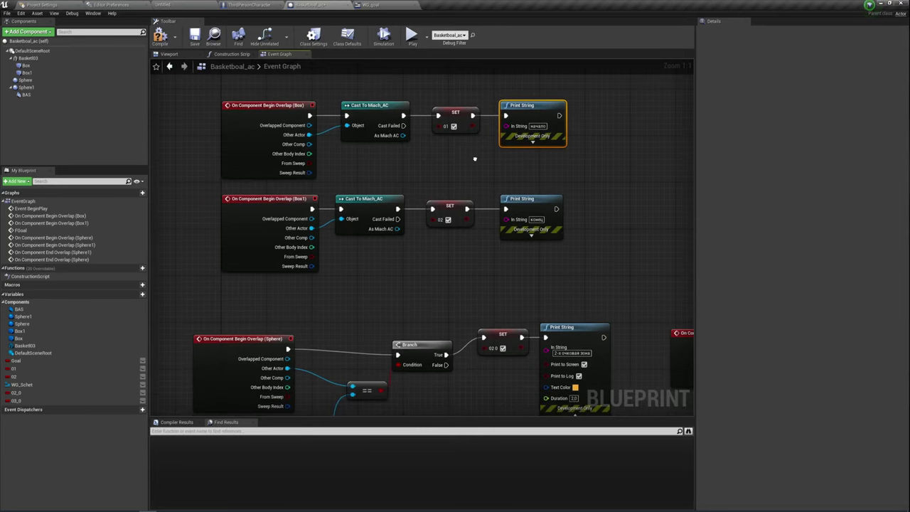
{"action": "right_click_drag", "start_coordinate": [427, 176], "coordinate": [421, 168]}
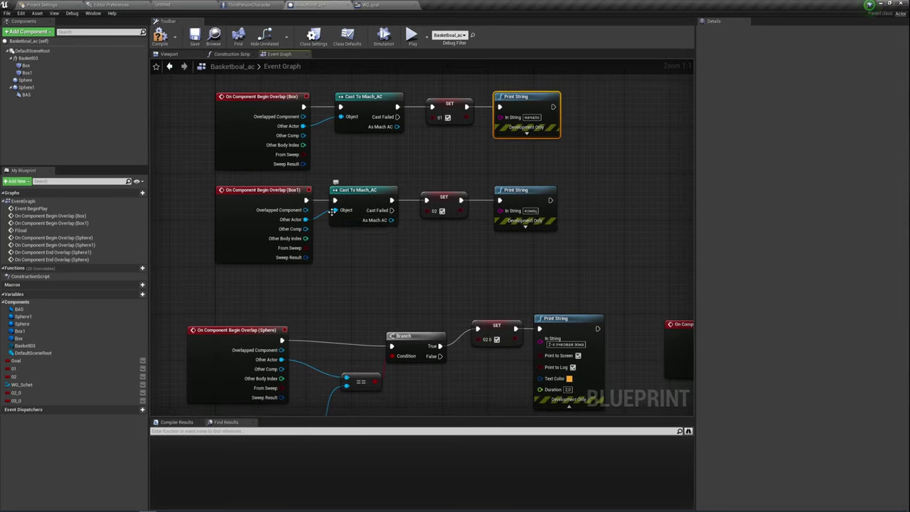
{"action": "right_click_drag", "start_coordinate": [349, 277], "coordinate": [328, 254]}
{"action": "left_click_drag", "start_coordinate": [198, 273], "coordinate": [511, 165]}
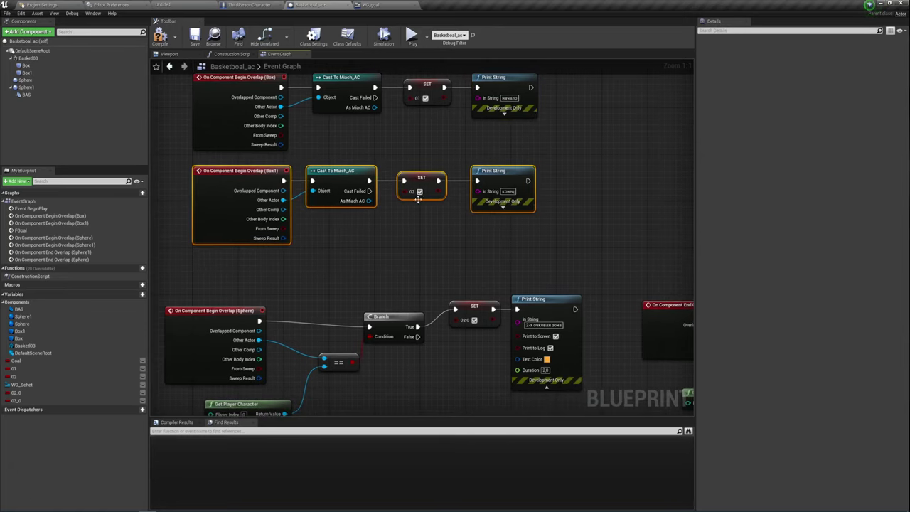
{"action": "left_click", "coordinate": [326, 225]}
{"action": "left_click_drag", "start_coordinate": [318, 222], "coordinate": [371, 167]}
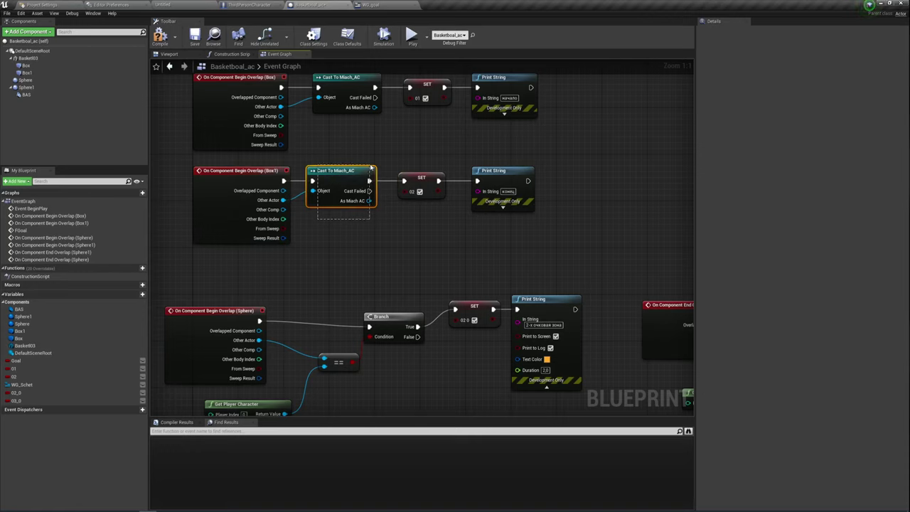
{"action": "right_click_drag", "start_coordinate": [433, 242], "coordinate": [437, 227]}
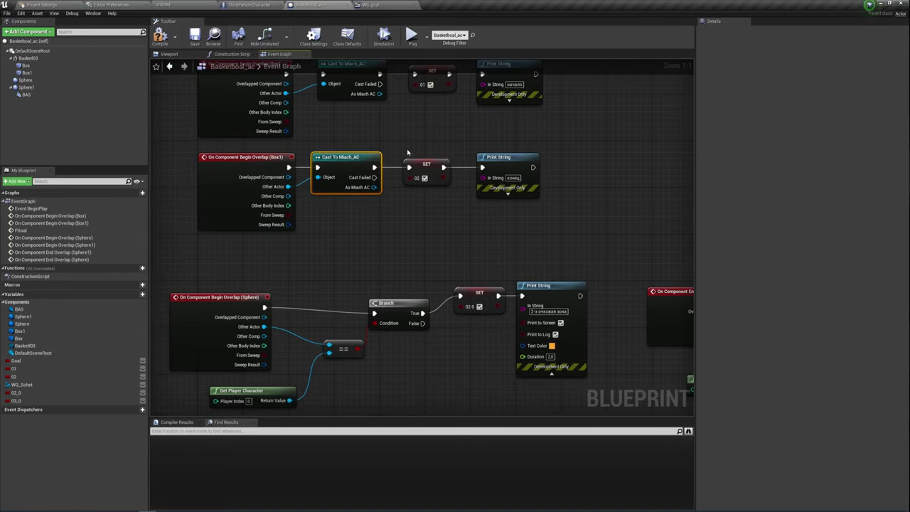
{"action": "left_click_drag", "start_coordinate": [408, 152], "coordinate": [525, 207]}
{"action": "mouse_move", "coordinate": [561, 148]}
{"action": "left_mouse_down"}
{"action": "mouse_move", "coordinate": [486, 223]}
{"action": "mouse_move", "coordinate": [471, 208]}
{"action": "left_mouse_up"}
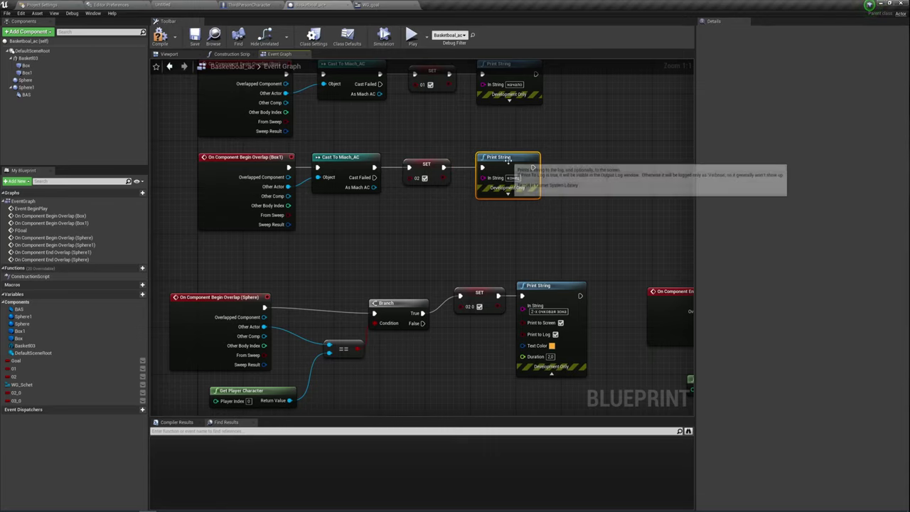
{"action": "right_click_drag", "start_coordinate": [599, 142], "coordinate": [584, 154]}
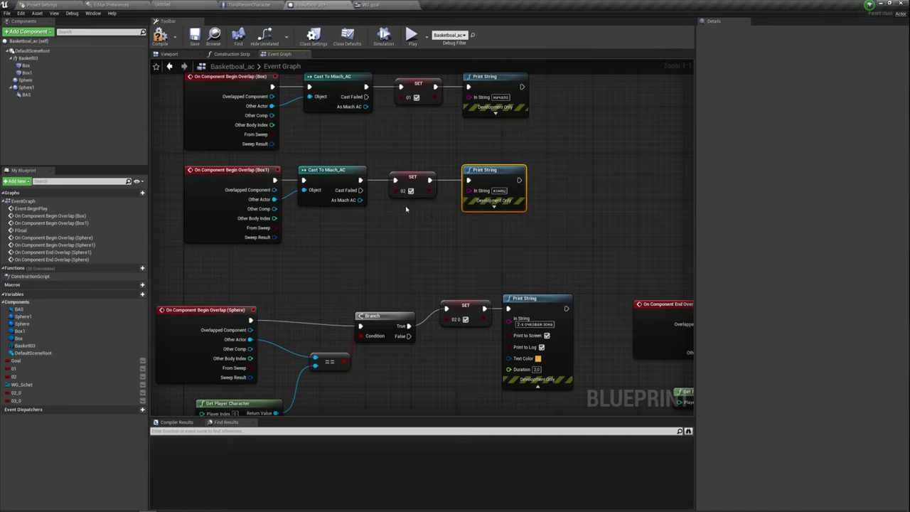
{"action": "left_click", "coordinate": [19, 378]}
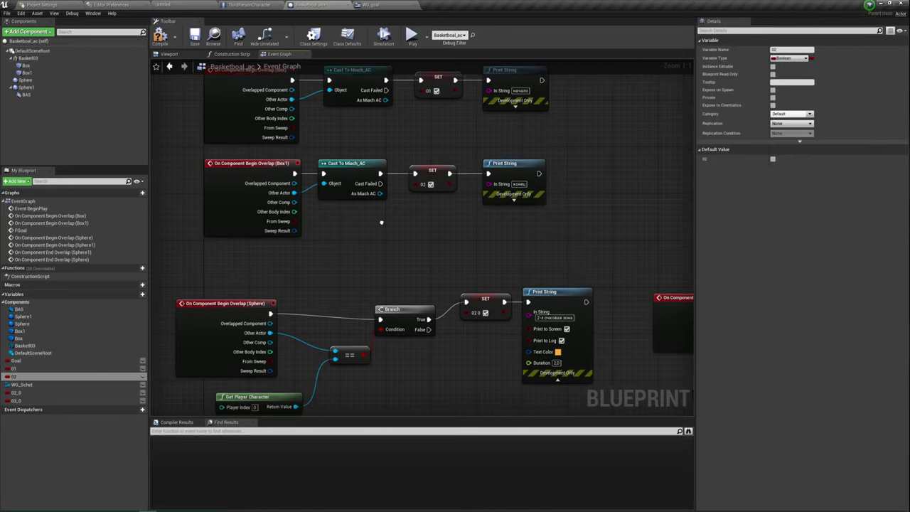
{"action": "right_click_drag", "start_coordinate": [420, 103], "coordinate": [441, 98]}
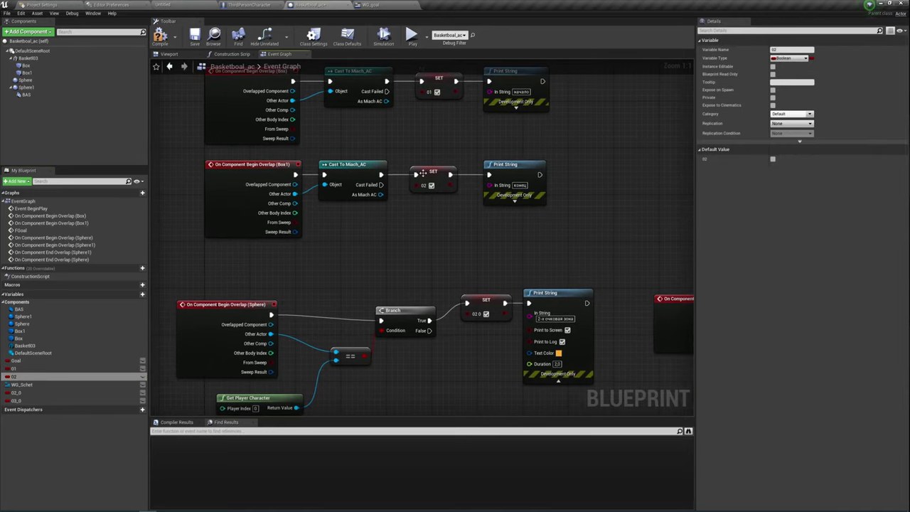
{"action": "left_click", "coordinate": [169, 54]}
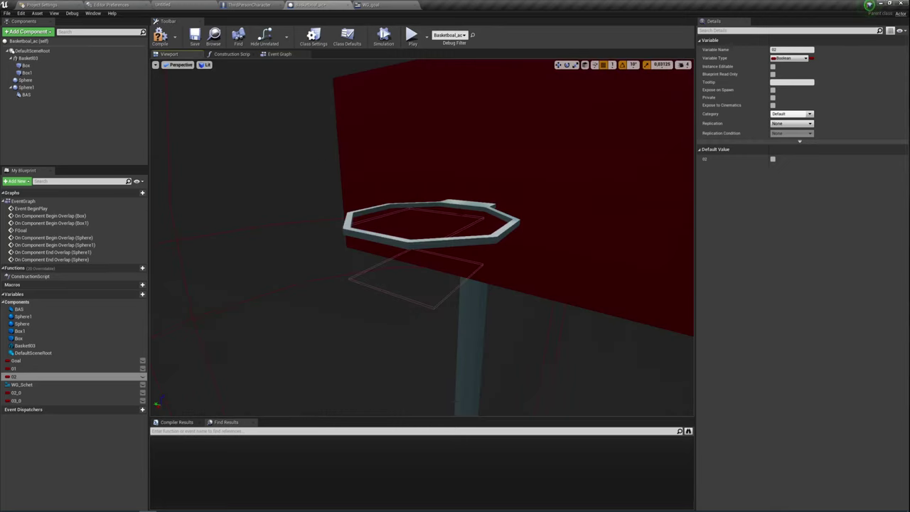
{"action": "left_click", "coordinate": [29, 57]}
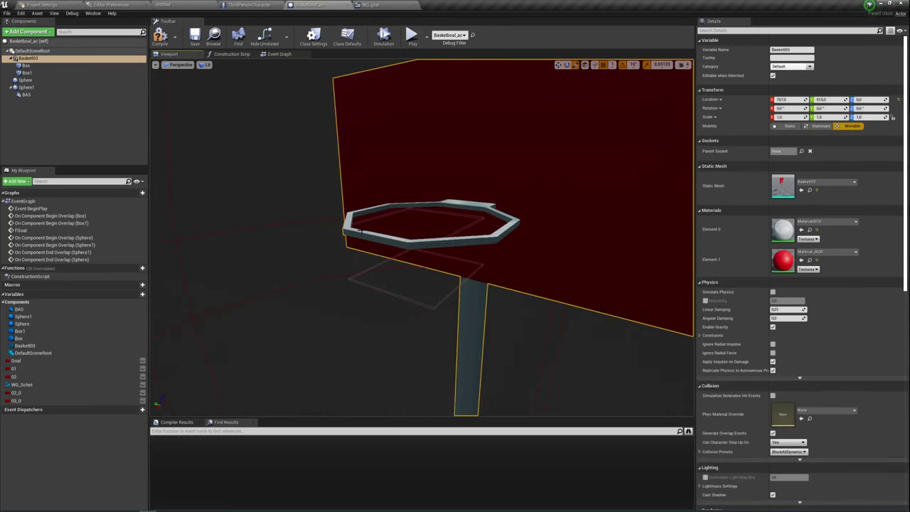
{"action": "left_click", "coordinate": [26, 66]}
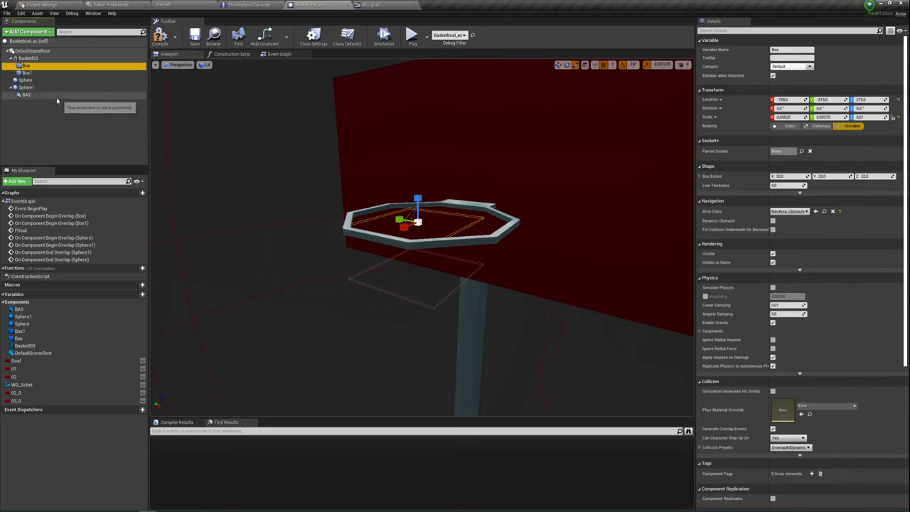
{"action": "left_click", "coordinate": [26, 73]}
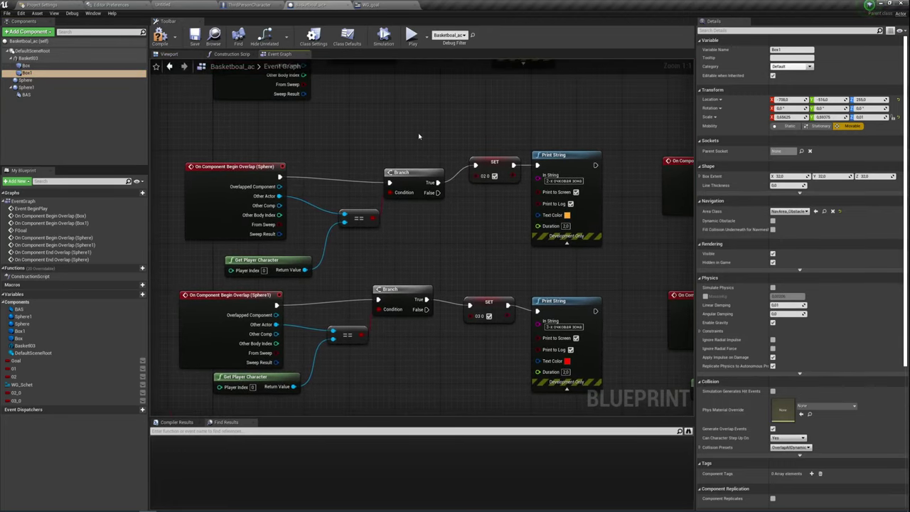
{"action": "scroll", "coordinate": [442, 145], "scroll_direction": "down", "scroll_amount": 1}
{"action": "right_click_drag", "start_coordinate": [441, 145], "coordinate": [463, 301]}
{"action": "right_click_drag", "start_coordinate": [463, 146], "coordinate": [451, 248]}
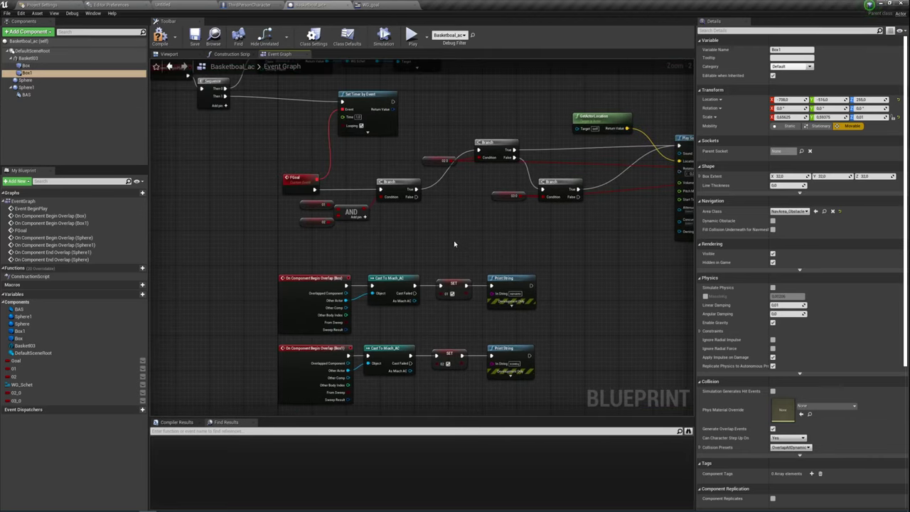
{"action": "scroll", "coordinate": [437, 209], "scroll_direction": "up", "scroll_amount": 1}
{"action": "right_click_drag", "start_coordinate": [437, 210], "coordinate": [377, 247]}
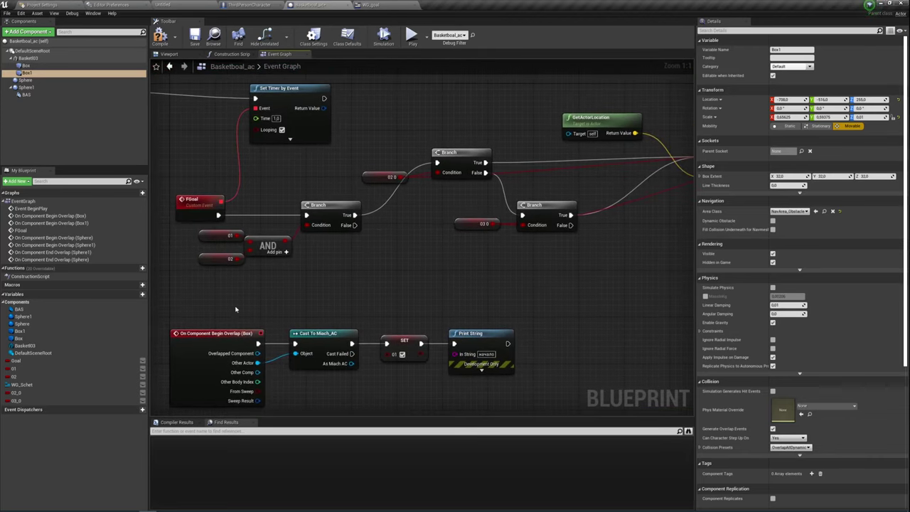
{"action": "left_click_drag", "start_coordinate": [236, 309], "coordinate": [227, 226]}
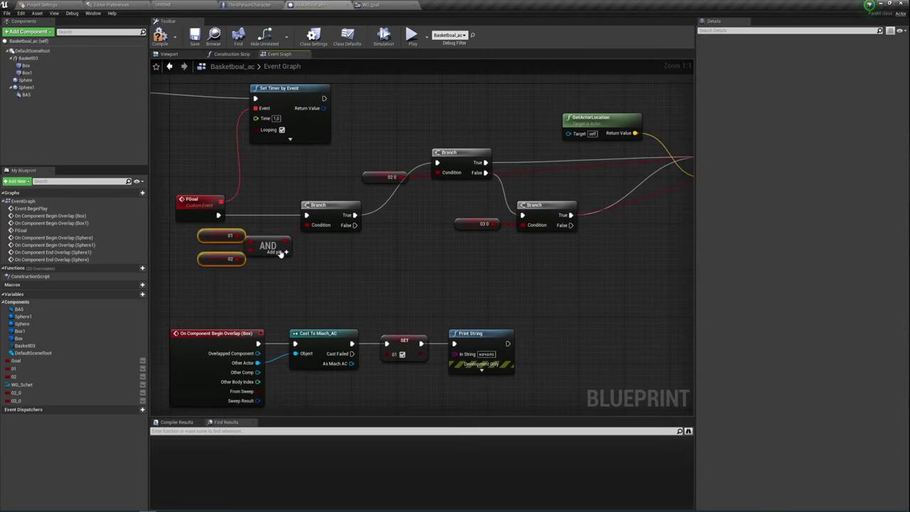
{"action": "left_click", "coordinate": [281, 253]}
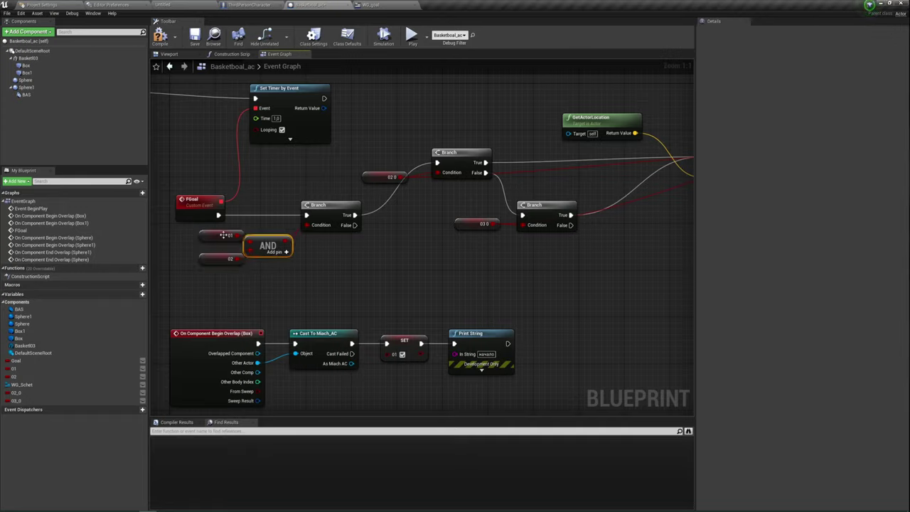
{"action": "left_click_drag", "start_coordinate": [287, 249], "coordinate": [333, 274]}
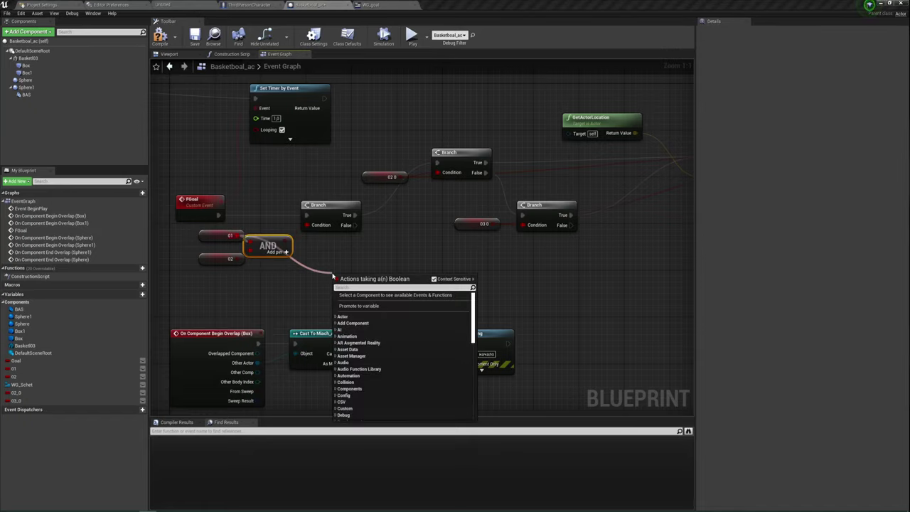
{"action": "type", "text": "фт"}
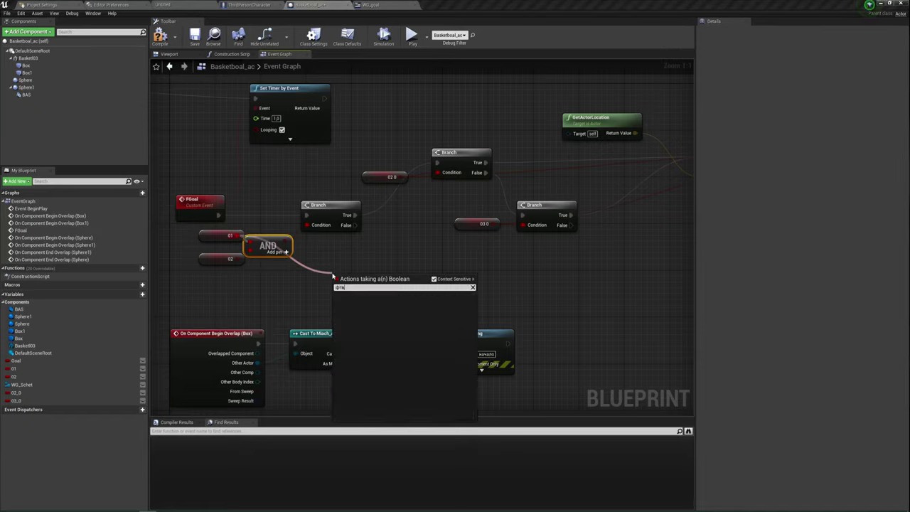
{"action": "key", "text": "BackSpace"}
{"action": "type", "text": "and"}
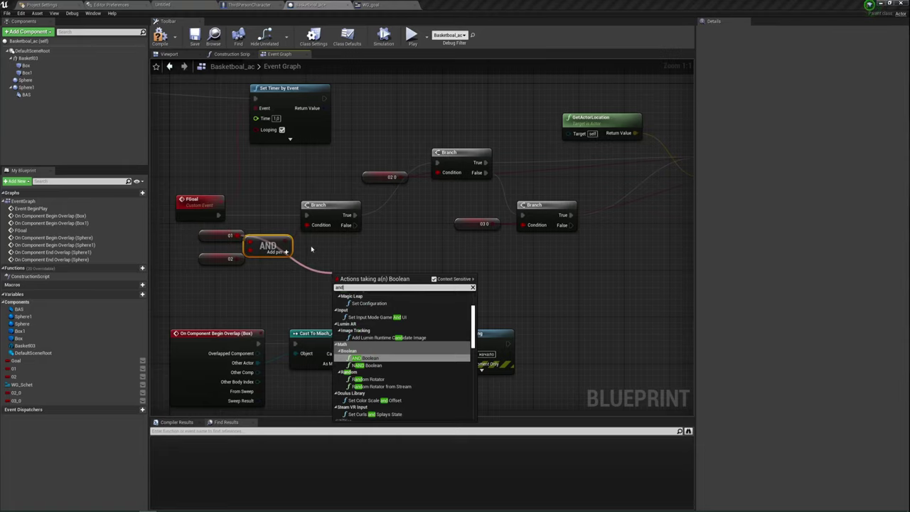
{"action": "left_click", "coordinate": [316, 252]}
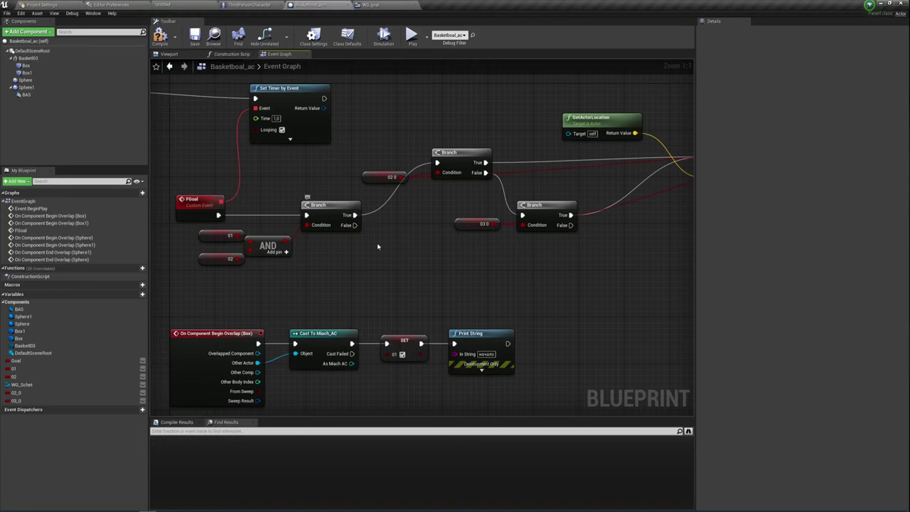
{"action": "right_click_drag", "start_coordinate": [395, 268], "coordinate": [362, 278]}
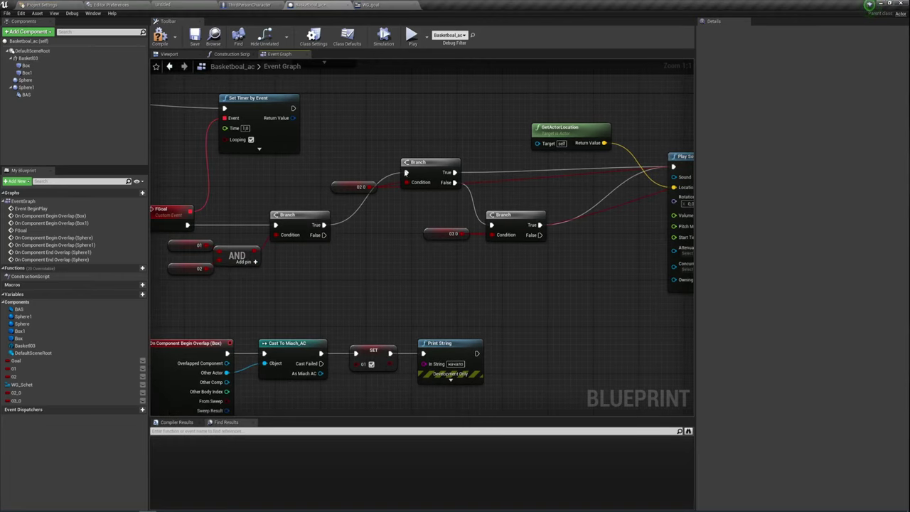
Marquee-select the Branch nodes with their 02.0 and 03.0 score values.
{"action": "right_click_drag", "start_coordinate": [404, 181], "coordinate": [356, 195]}
{"action": "left_click_drag", "start_coordinate": [314, 225], "coordinate": [401, 159]}
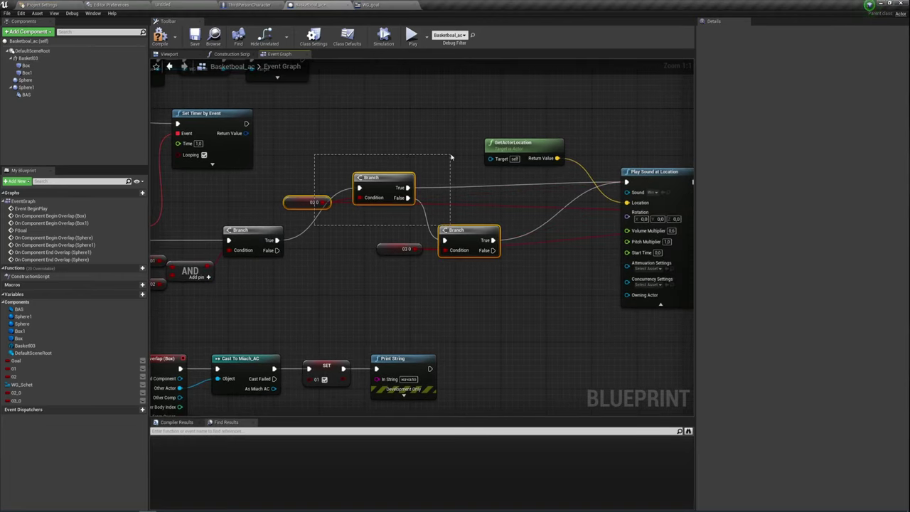
{"action": "left_click_drag", "start_coordinate": [310, 264], "coordinate": [450, 195]}
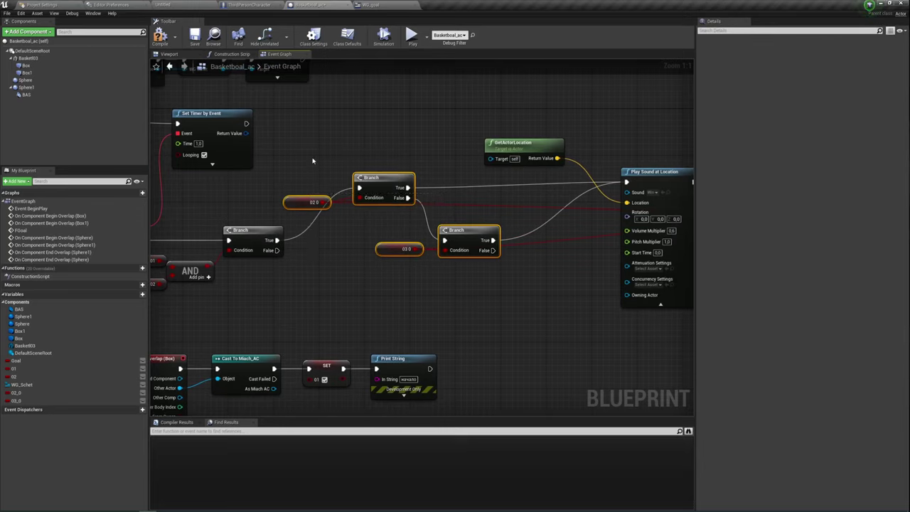
{"action": "left_click_drag", "start_coordinate": [312, 160], "coordinate": [375, 210]}
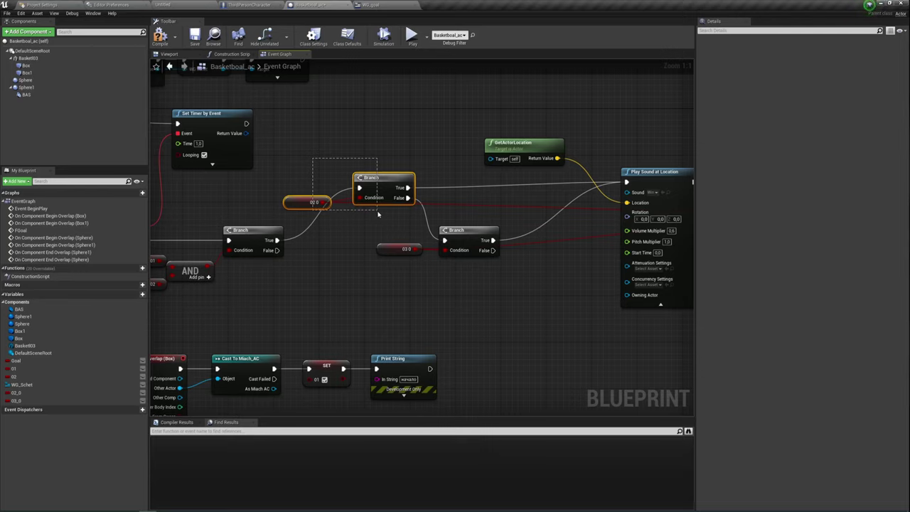
{"action": "left_click_drag", "start_coordinate": [356, 277], "coordinate": [501, 240]}
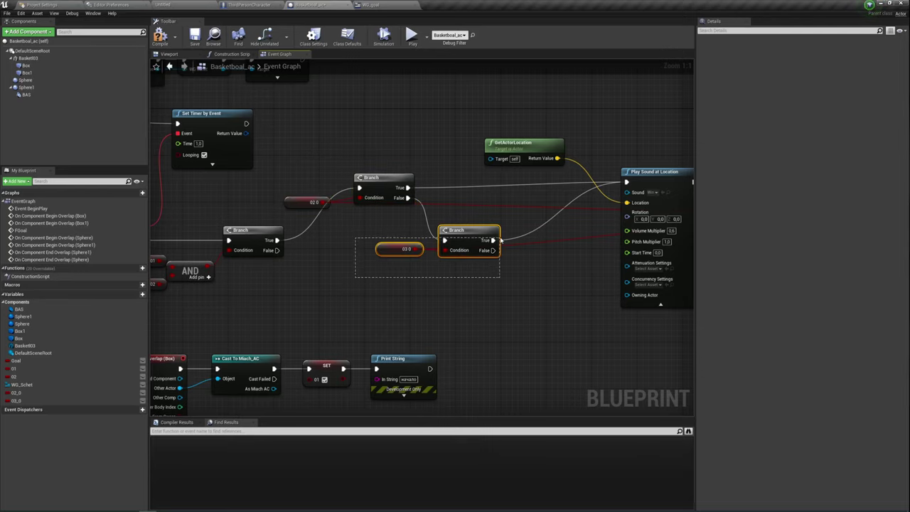
Pan and zoom to the Sphere and Sphere1 overlap events, then show the hoop's 3D view.
{"action": "right_click_drag", "start_coordinate": [437, 303], "coordinate": [481, 263]}
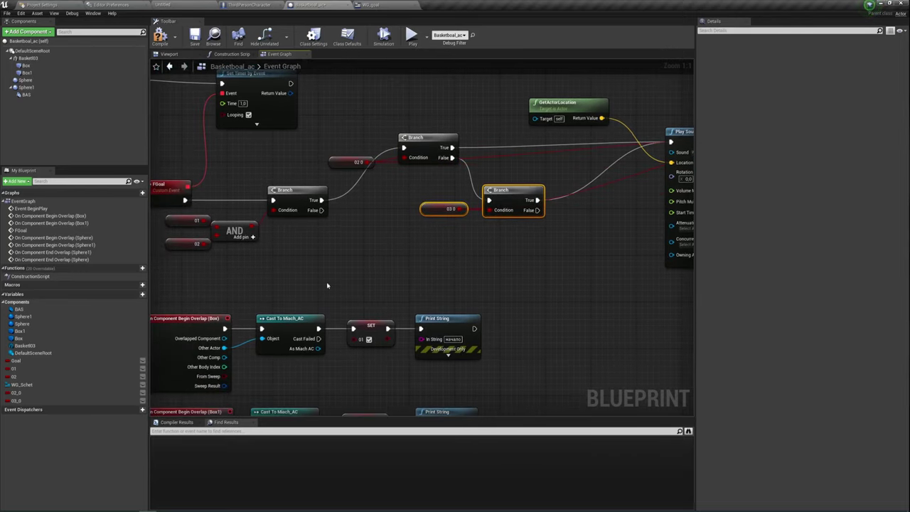
{"action": "scroll", "coordinate": [388, 262], "scroll_direction": "down", "scroll_amount": 2}
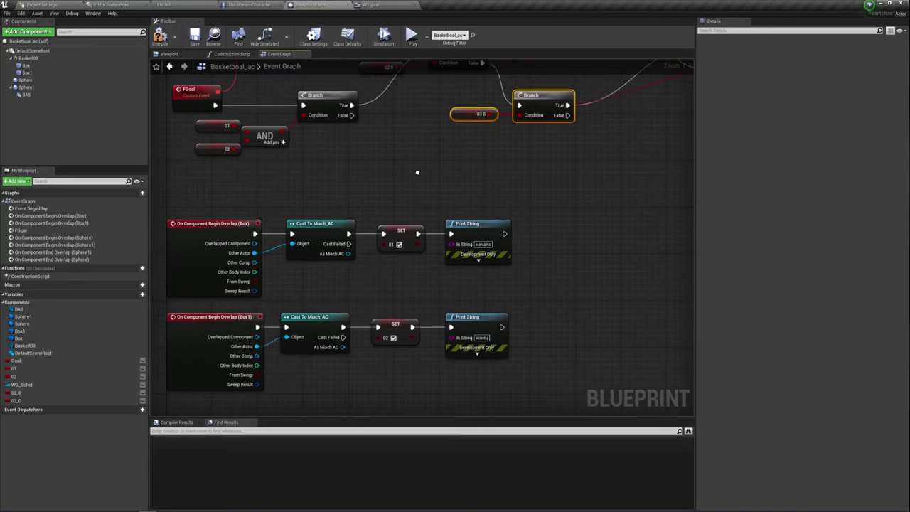
{"action": "mouse_move", "coordinate": [387, 262]}
{"action": "right_mouse_down"}
{"action": "mouse_move", "coordinate": [365, 190]}
{"action": "mouse_move", "coordinate": [376, 189]}
{"action": "right_mouse_up"}
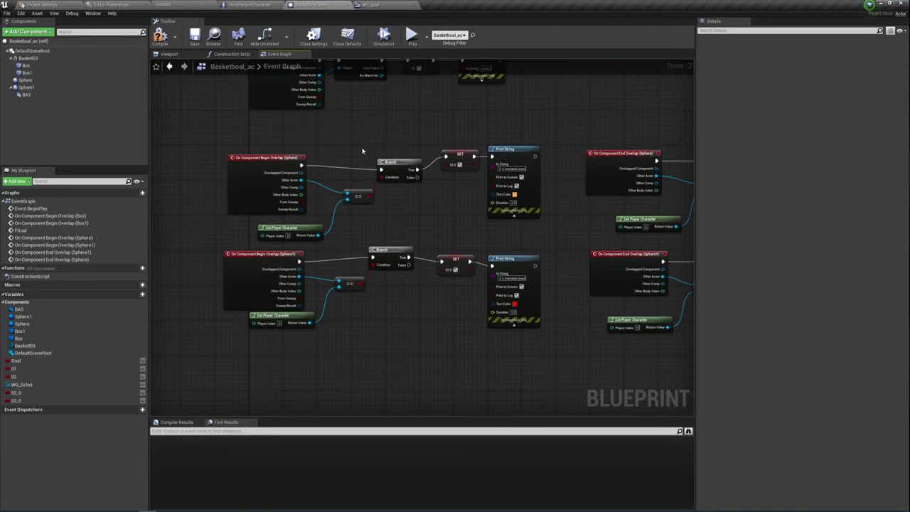
{"action": "scroll", "coordinate": [371, 227], "scroll_direction": "up", "scroll_amount": 2}
{"action": "right_click_drag", "start_coordinate": [371, 227], "coordinate": [350, 224]}
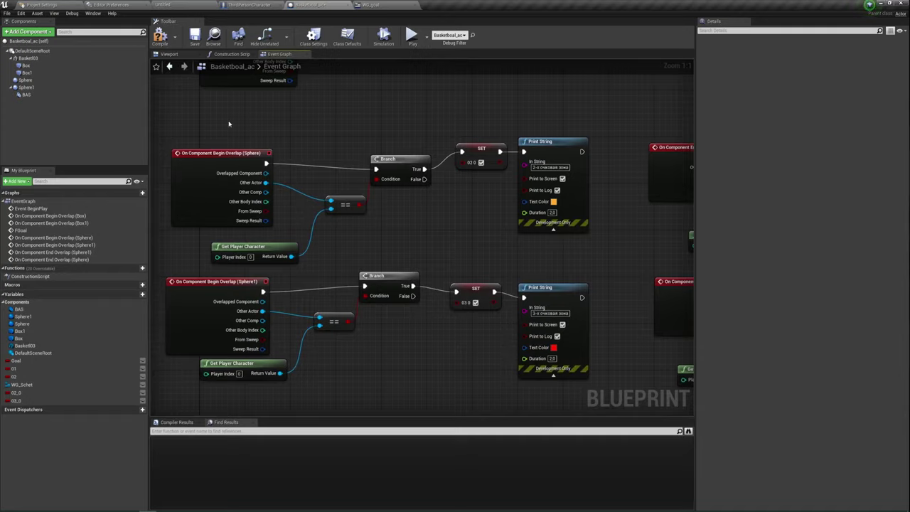
{"action": "left_click", "coordinate": [187, 55]}
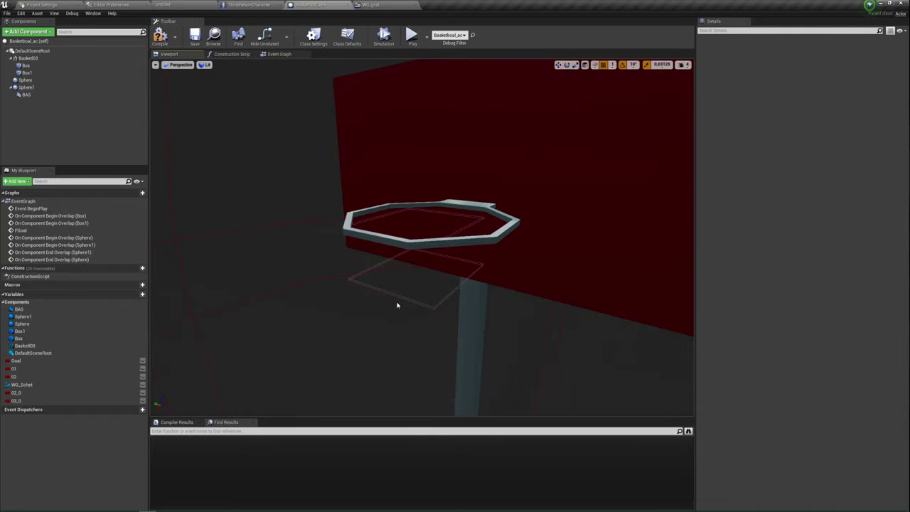
Zoom out the hoop Viewport and select the Sphere trigger to see its extent, then go back to the Event Graph.
{"action": "scroll", "coordinate": [370, 292], "scroll_direction": "down", "scroll_amount": 3}
{"action": "scroll", "coordinate": [327, 276], "scroll_direction": "down", "scroll_amount": 2}
{"action": "scroll", "coordinate": [302, 272], "scroll_direction": "down", "scroll_amount": 2}
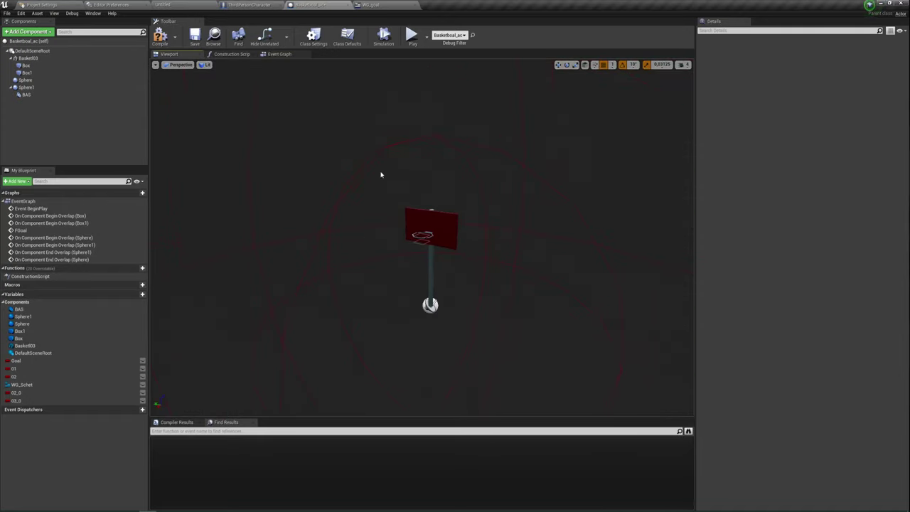
{"action": "left_click", "coordinate": [381, 148]}
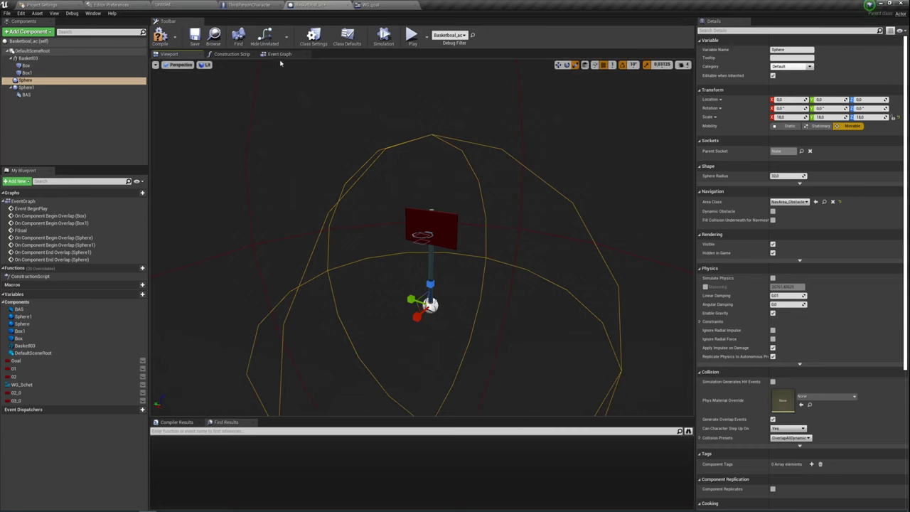
{"action": "left_click", "coordinate": [279, 54]}
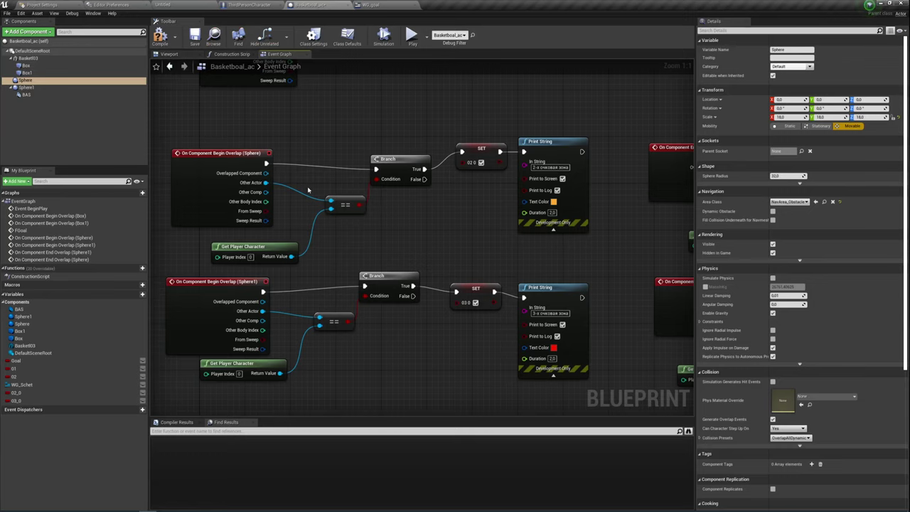
Select the upper SET node for 02_0 in the Sphere overlap chain.
{"action": "left_click", "coordinate": [273, 250]}
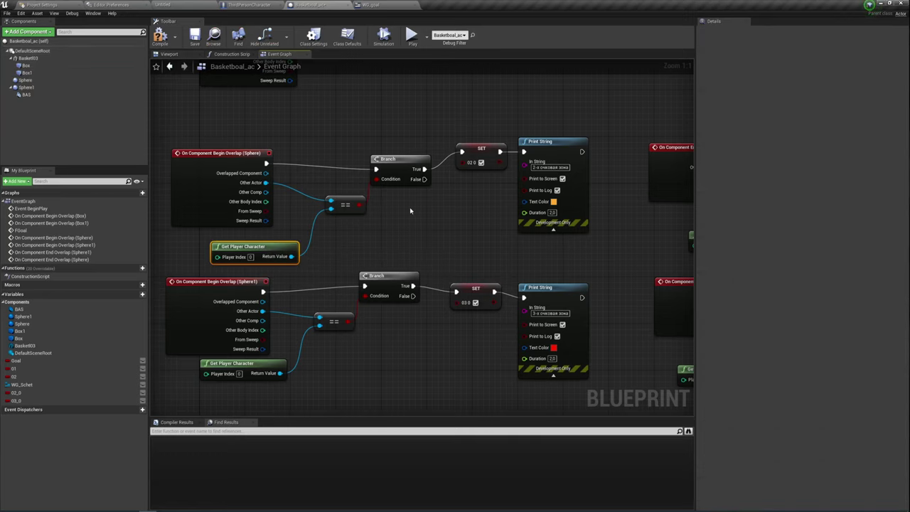
{"action": "right_click_drag", "start_coordinate": [410, 211], "coordinate": [362, 226]}
{"action": "right_click_drag", "start_coordinate": [408, 188], "coordinate": [372, 205]}
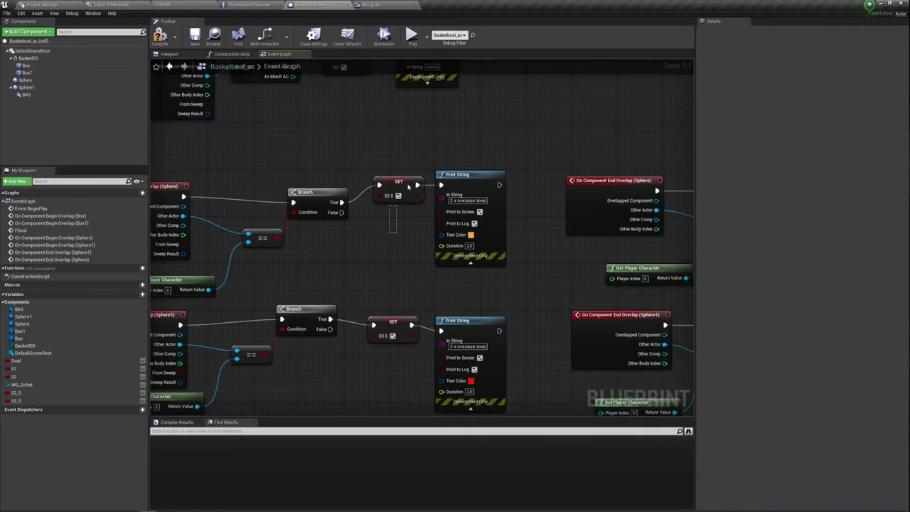
{"action": "left_click_drag", "start_coordinate": [409, 186], "coordinate": [440, 184]}
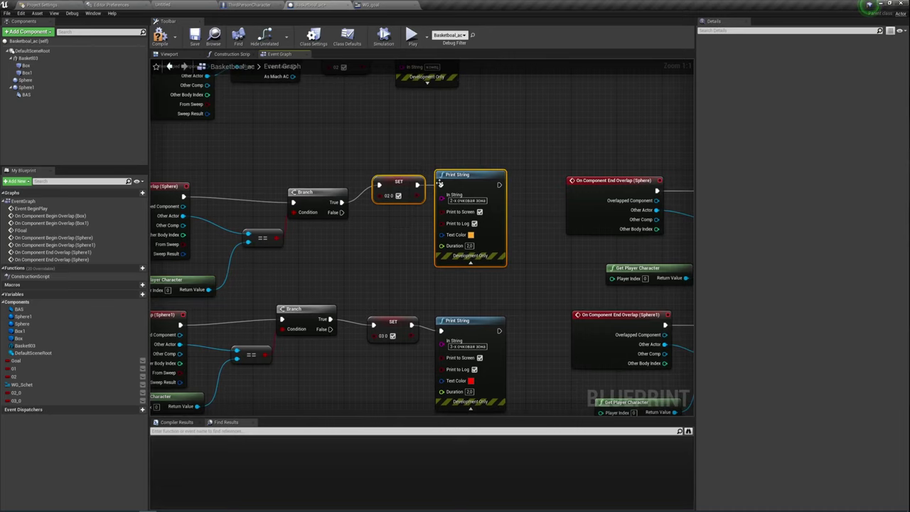
{"action": "left_click", "coordinate": [390, 183]}
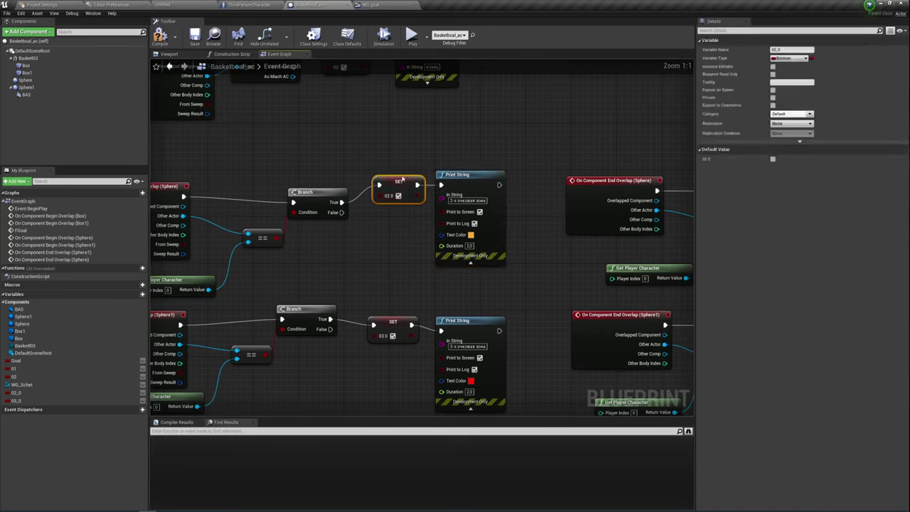
{"action": "left_click_drag", "start_coordinate": [415, 221], "coordinate": [412, 225]}
{"action": "right_click_drag", "start_coordinate": [380, 237], "coordinate": [347, 237]}
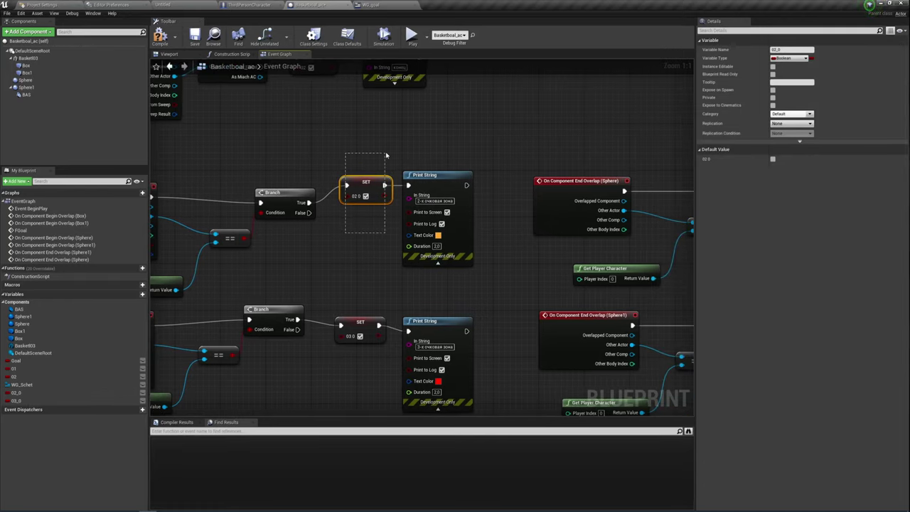
{"action": "left_click_drag", "start_coordinate": [386, 152], "coordinate": [386, 153]}
{"action": "mouse_move", "coordinate": [365, 224]}
{"action": "right_mouse_down"}
{"action": "mouse_move", "coordinate": [374, 203]}
{"action": "mouse_move", "coordinate": [411, 221]}
{"action": "right_mouse_up"}
Hide the upper Print String node's advanced pins so only In String shows.
{"action": "left_click_drag", "start_coordinate": [429, 120], "coordinate": [476, 263]}
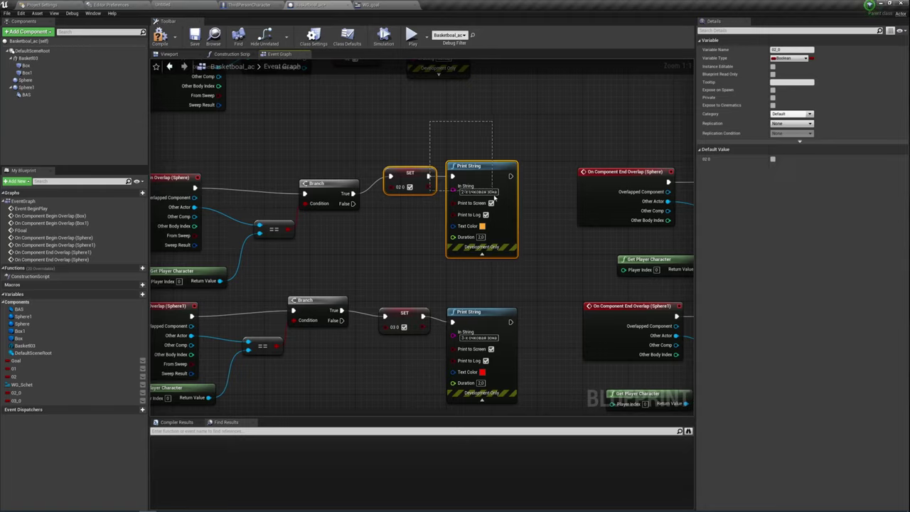
{"action": "left_click", "coordinate": [484, 256]}
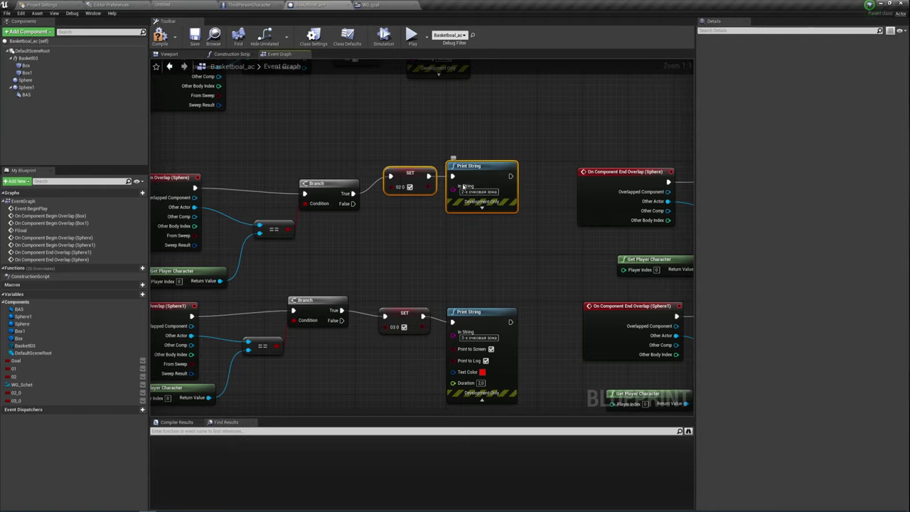
{"action": "right_click_drag", "start_coordinate": [352, 257], "coordinate": [438, 206]}
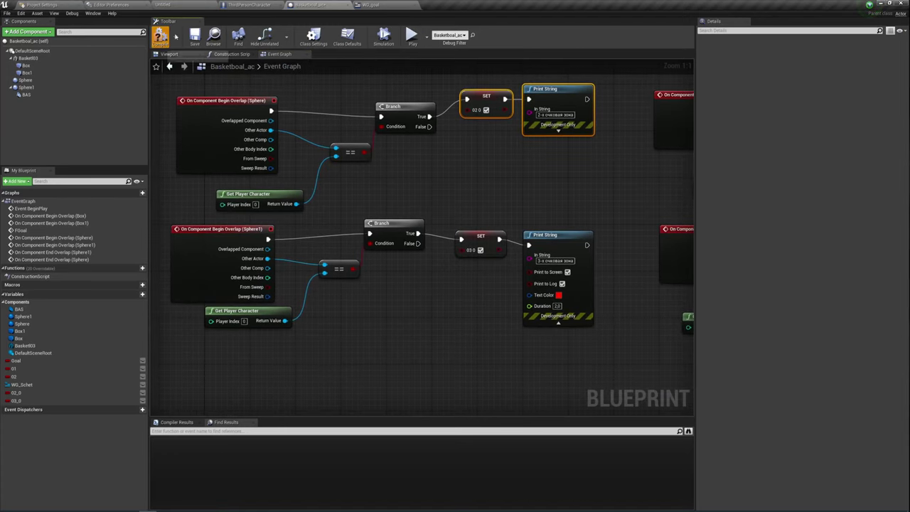
{"action": "left_click", "coordinate": [411, 36]}
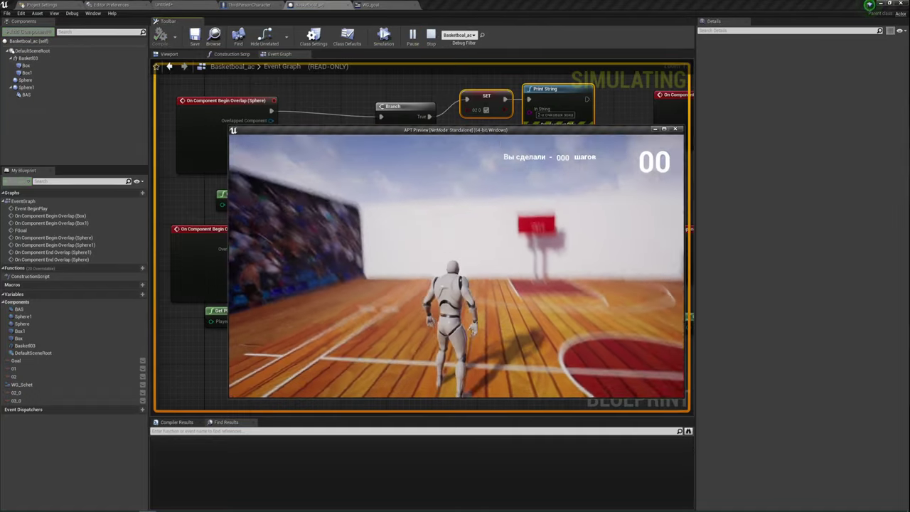
{"action": "key", "text": "w"}
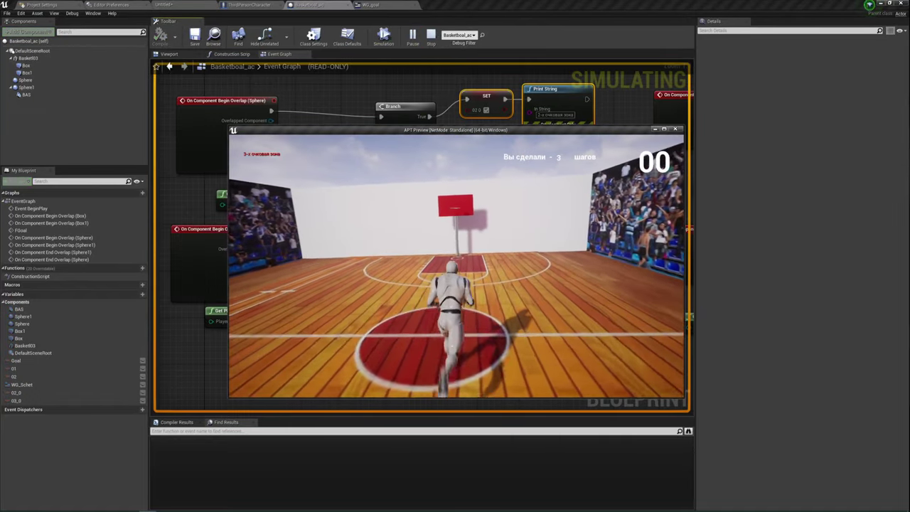
{"action": "key", "text": "w"}
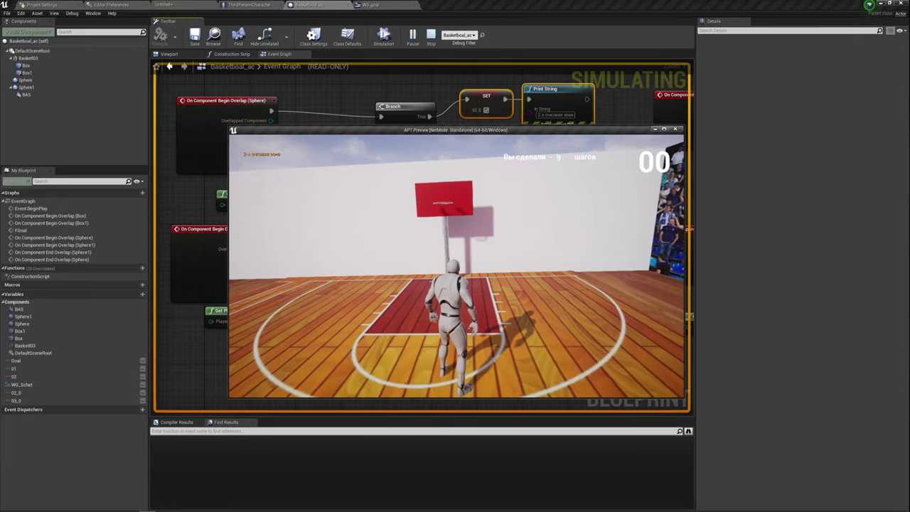
{"action": "key", "text": "s"}
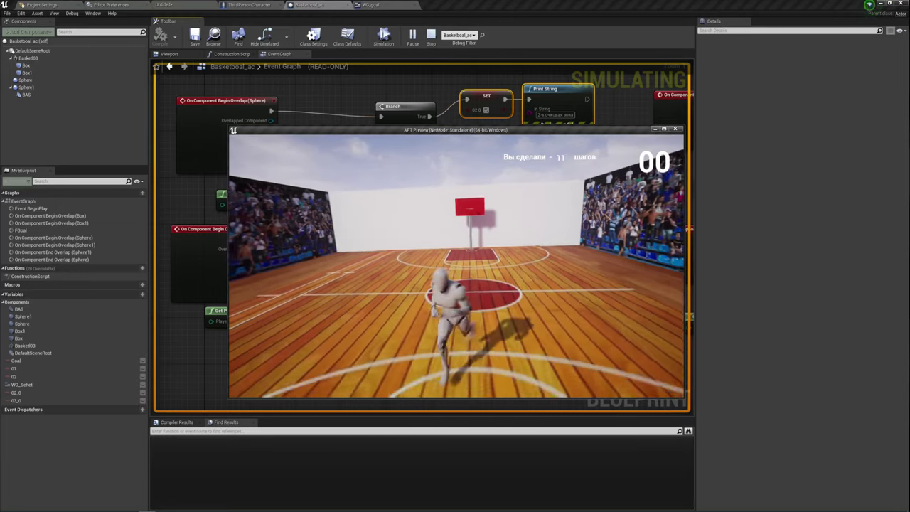
{"action": "key", "text": "Escape"}
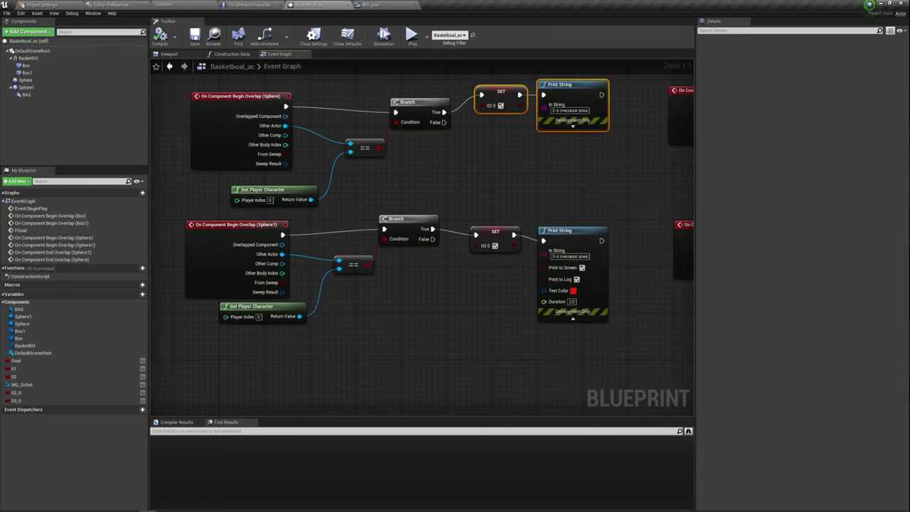
Inspect the 02_0 and 03_0 SET nodes and select the Sphere end-overlap event chain.
{"action": "right_click_drag", "start_coordinate": [461, 167], "coordinate": [418, 195]}
{"action": "right_click_drag", "start_coordinate": [507, 202], "coordinate": [466, 206]}
{"action": "left_click_drag", "start_coordinate": [439, 97], "coordinate": [381, 155]}
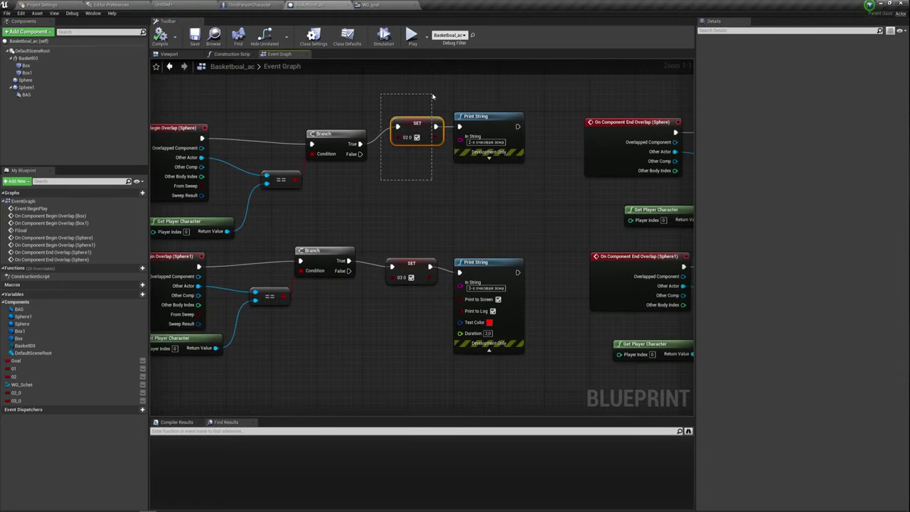
{"action": "right_click_drag", "start_coordinate": [421, 224], "coordinate": [387, 219]}
{"action": "left_click_drag", "start_coordinate": [370, 169], "coordinate": [382, 120]}
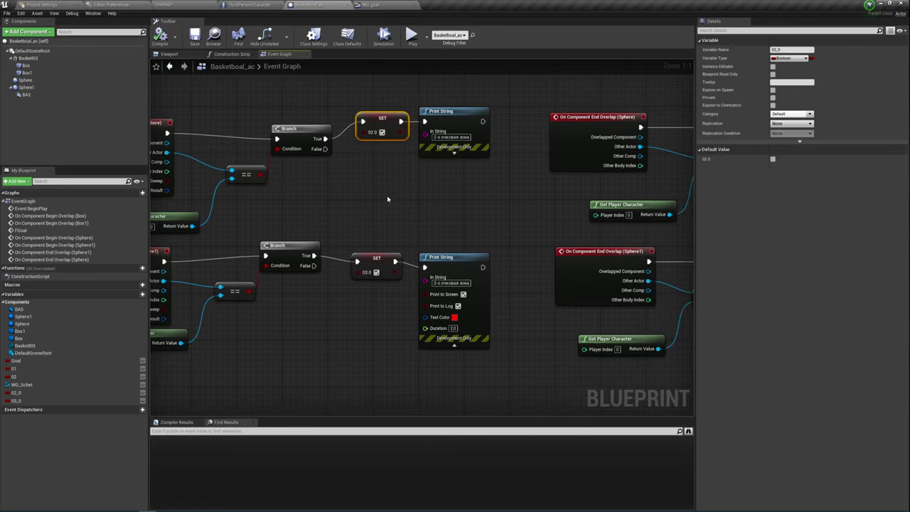
{"action": "right_click_drag", "start_coordinate": [377, 264], "coordinate": [457, 213]}
{"action": "left_click", "coordinate": [455, 212]}
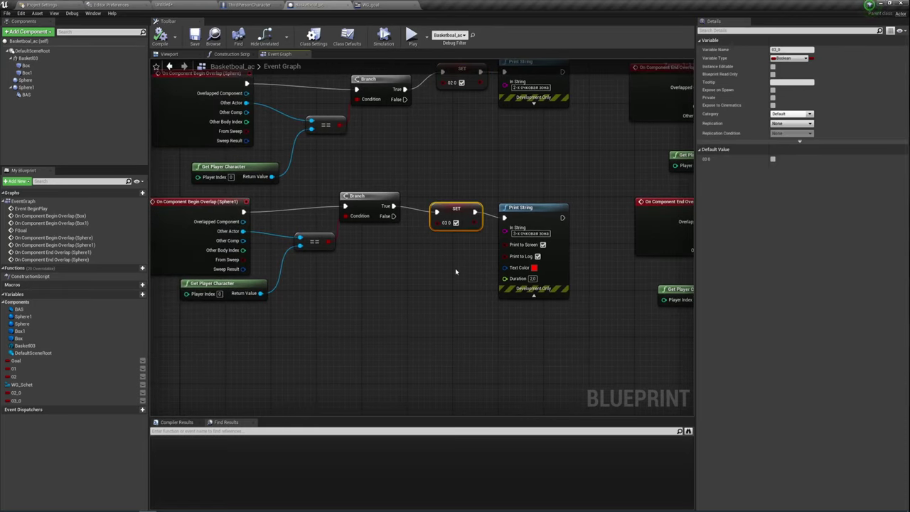
{"action": "right_click_drag", "start_coordinate": [455, 272], "coordinate": [202, 304]}
{"action": "right_click_drag", "start_coordinate": [272, 235], "coordinate": [176, 273]}
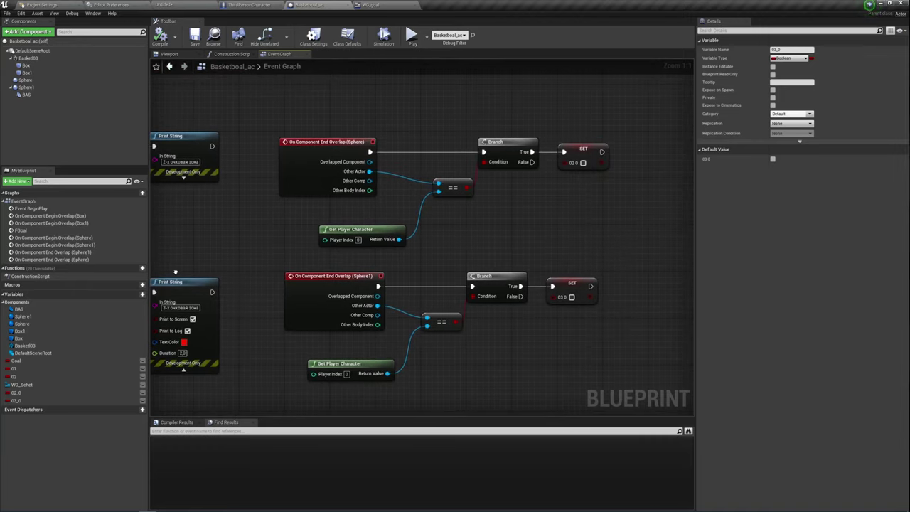
{"action": "left_click_drag", "start_coordinate": [278, 229], "coordinate": [570, 127]}
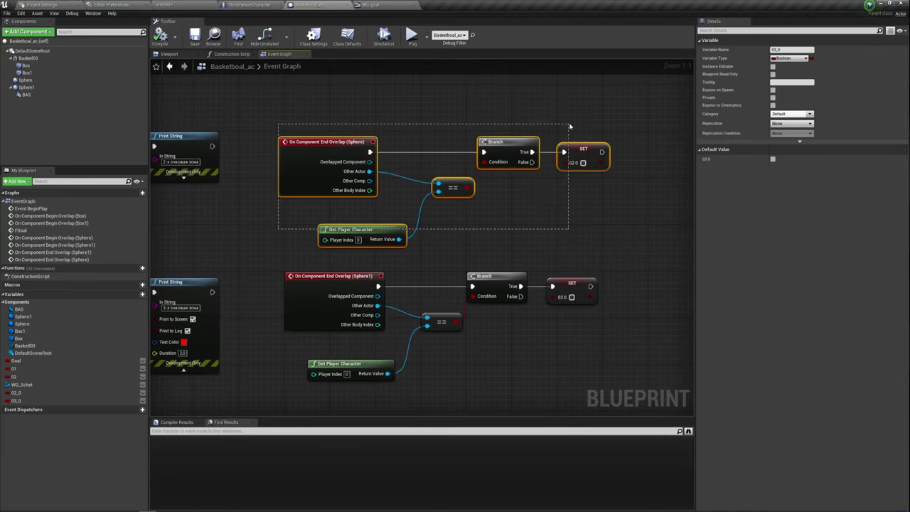
{"action": "left_click_drag", "start_coordinate": [317, 109], "coordinate": [580, 231]}
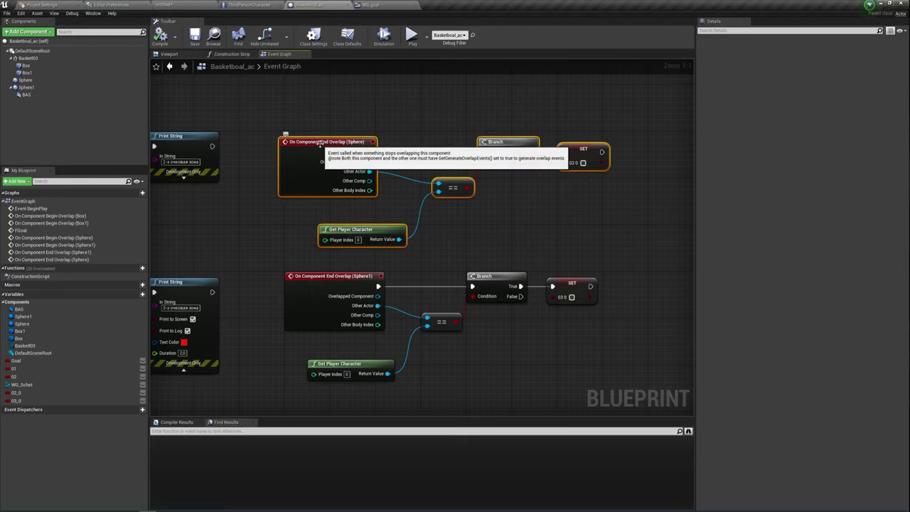
Recheck the Sphere trigger in the viewport, then box-select the upper and lower end-overlap node groups.
{"action": "left_click", "coordinate": [170, 54]}
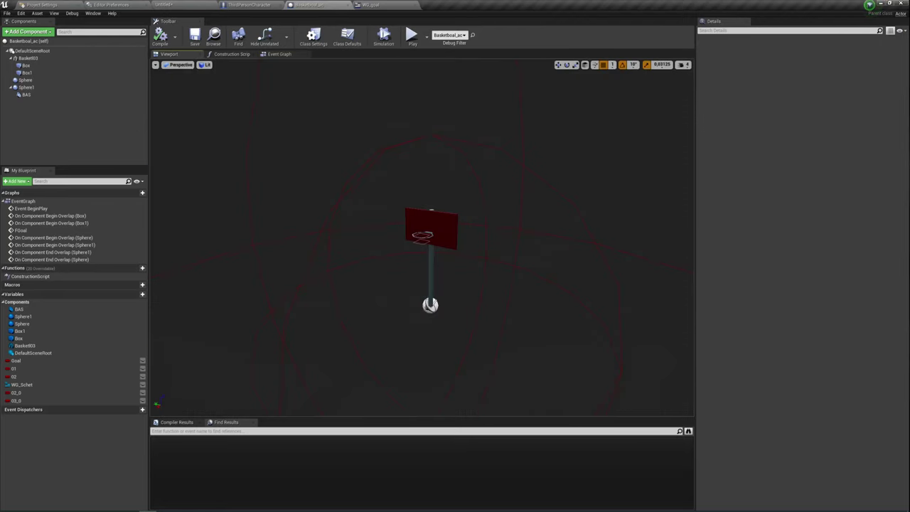
{"action": "left_click", "coordinate": [369, 162]}
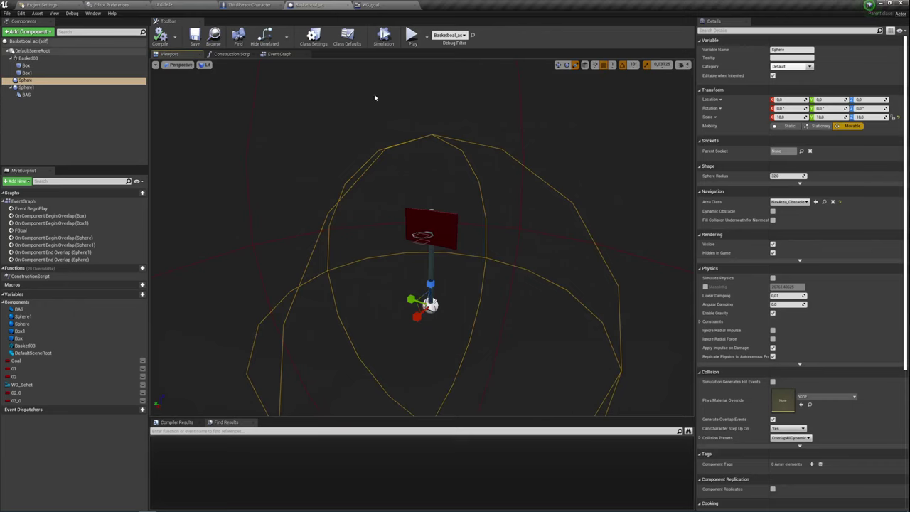
{"action": "left_click", "coordinate": [279, 54]}
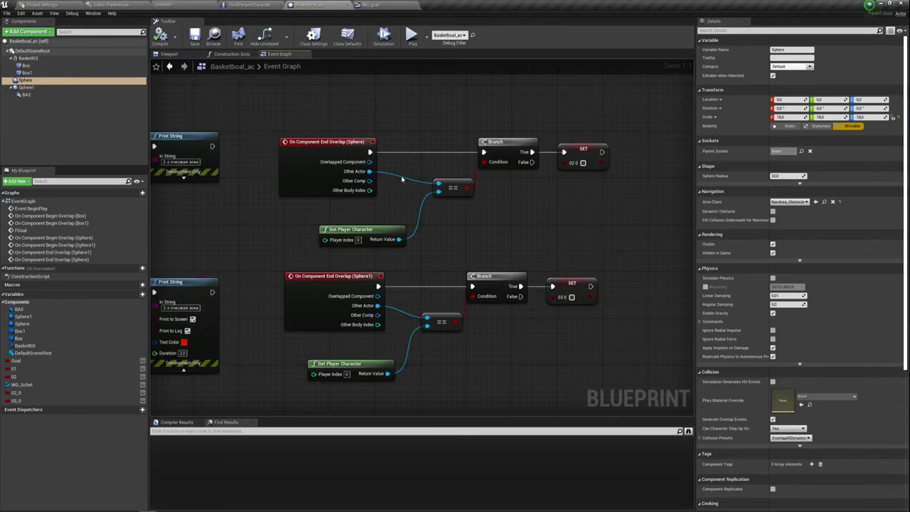
{"action": "left_click_drag", "start_coordinate": [295, 125], "coordinate": [578, 243]}
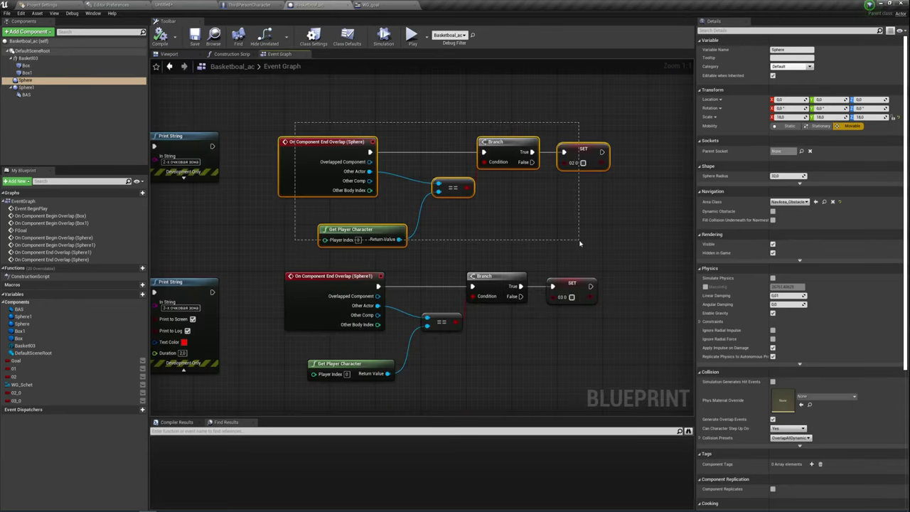
{"action": "right_click_drag", "start_coordinate": [426, 260], "coordinate": [509, 214]}
{"action": "left_click_drag", "start_coordinate": [369, 296], "coordinate": [518, 343]}
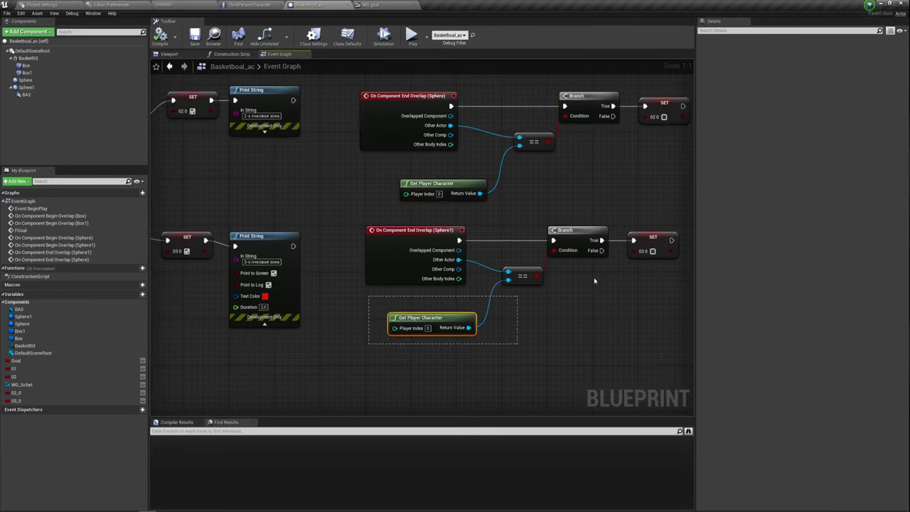
{"action": "left_click_drag", "start_coordinate": [368, 223], "coordinate": [687, 341]}
{"action": "left_click", "coordinate": [589, 302]}
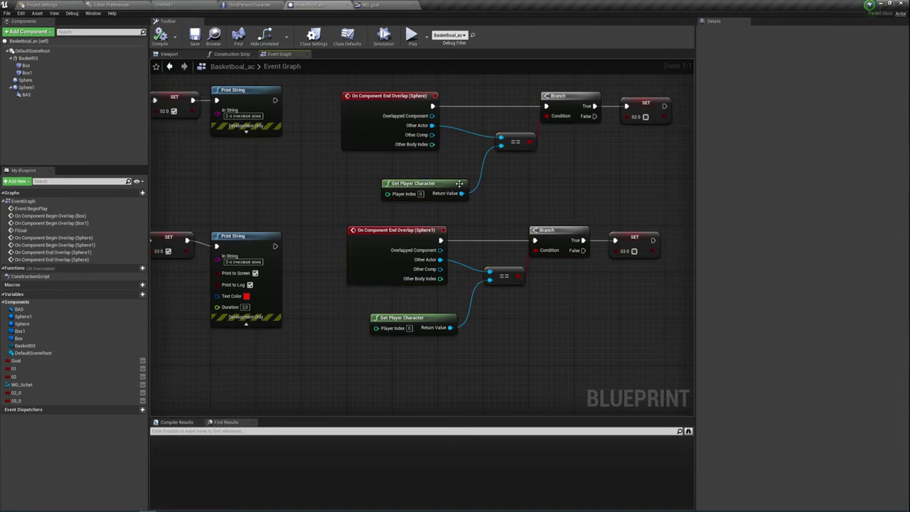
{"action": "mouse_move", "coordinate": [459, 184]}
{"action": "right_mouse_down"}
{"action": "mouse_move", "coordinate": [455, 251]}
{"action": "mouse_move", "coordinate": [365, 314]}
{"action": "right_mouse_up"}
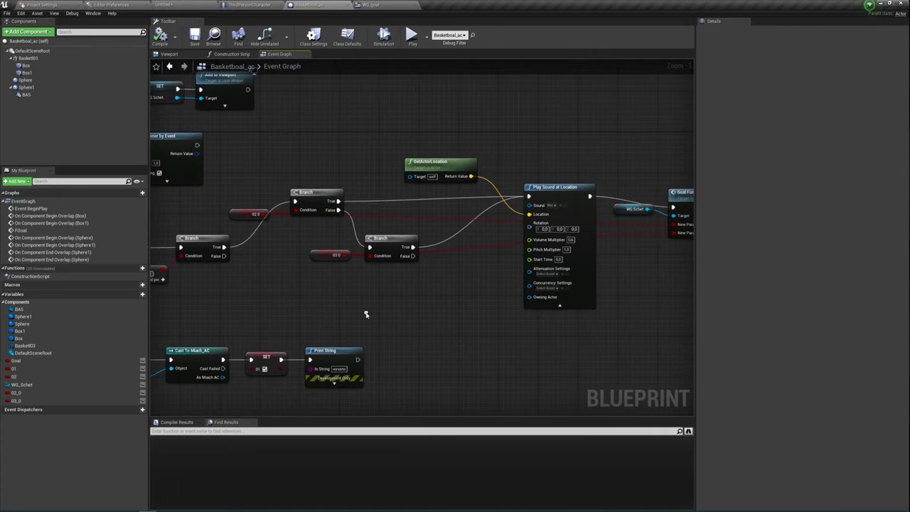
Move the GetActorLocation and Play Sound at Location nodes down-left beside the Branch.
{"action": "mouse_move", "coordinate": [252, 230]}
{"action": "left_mouse_down"}
{"action": "mouse_move", "coordinate": [315, 186]}
{"action": "mouse_move", "coordinate": [351, 218]}
{"action": "left_mouse_up"}
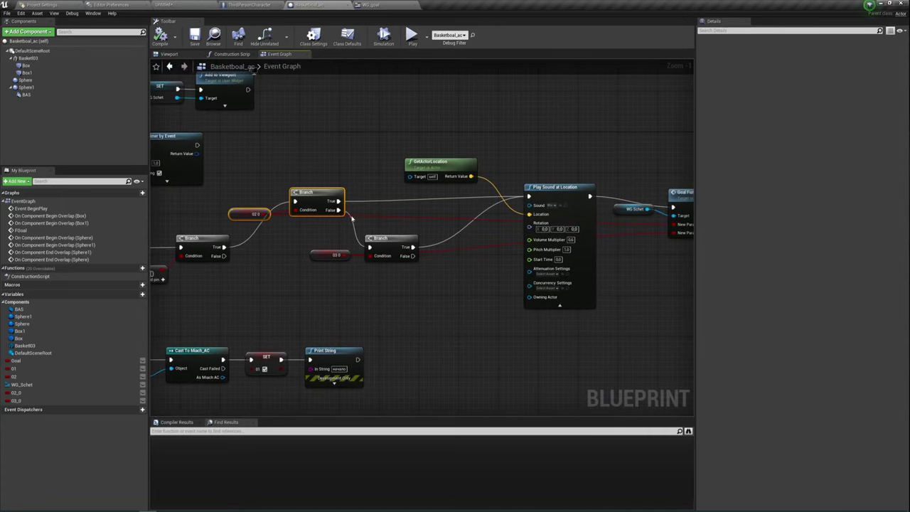
{"action": "right_click_drag", "start_coordinate": [389, 293], "coordinate": [354, 288]}
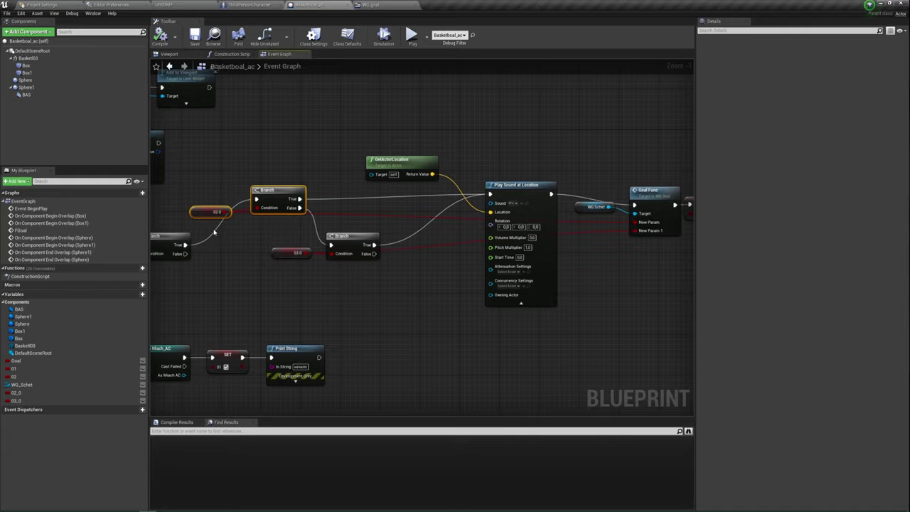
{"action": "left_click_drag", "start_coordinate": [213, 229], "coordinate": [318, 193]}
{"action": "right_click_drag", "start_coordinate": [423, 224], "coordinate": [324, 219]}
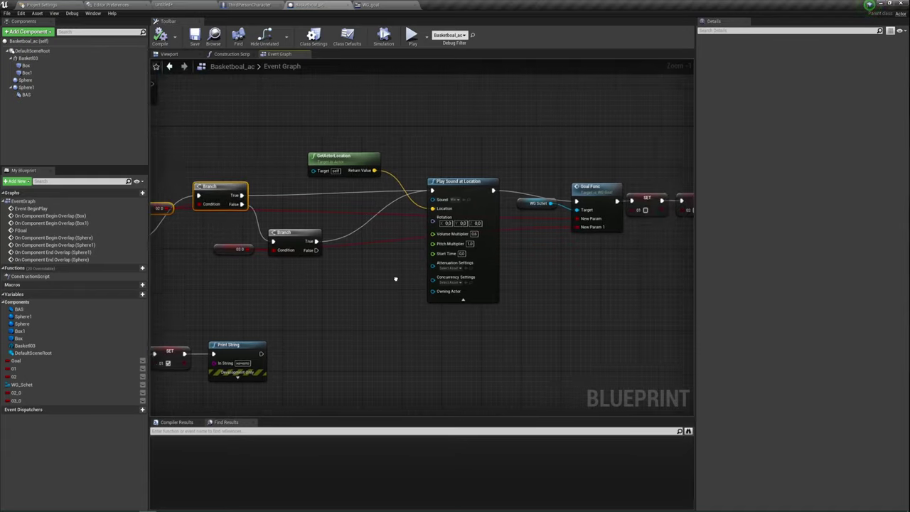
{"action": "left_click_drag", "start_coordinate": [324, 219], "coordinate": [399, 169]}
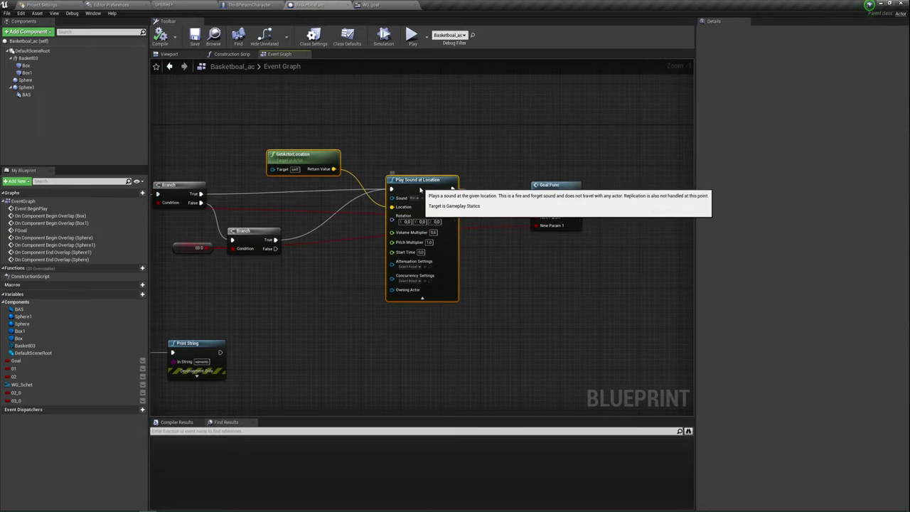
{"action": "mouse_move", "coordinate": [418, 189]}
{"action": "left_mouse_down"}
{"action": "mouse_move", "coordinate": [387, 205]}
{"action": "mouse_move", "coordinate": [389, 197]}
{"action": "left_mouse_up"}
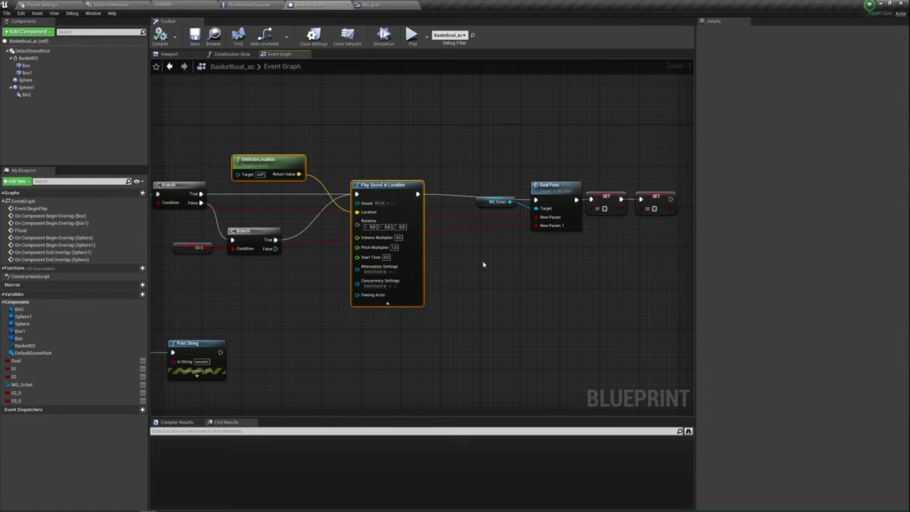
{"action": "right_click_drag", "start_coordinate": [485, 265], "coordinate": [418, 253]}
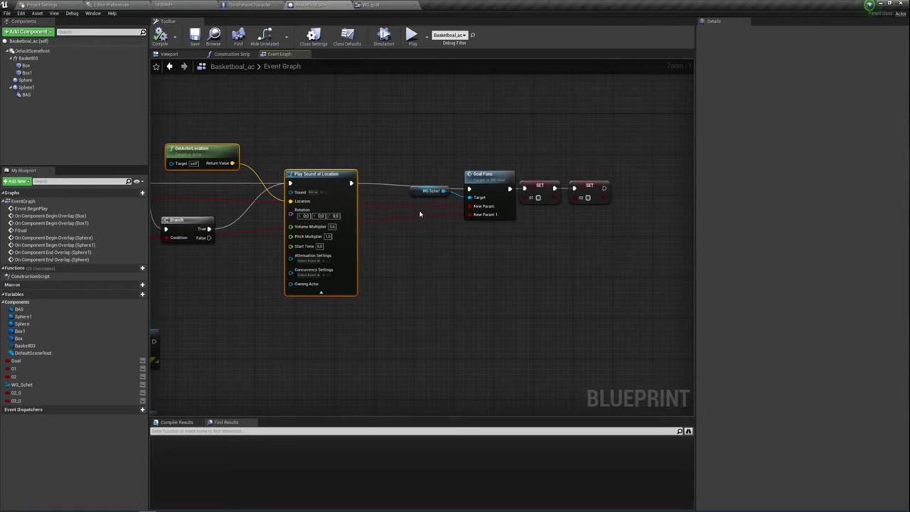
Reposition the WG Schet and Goal Func nodes after the sound node.
{"action": "mouse_move", "coordinate": [420, 214]}
{"action": "left_mouse_down"}
{"action": "mouse_move", "coordinate": [477, 151]}
{"action": "mouse_move", "coordinate": [475, 181]}
{"action": "mouse_move", "coordinate": [474, 160]}
{"action": "left_mouse_up"}
{"action": "right_click_drag", "start_coordinate": [470, 231], "coordinate": [463, 279]}
{"action": "scroll", "coordinate": [458, 264], "scroll_direction": "up", "scroll_amount": 1}
{"action": "left_click_drag", "start_coordinate": [453, 299], "coordinate": [393, 195]}
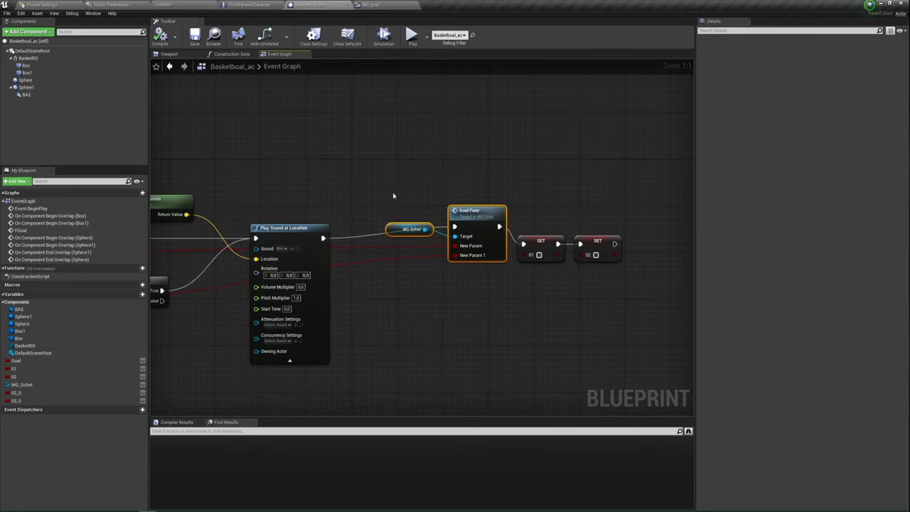
{"action": "scroll", "coordinate": [349, 156], "scroll_direction": "down", "scroll_amount": 1}
{"action": "scroll", "coordinate": [365, 206], "scroll_direction": "down", "scroll_amount": 1}
{"action": "right_click_drag", "start_coordinate": [365, 206], "coordinate": [392, 250]}
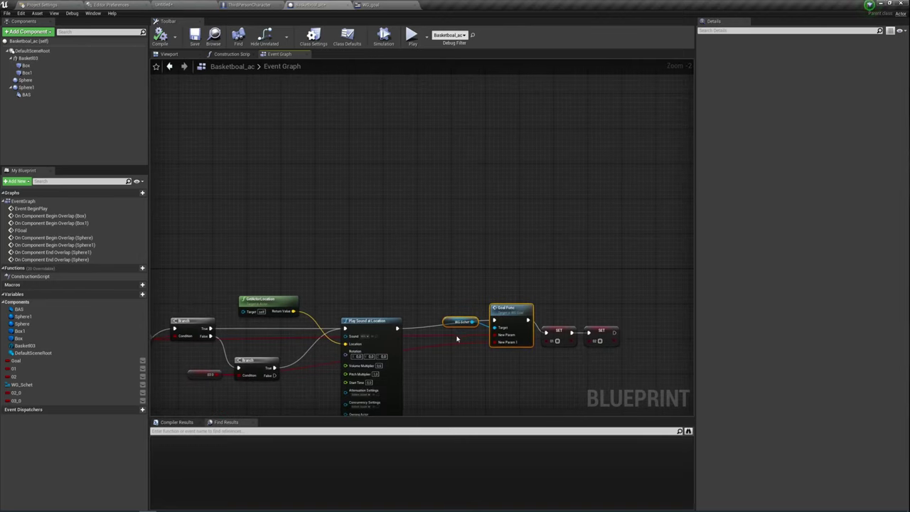
{"action": "scroll", "coordinate": [459, 337], "scroll_direction": "up", "scroll_amount": 2}
{"action": "left_click_drag", "start_coordinate": [442, 279], "coordinate": [475, 315]}
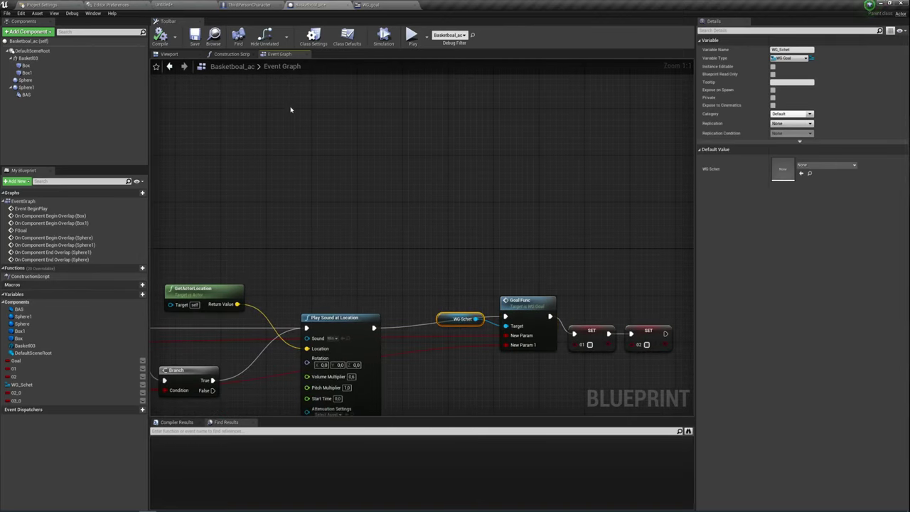
Check the SET node storing WG Schet and its getter, then select the Goal Func node.
{"action": "mouse_move", "coordinate": [295, 112]}
{"action": "right_mouse_down"}
{"action": "mouse_move", "coordinate": [428, 304]}
{"action": "mouse_move", "coordinate": [402, 164]}
{"action": "right_mouse_up"}
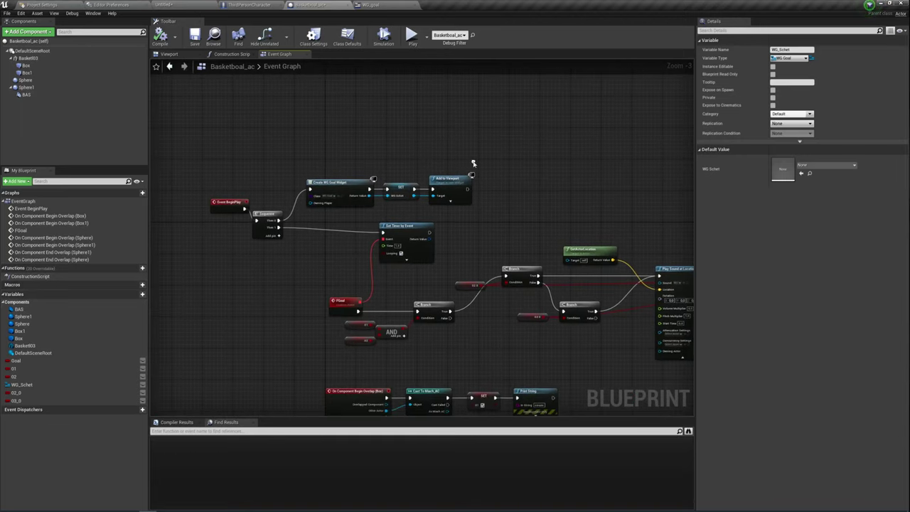
{"action": "left_click_drag", "start_coordinate": [399, 169], "coordinate": [419, 262]}
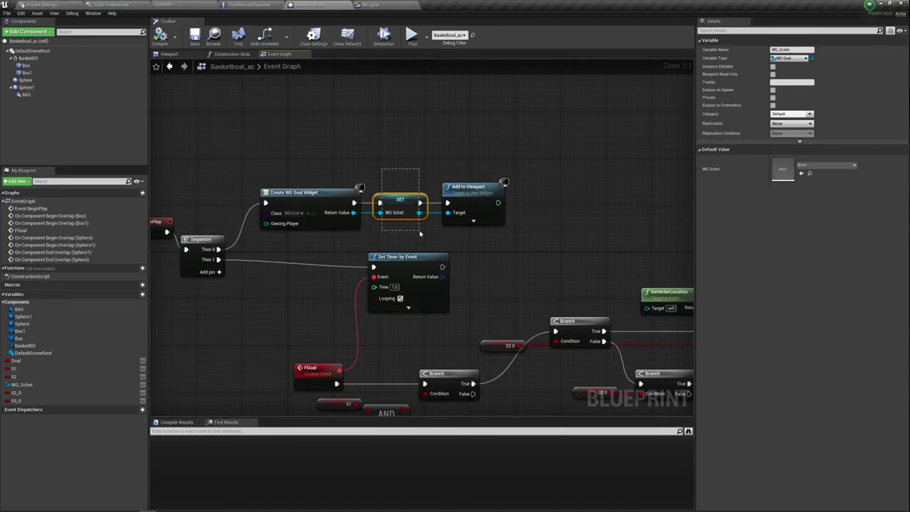
{"action": "scroll", "coordinate": [590, 260], "scroll_direction": "down", "scroll_amount": 3}
{"action": "right_click_drag", "start_coordinate": [584, 266], "coordinate": [427, 234]}
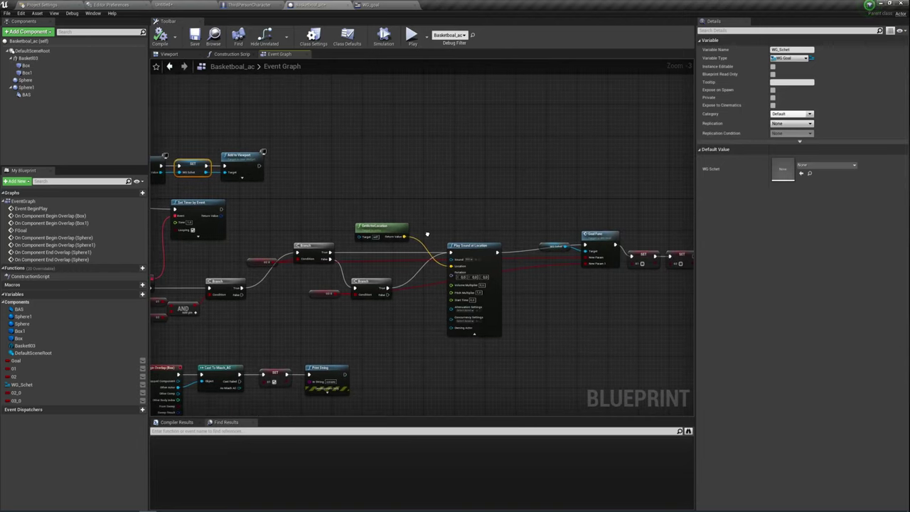
{"action": "right_click_drag", "start_coordinate": [580, 270], "coordinate": [486, 248]}
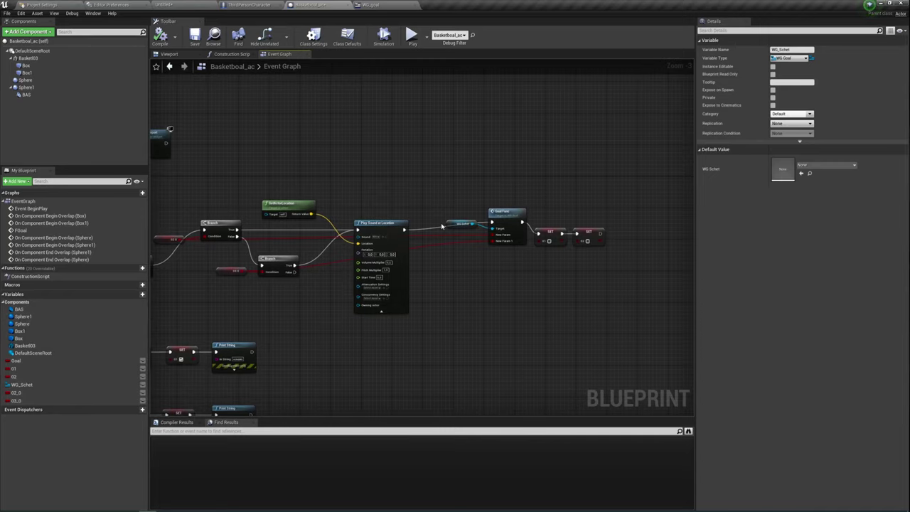
{"action": "scroll", "coordinate": [442, 227], "scroll_direction": "up", "scroll_amount": 3}
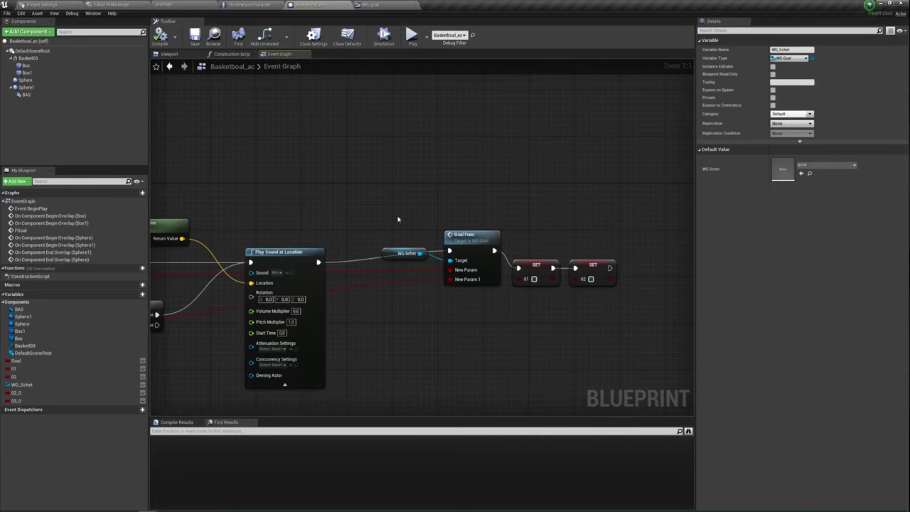
{"action": "left_click", "coordinate": [402, 253]}
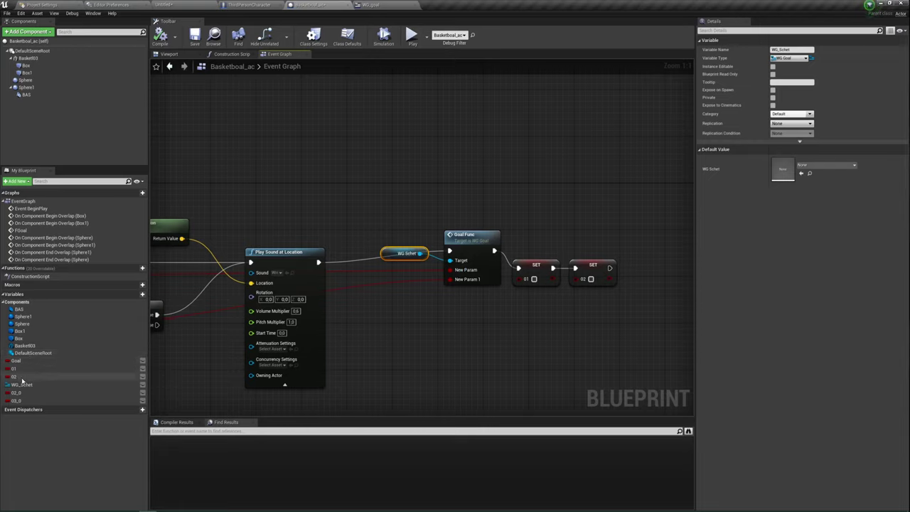
{"action": "left_click_drag", "start_coordinate": [22, 384], "coordinate": [366, 235]}
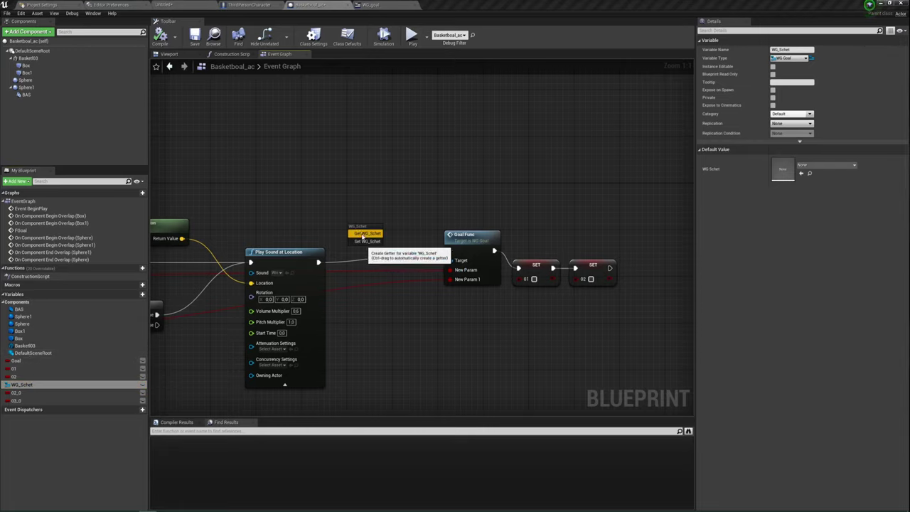
{"action": "left_click", "coordinate": [398, 201]}
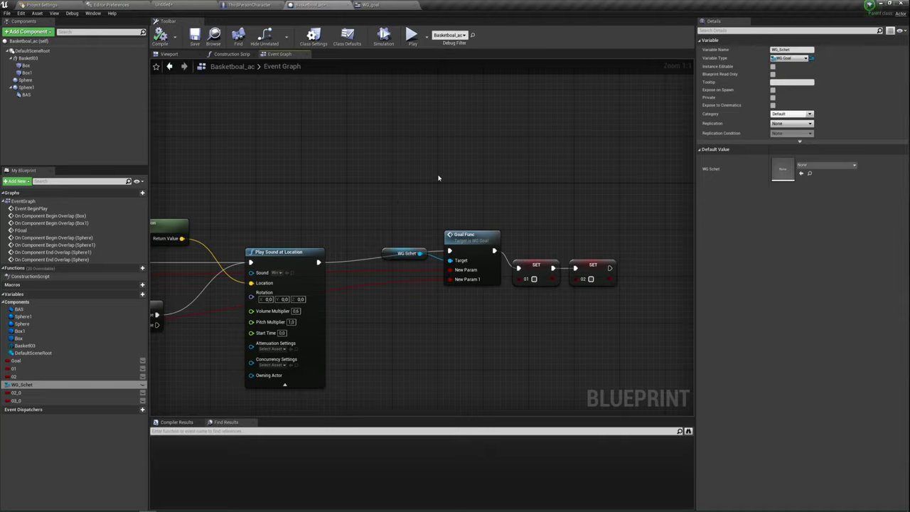
{"action": "left_click_drag", "start_coordinate": [438, 178], "coordinate": [474, 317]}
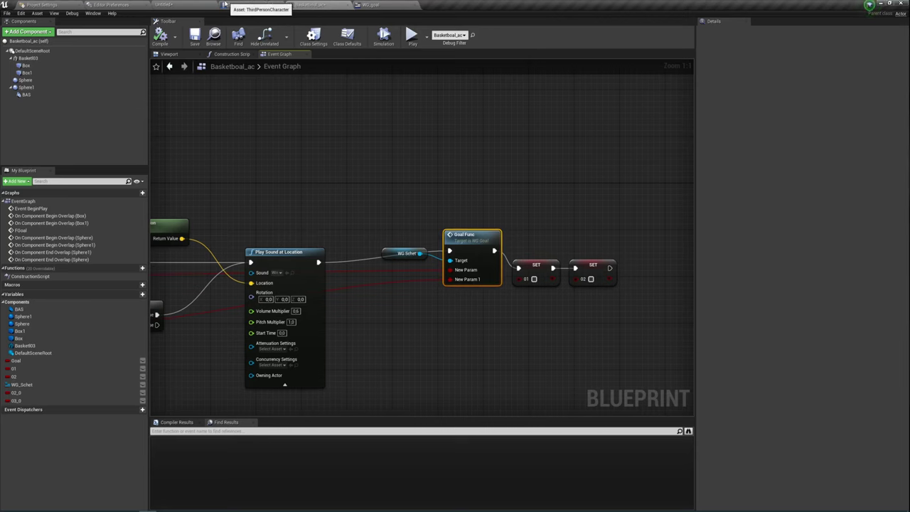
Check the 00 score text block in WG_goal's Designer, then return to the Goal Func graph.
{"action": "left_click", "coordinate": [369, 5]}
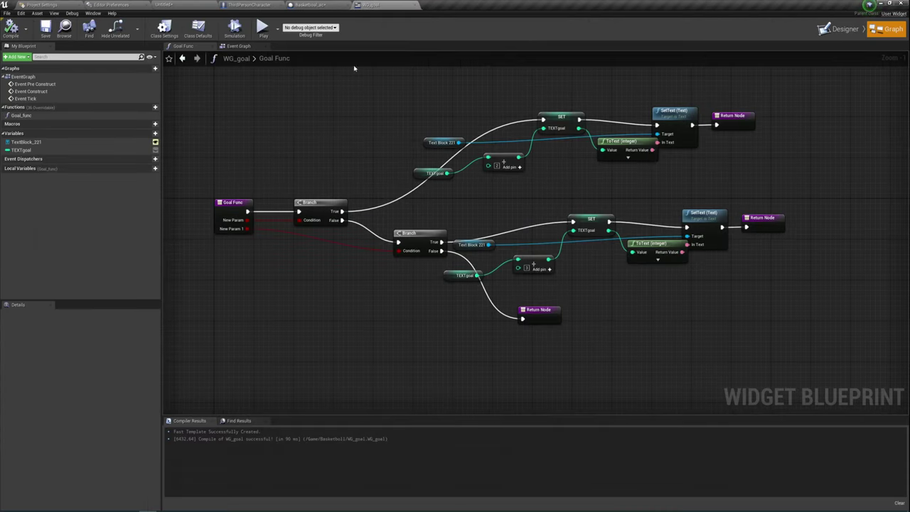
{"action": "left_click", "coordinate": [845, 29]}
{"action": "scroll", "coordinate": [542, 175], "scroll_direction": "down", "scroll_amount": 1}
{"action": "left_click", "coordinate": [621, 129]}
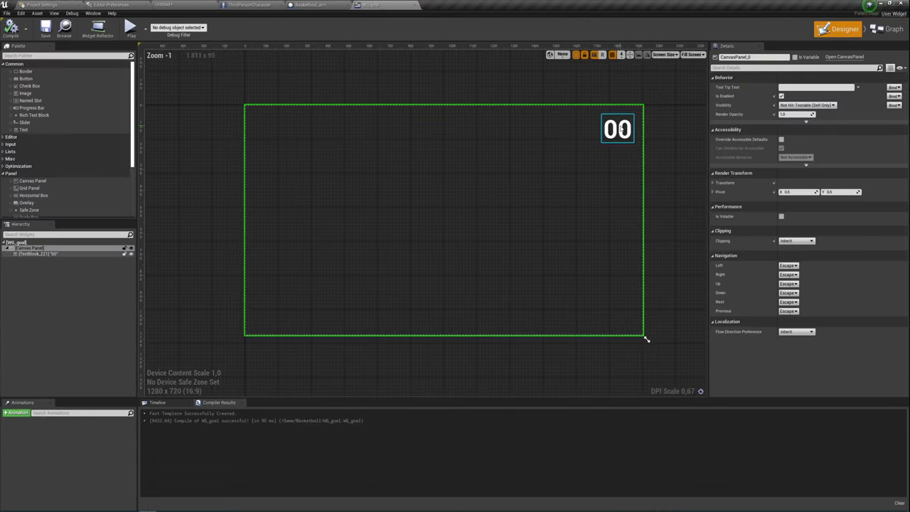
{"action": "left_click", "coordinate": [622, 129]}
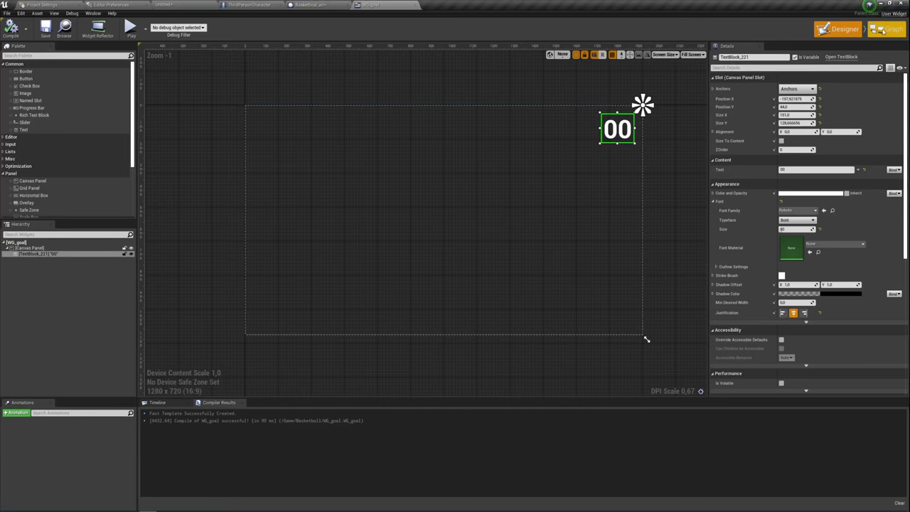
{"action": "left_click", "coordinate": [889, 29]}
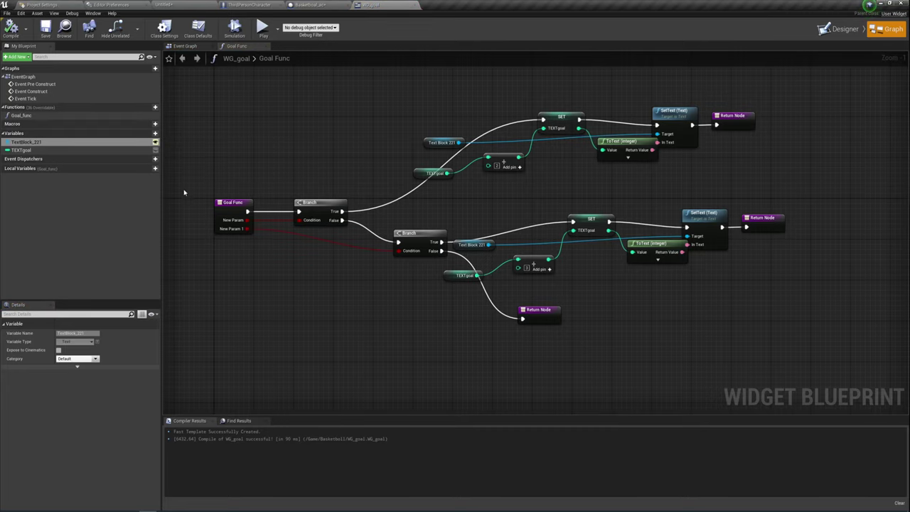
{"action": "right_click_drag", "start_coordinate": [184, 192], "coordinate": [229, 187]}
{"action": "left_click", "coordinate": [21, 150]}
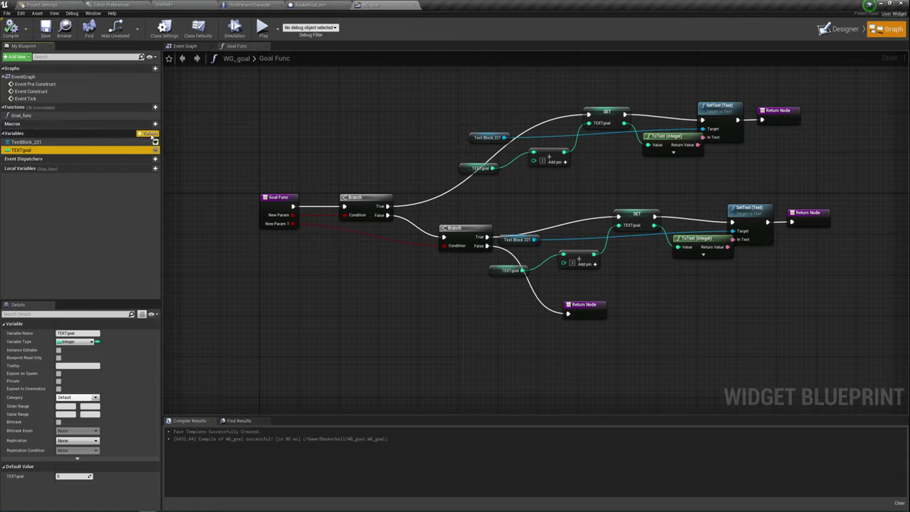
{"action": "double_click", "coordinate": [28, 151]}
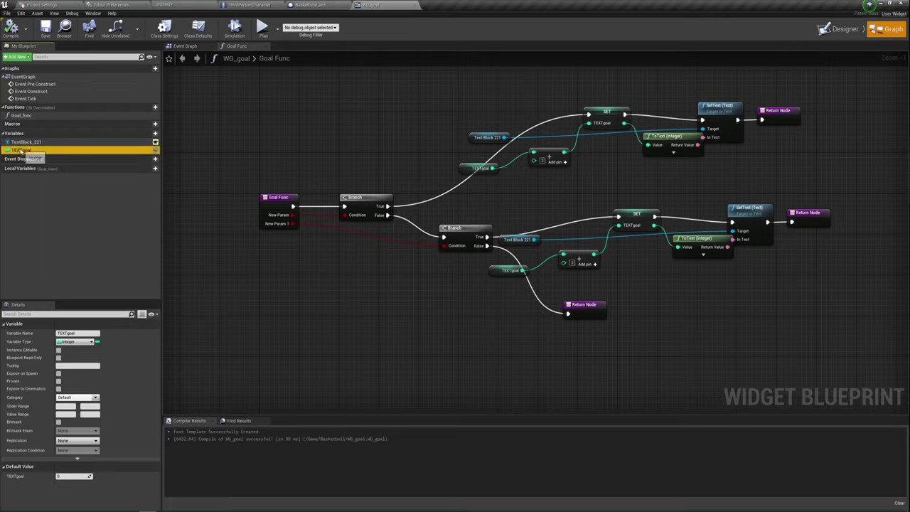
{"action": "key", "text": "Return"}
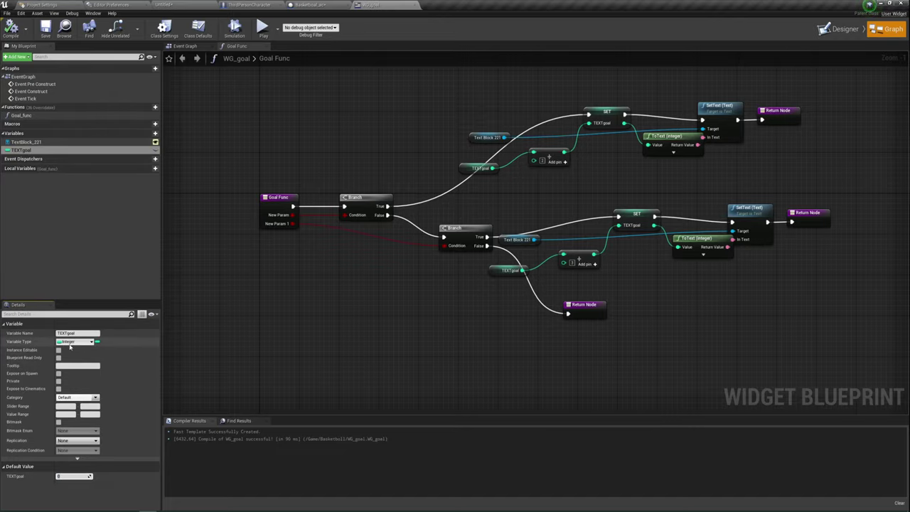
{"action": "scroll", "coordinate": [319, 280], "scroll_direction": "up", "scroll_amount": 1}
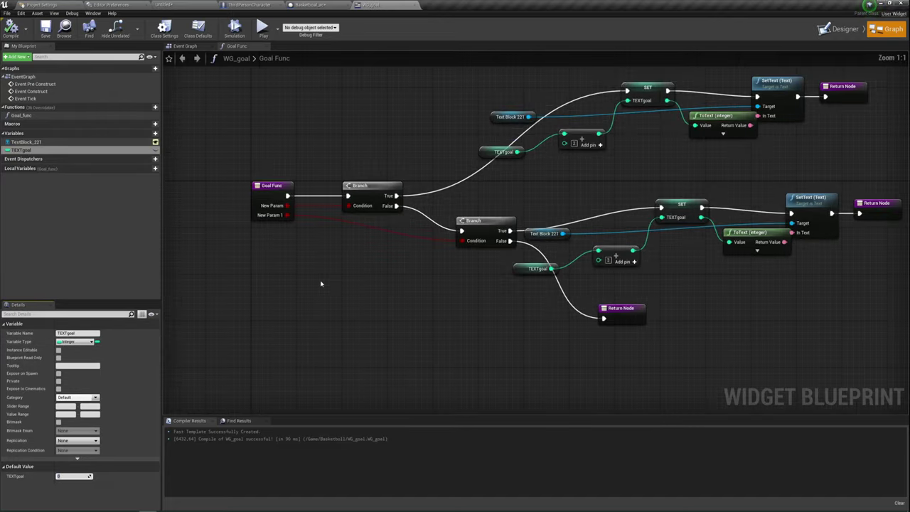
{"action": "scroll", "coordinate": [331, 303], "scroll_direction": "down", "scroll_amount": 1}
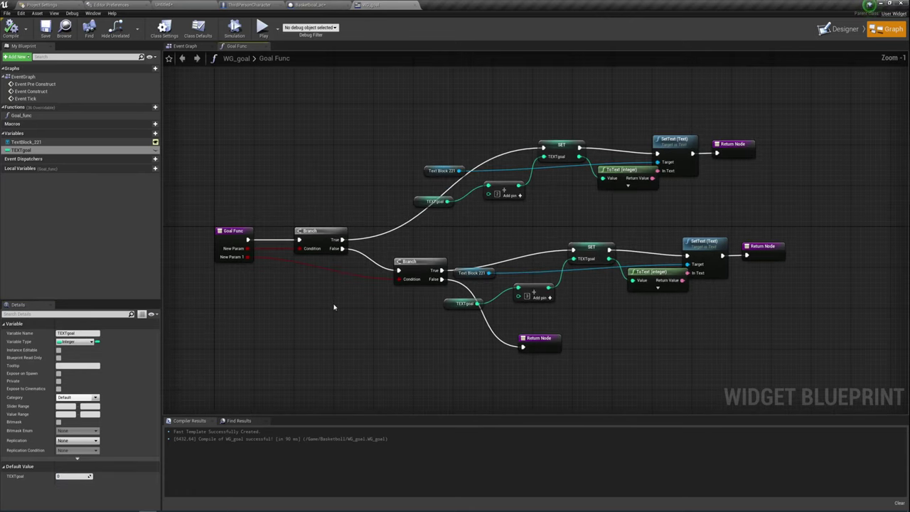
{"action": "right_click_drag", "start_coordinate": [332, 303], "coordinate": [345, 284]}
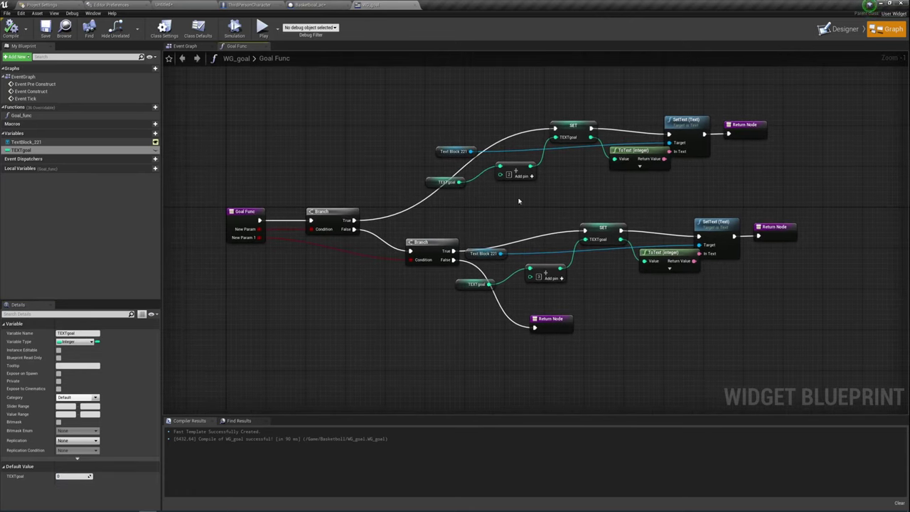
{"action": "right_click_drag", "start_coordinate": [519, 201], "coordinate": [508, 192]}
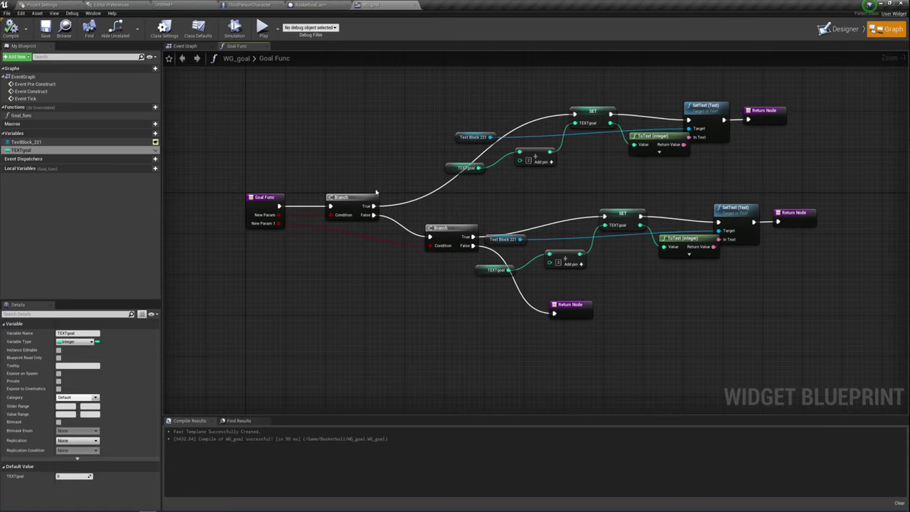
{"action": "right_click_drag", "start_coordinate": [259, 149], "coordinate": [331, 147]}
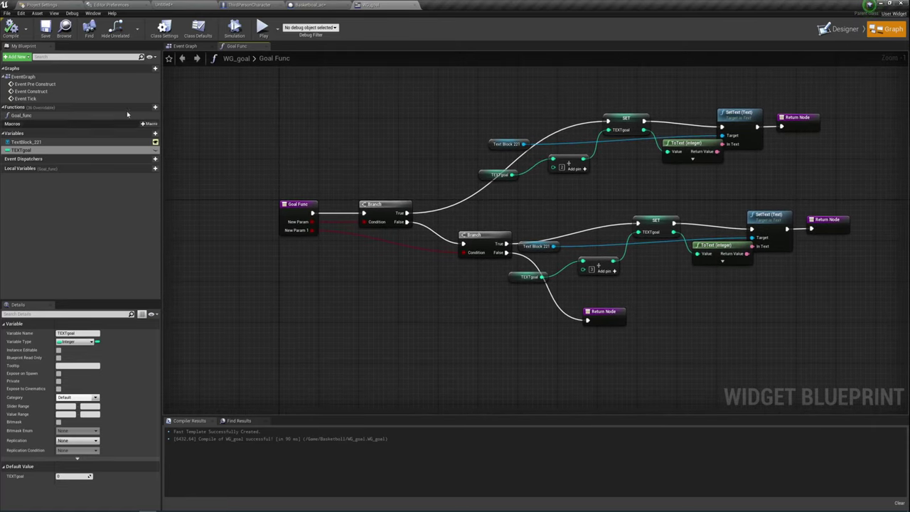
{"action": "mouse_move", "coordinate": [150, 108]}
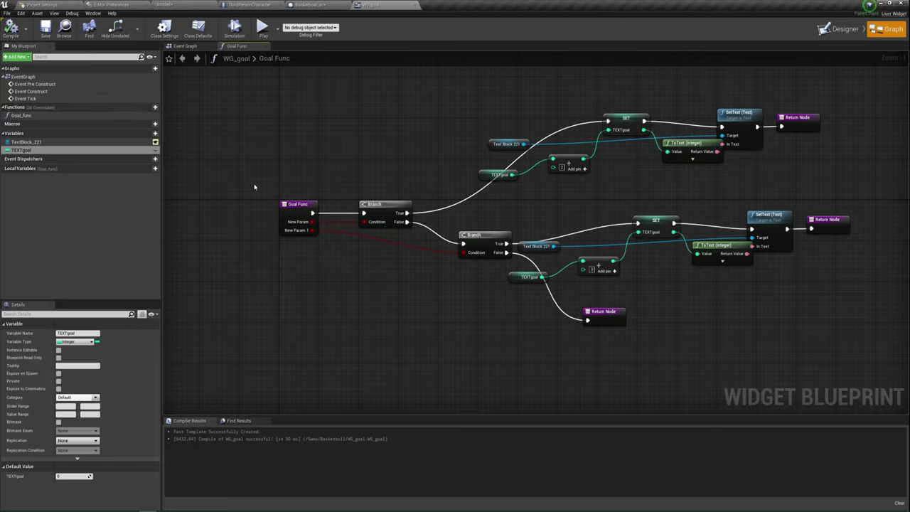
On the Goal Func entry node, rename input NewParam to 02b and NewParam1 to 03b.
{"action": "left_click", "coordinate": [303, 210]}
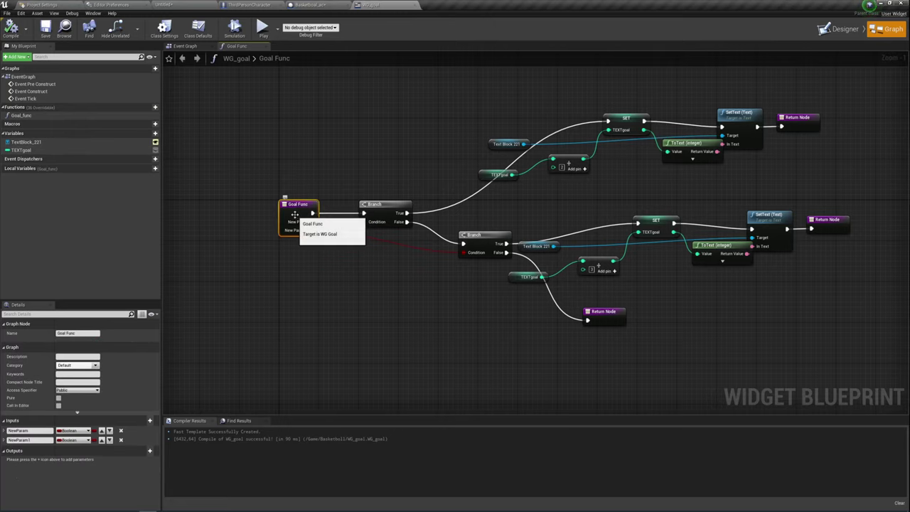
{"action": "right_click_drag", "start_coordinate": [310, 259], "coordinate": [339, 240]}
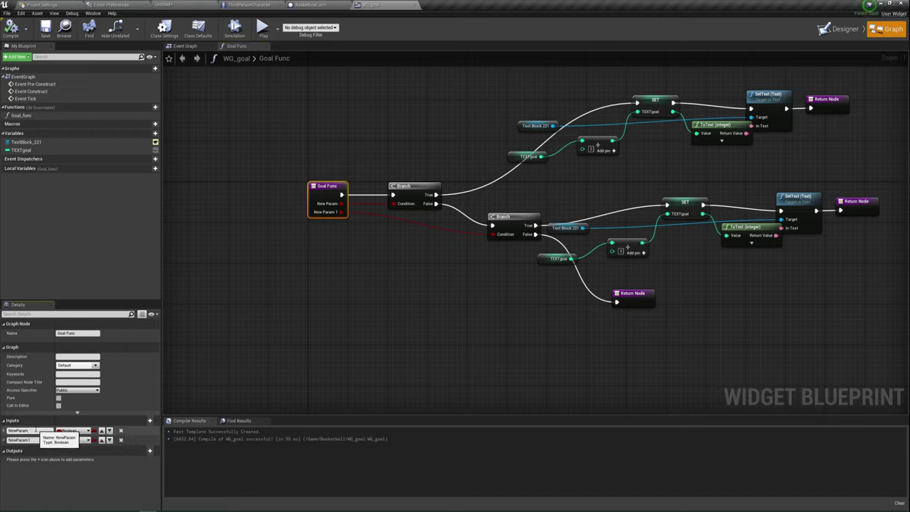
{"action": "left_click", "coordinate": [29, 431]}
{"action": "key", "text": "BackSpace"}
{"action": "type", "text": "b2b"}
{"action": "key", "text": "Return"}
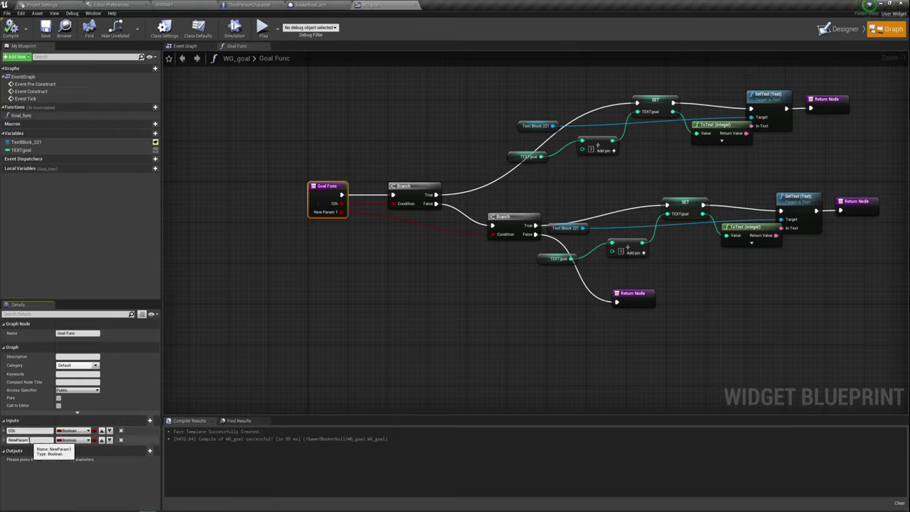
{"action": "left_click", "coordinate": [10, 441]}
{"action": "type", "text": "03b"}
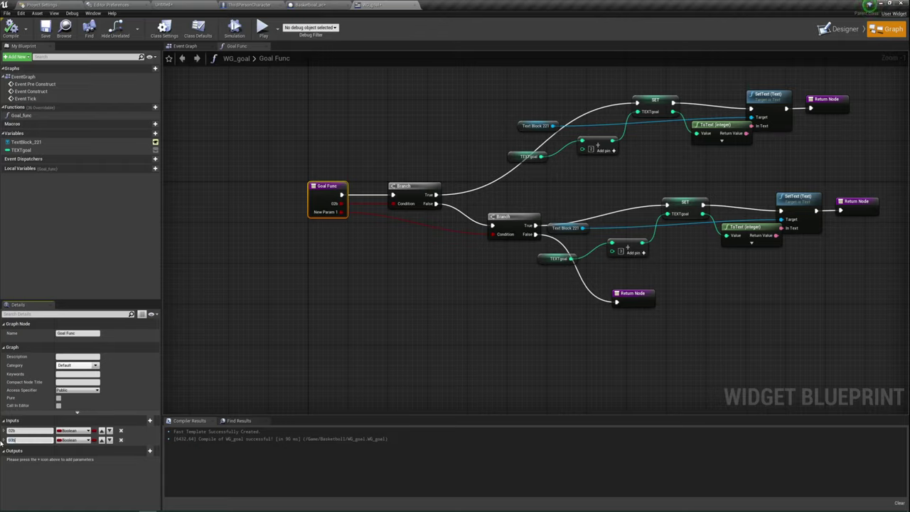
{"action": "key", "text": "Return"}
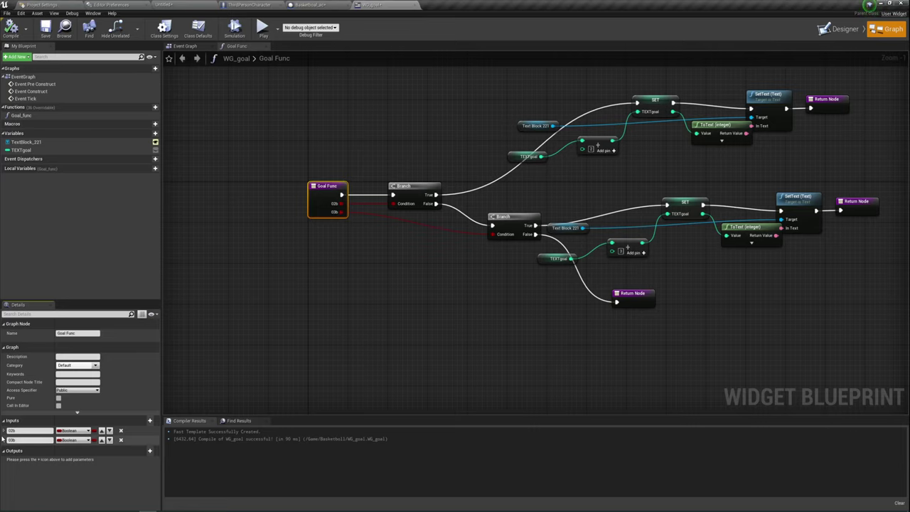
{"action": "right_click_drag", "start_coordinate": [268, 267], "coordinate": [178, 289]}
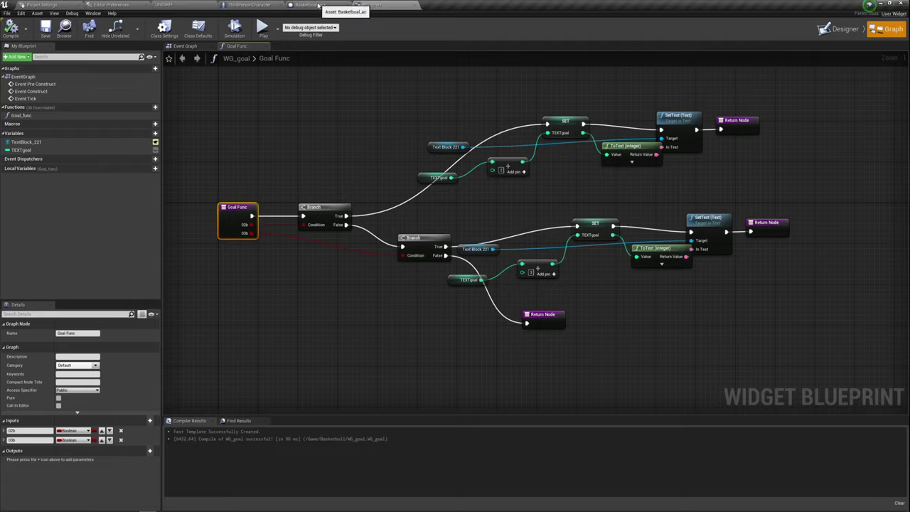
{"action": "left_click", "coordinate": [313, 5]}
Insert a reroute point on the first Goal Func input wire and lift it above the nodes.
{"action": "mouse_move", "coordinate": [349, 203]}
{"action": "right_mouse_down"}
{"action": "mouse_move", "coordinate": [439, 132]}
{"action": "mouse_move", "coordinate": [466, 149]}
{"action": "right_mouse_up"}
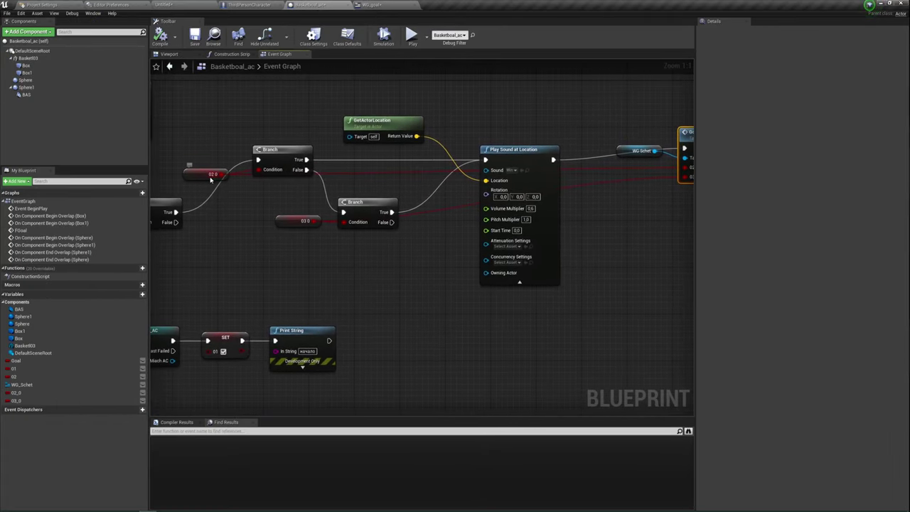
{"action": "right_click", "coordinate": [361, 175]}
{"action": "left_click", "coordinate": [374, 182]}
{"action": "left_click_drag", "start_coordinate": [365, 177], "coordinate": [261, 105]}
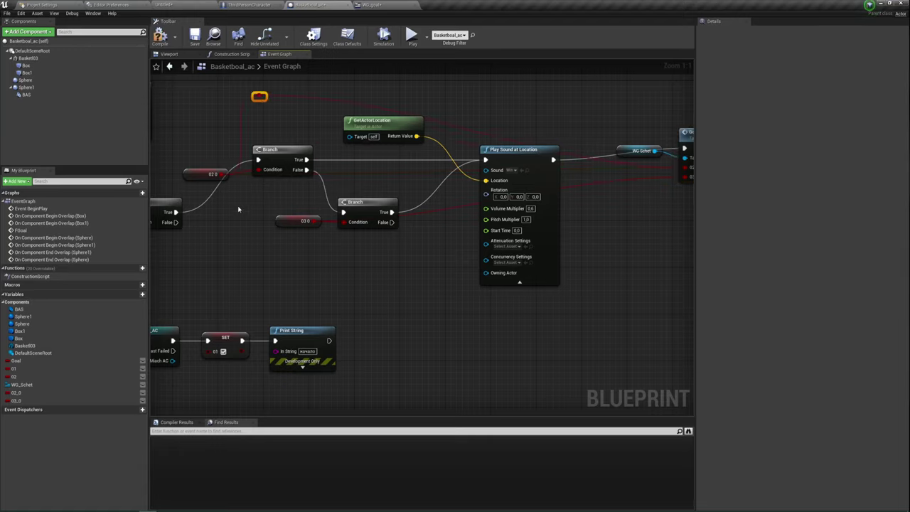
{"action": "right_click_drag", "start_coordinate": [239, 209], "coordinate": [198, 232]}
{"action": "left_click", "coordinate": [239, 183]}
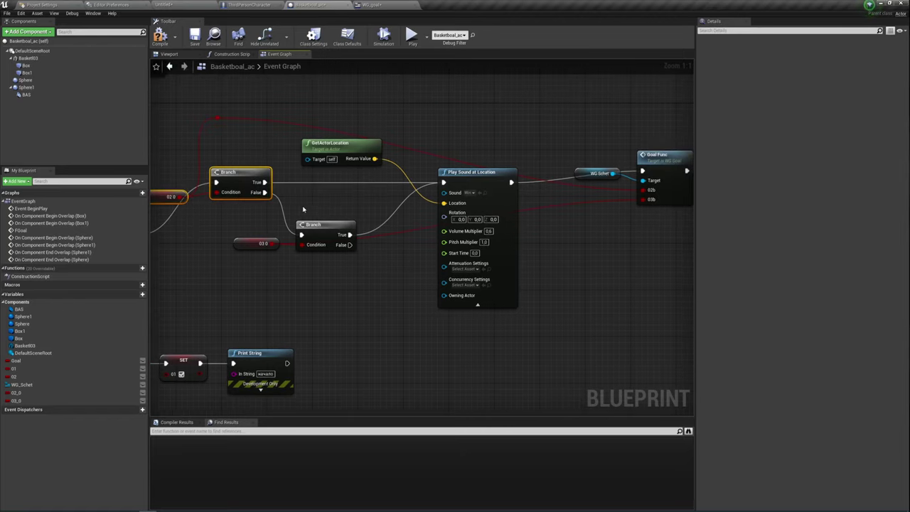
Add a reroute point on the 03b wire and move it below Play Sound.
{"action": "right_click_drag", "start_coordinate": [303, 210], "coordinate": [249, 220]}
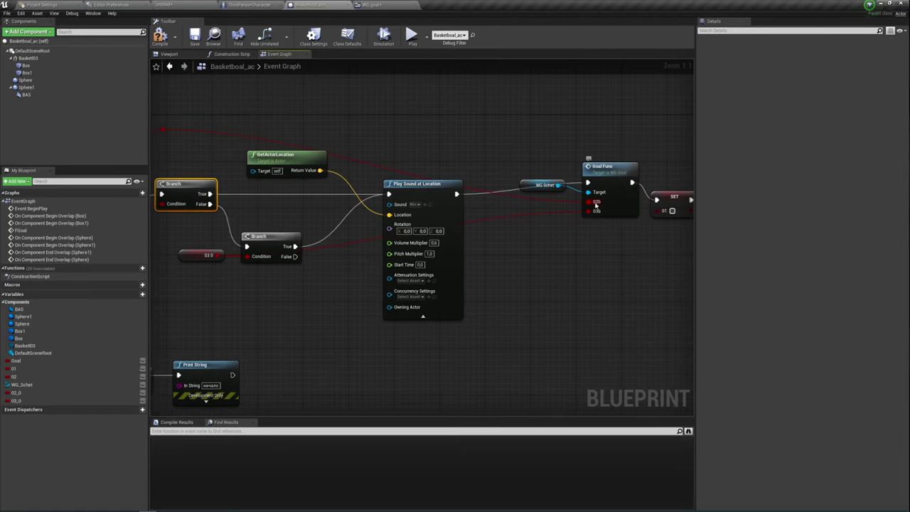
{"action": "right_click_drag", "start_coordinate": [391, 246], "coordinate": [473, 190]}
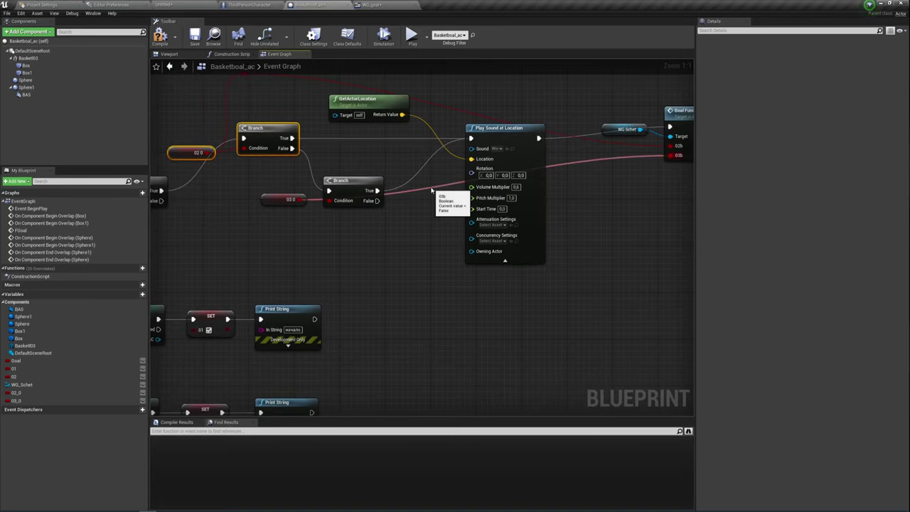
{"action": "double_click", "coordinate": [431, 190]}
{"action": "left_click_drag", "start_coordinate": [434, 188], "coordinate": [512, 291]}
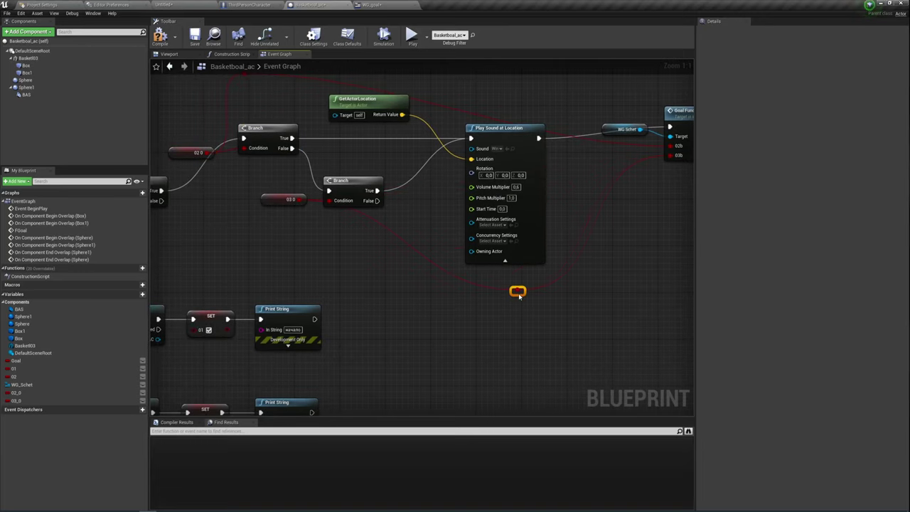
Add another reroute point on the red wire and position it above the nodes.
{"action": "right_click_drag", "start_coordinate": [626, 203], "coordinate": [562, 205]}
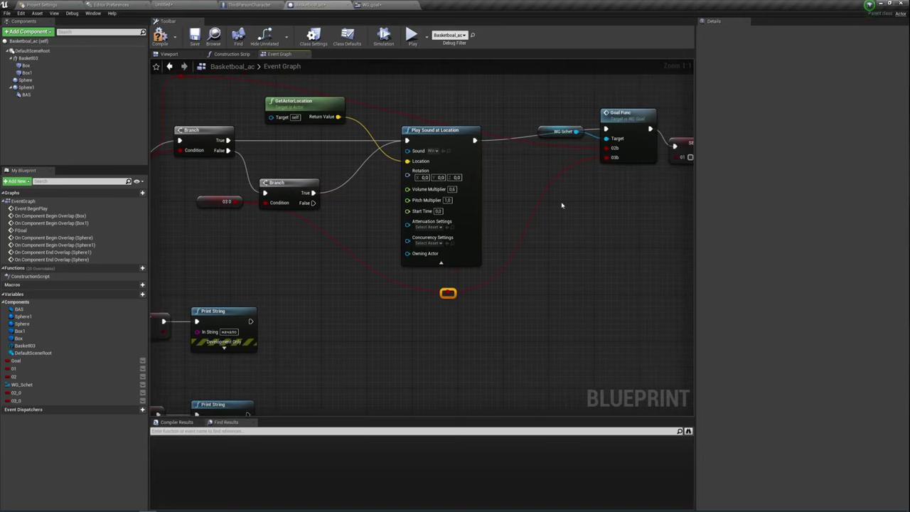
{"action": "mouse_move", "coordinate": [373, 226]}
{"action": "right_mouse_down"}
{"action": "mouse_move", "coordinate": [361, 248]}
{"action": "mouse_move", "coordinate": [386, 230]}
{"action": "right_mouse_up"}
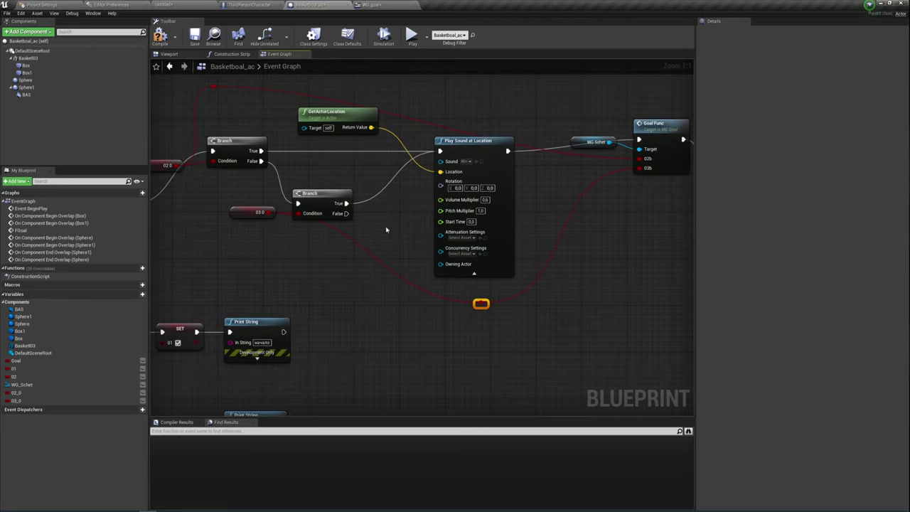
{"action": "right_click_drag", "start_coordinate": [224, 198], "coordinate": [253, 200]}
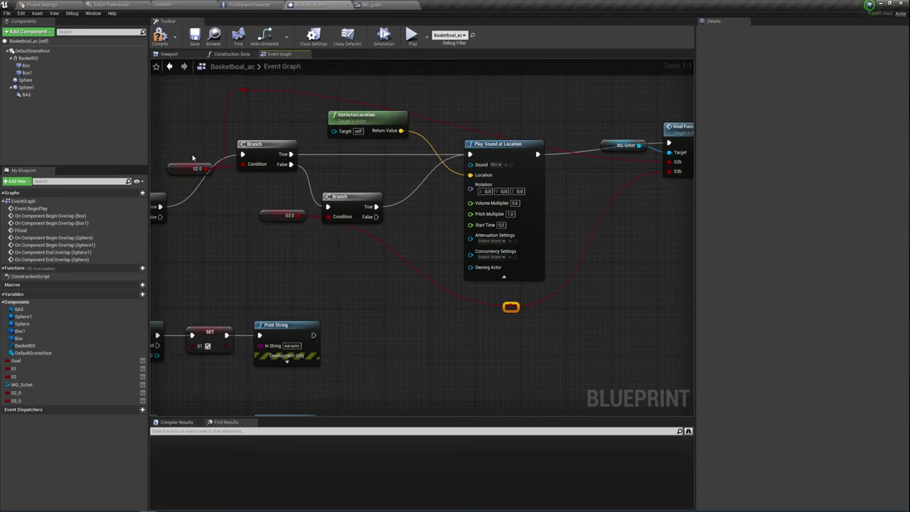
{"action": "scroll", "coordinate": [426, 229], "scroll_direction": "down", "scroll_amount": 1}
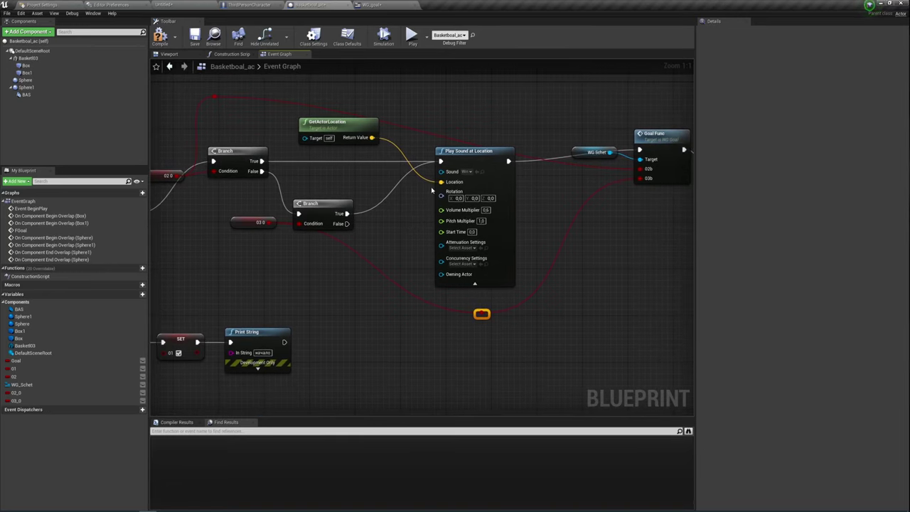
{"action": "mouse_move", "coordinate": [398, 204]}
{"action": "right_mouse_down"}
{"action": "mouse_move", "coordinate": [381, 244]}
{"action": "mouse_move", "coordinate": [360, 262]}
{"action": "right_mouse_up"}
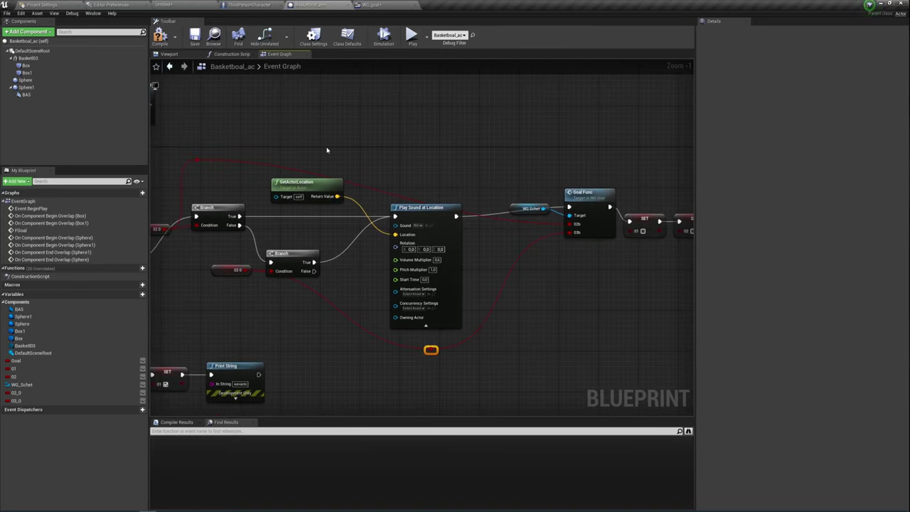
{"action": "right_click_drag", "start_coordinate": [536, 294], "coordinate": [483, 273]}
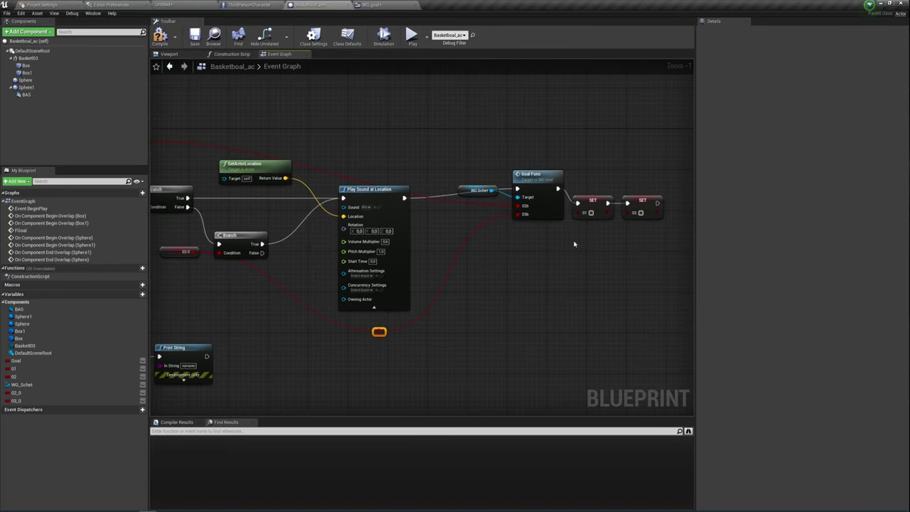
{"action": "scroll", "coordinate": [387, 177], "scroll_direction": "up", "scroll_amount": 1}
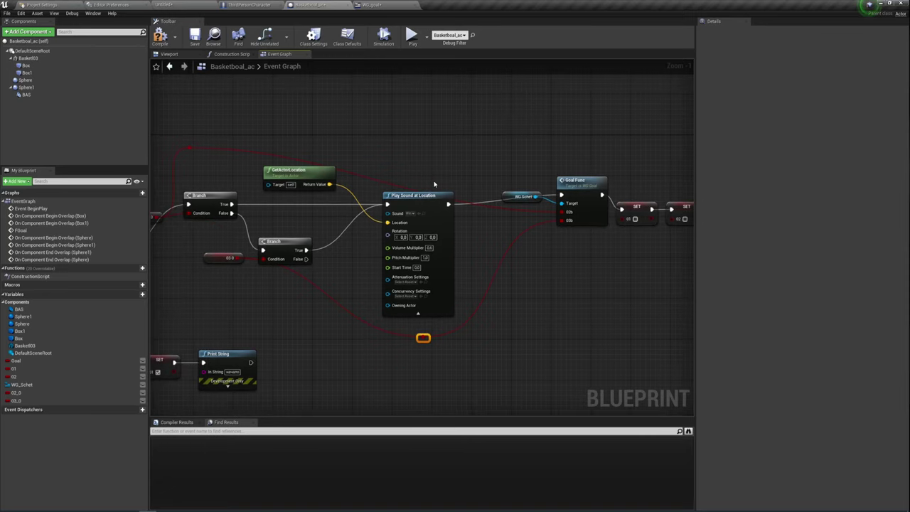
{"action": "double_click", "coordinate": [394, 185]}
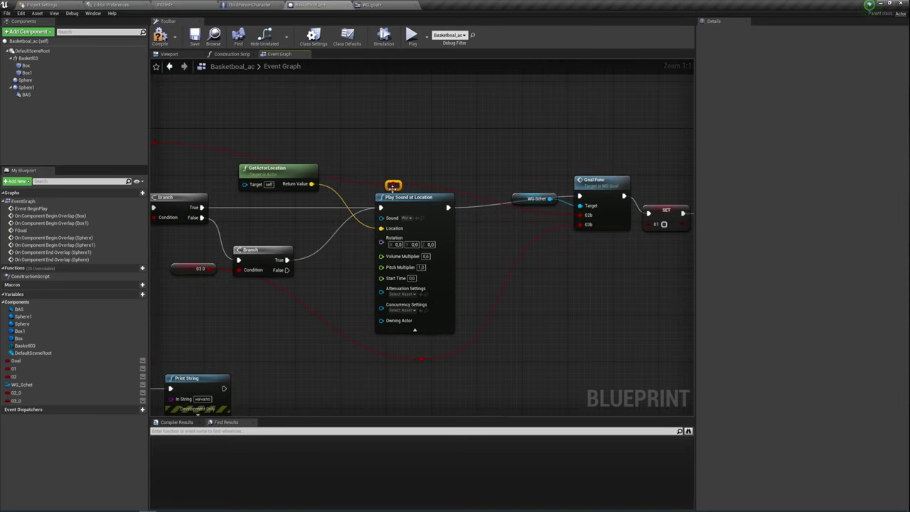
{"action": "mouse_move", "coordinate": [394, 187]}
{"action": "left_mouse_down"}
{"action": "mouse_move", "coordinate": [513, 144]}
{"action": "mouse_move", "coordinate": [495, 162]}
{"action": "left_mouse_up"}
{"action": "right_click_drag", "start_coordinate": [438, 108], "coordinate": [450, 120]}
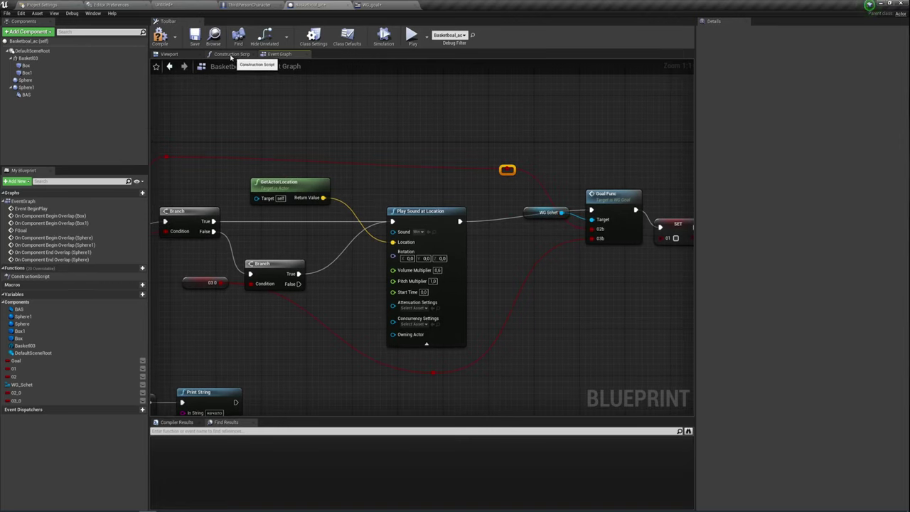
{"action": "left_click", "coordinate": [371, 5]}
Locate and select the upper TEXTgoal getter node in the Goal Func graph.
{"action": "scroll", "coordinate": [448, 197], "scroll_direction": "up", "scroll_amount": 1}
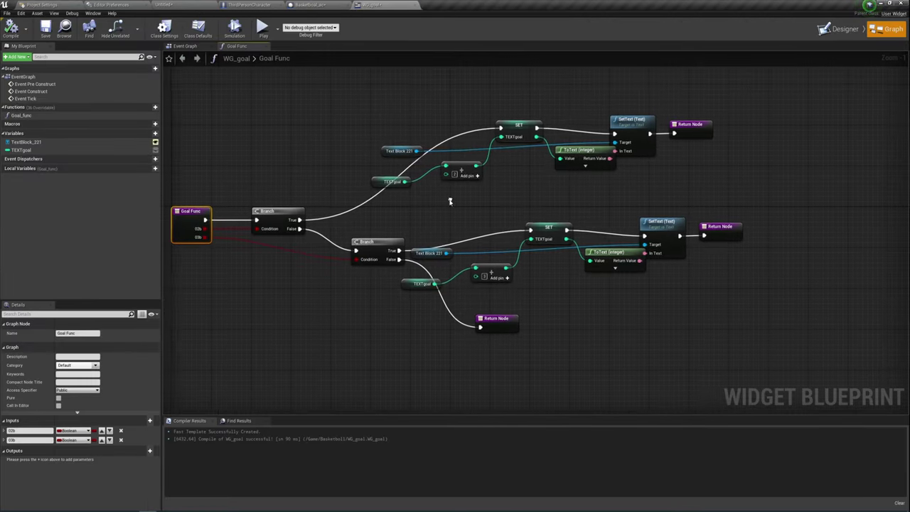
{"action": "right_click_drag", "start_coordinate": [355, 220], "coordinate": [423, 207]}
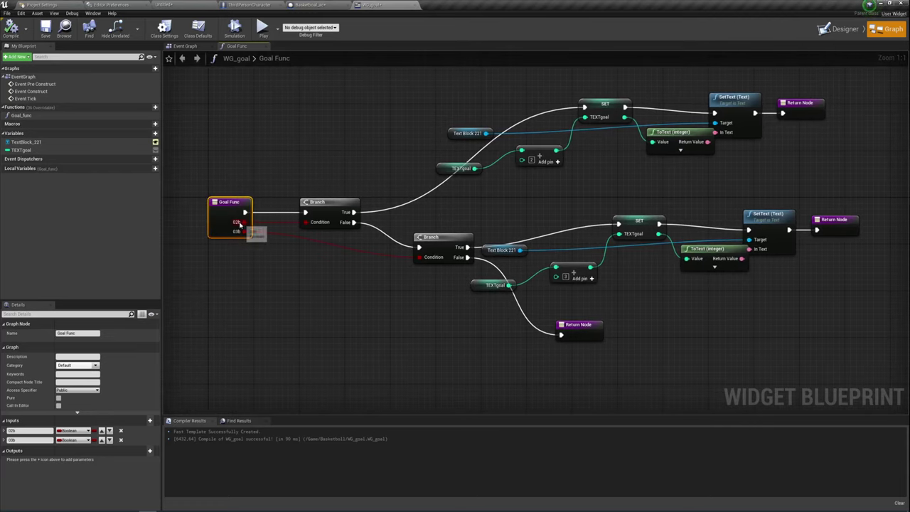
{"action": "right_click_drag", "start_coordinate": [328, 221], "coordinate": [286, 232]}
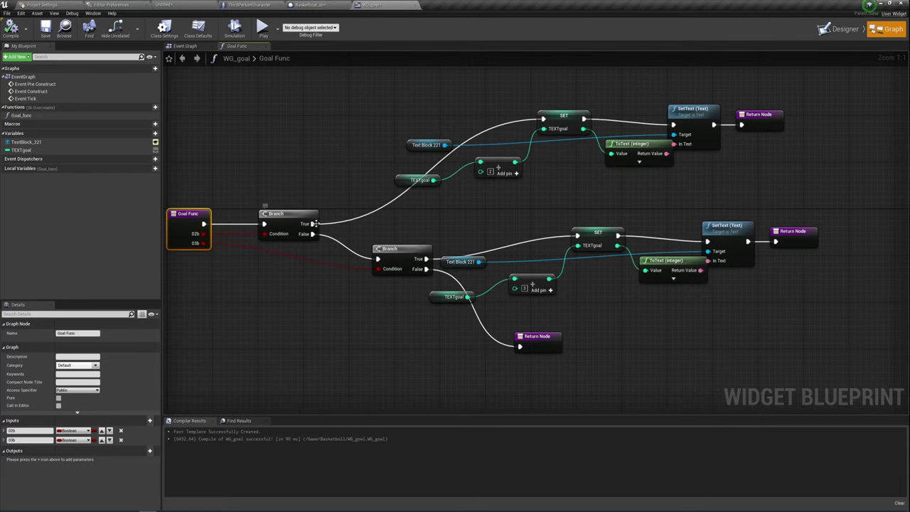
{"action": "right_click_drag", "start_coordinate": [487, 222], "coordinate": [418, 242]}
{"action": "left_click_drag", "start_coordinate": [320, 214], "coordinate": [678, 184]}
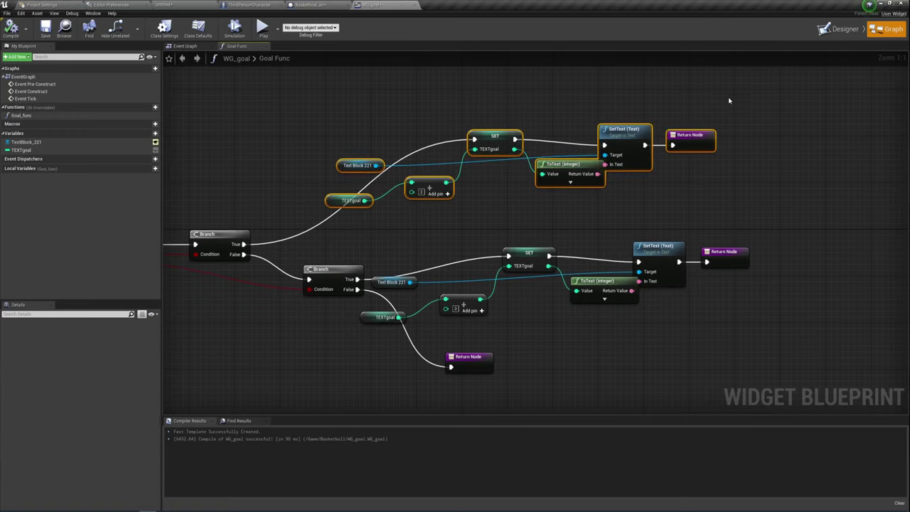
{"action": "right_click_drag", "start_coordinate": [573, 206], "coordinate": [547, 208]}
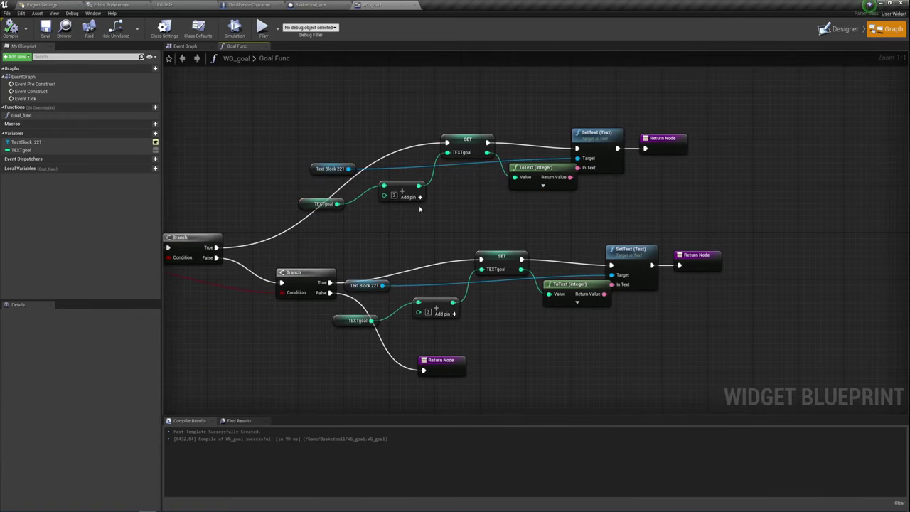
{"action": "left_click_drag", "start_coordinate": [282, 210], "coordinate": [351, 194]}
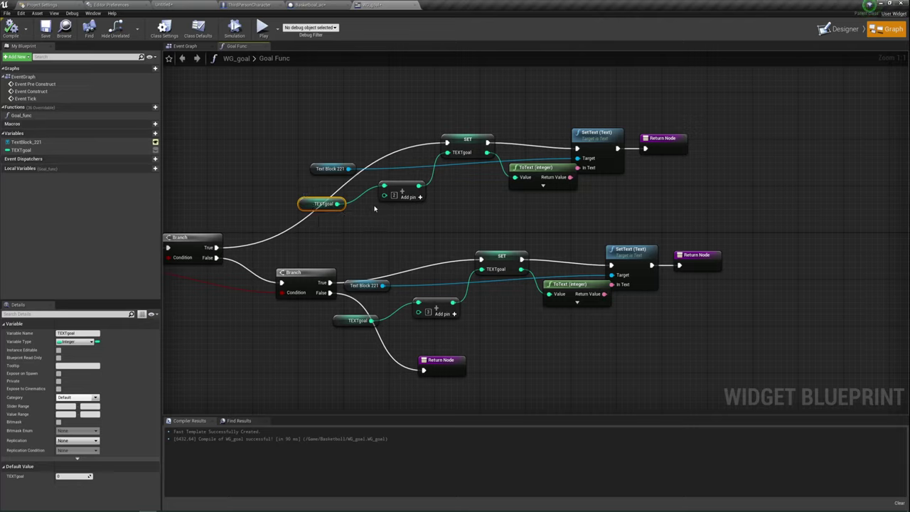
Move the Text Block 221 reference above the upper SET node.
{"action": "left_click", "coordinate": [402, 195]}
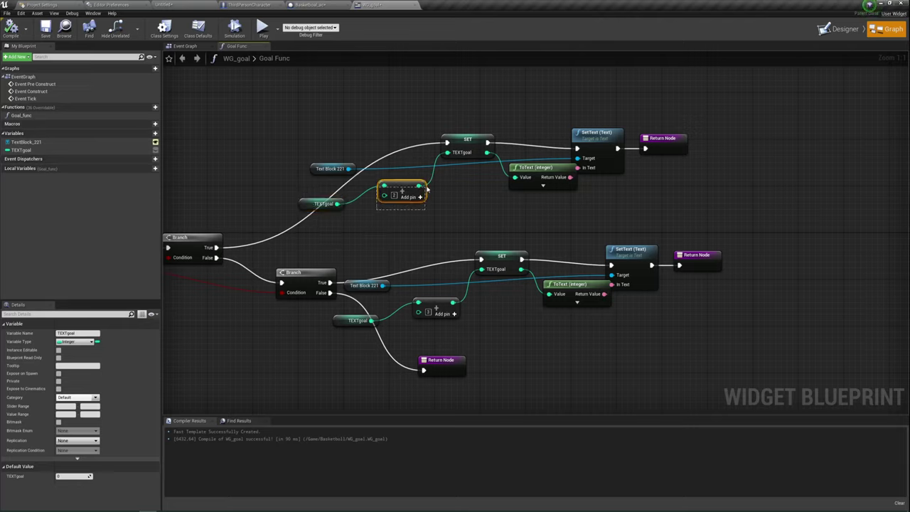
{"action": "right_click_drag", "start_coordinate": [420, 187], "coordinate": [392, 195]}
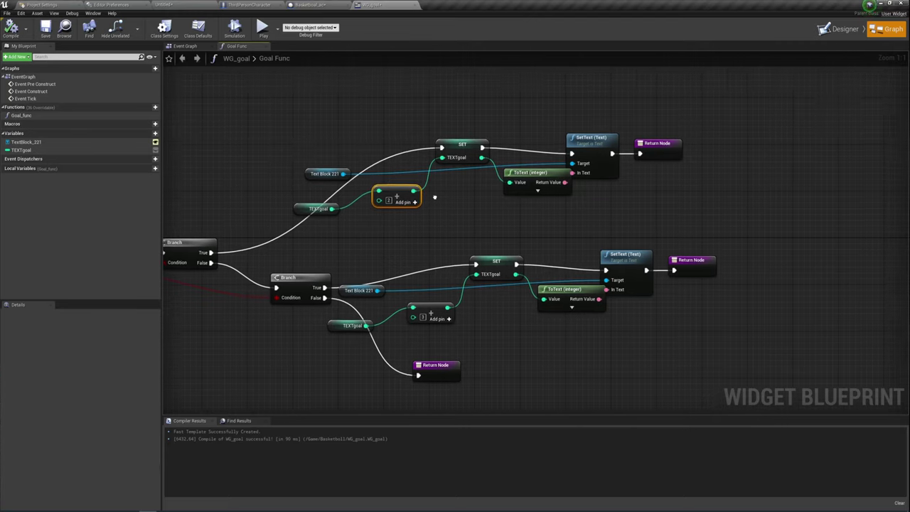
{"action": "left_click_drag", "start_coordinate": [393, 110], "coordinate": [470, 151]}
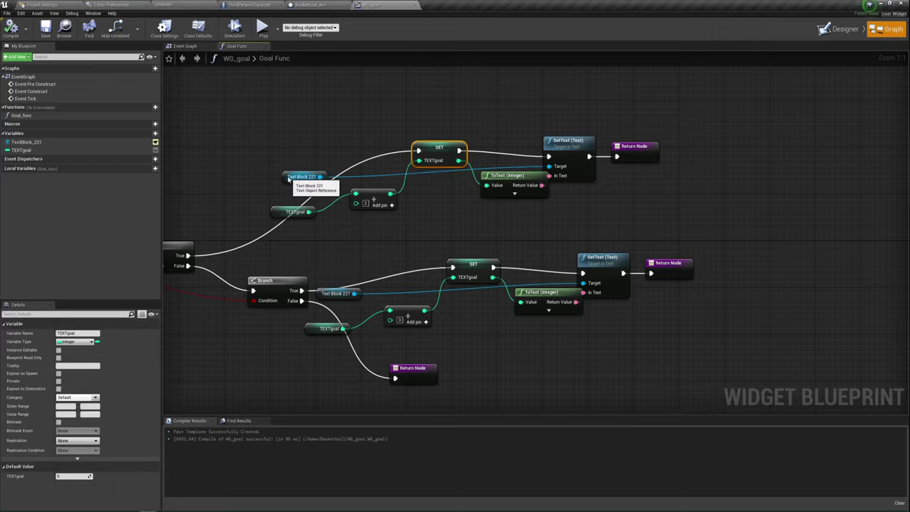
{"action": "left_click_drag", "start_coordinate": [288, 176], "coordinate": [441, 112]}
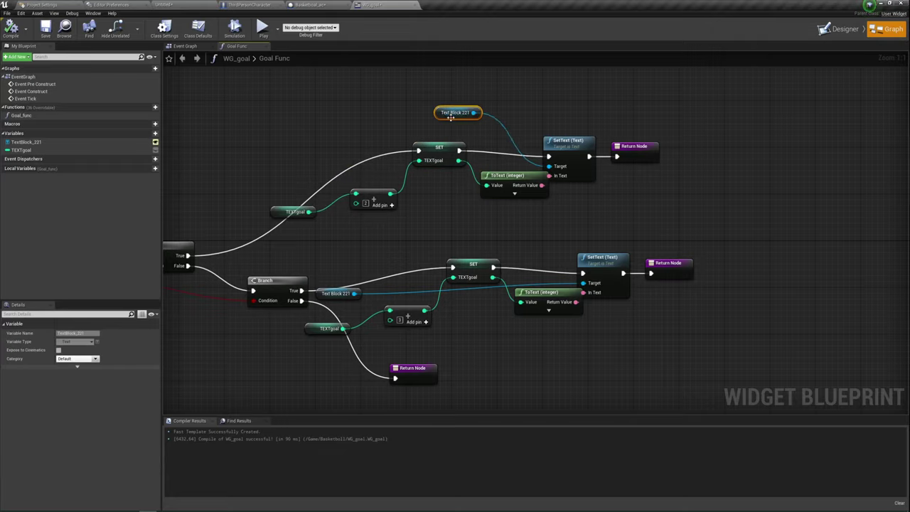
{"action": "mouse_move", "coordinate": [26, 141]}
{"action": "left_mouse_down"}
{"action": "mouse_move", "coordinate": [360, 144]}
{"action": "mouse_move", "coordinate": [435, 126]}
{"action": "left_mouse_up"}
{"action": "left_click", "coordinate": [420, 118]}
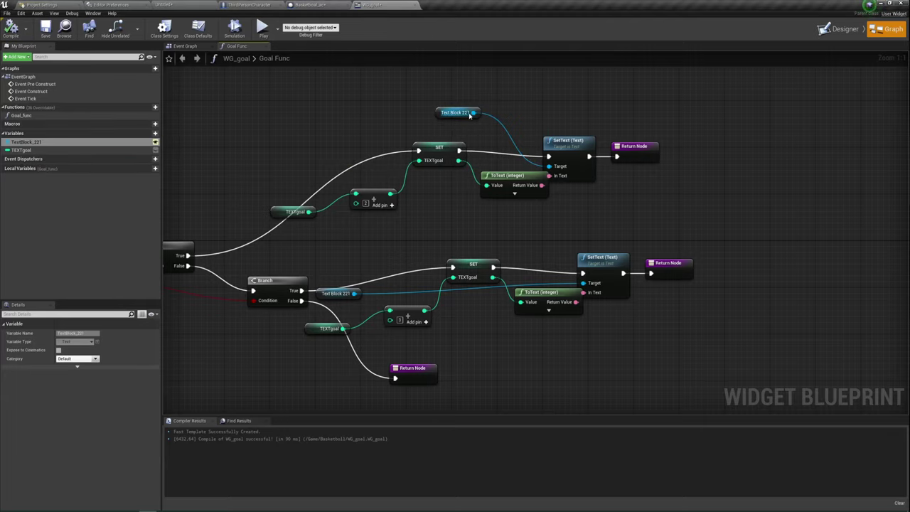
{"action": "left_click_drag", "start_coordinate": [406, 90], "coordinate": [483, 122]}
Check the canvas panel in Designer, then nudge the upper ToText (integer) node slightly left.
{"action": "left_click", "coordinate": [860, 29]}
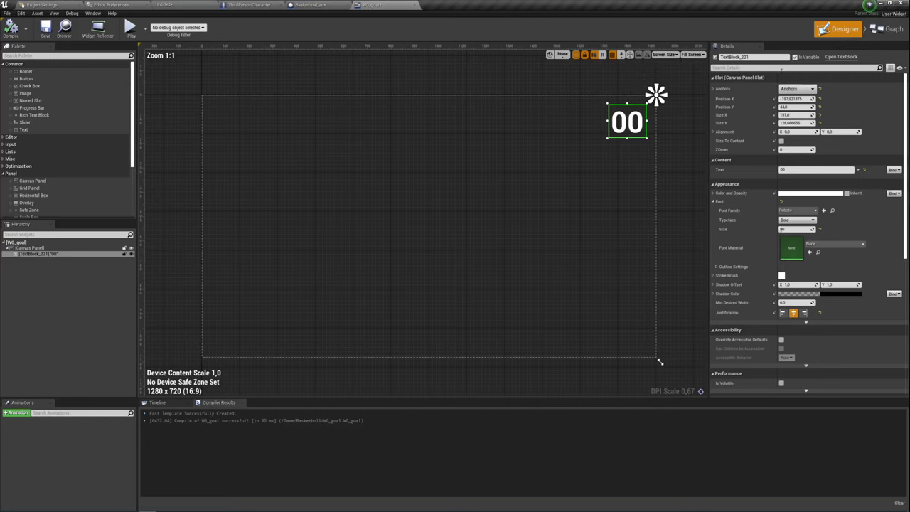
{"action": "left_click", "coordinate": [656, 360]}
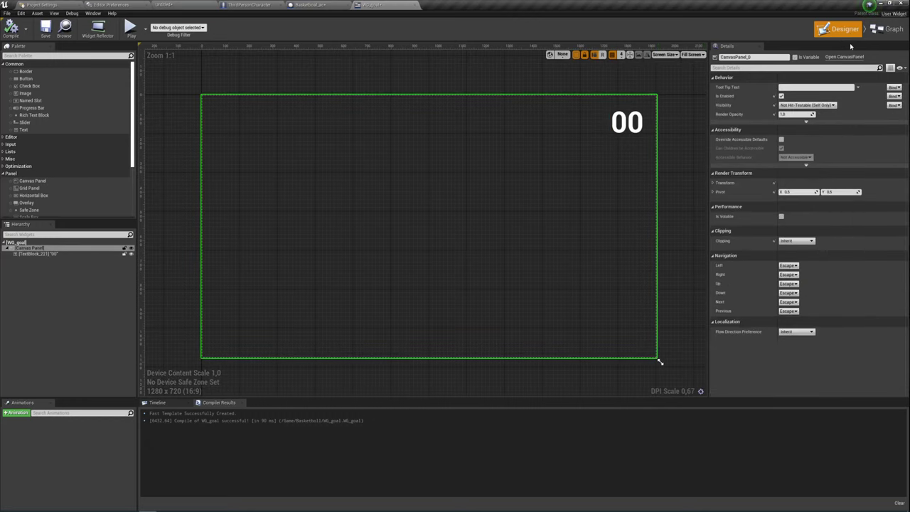
{"action": "left_click", "coordinate": [889, 28]}
{"action": "right_click_drag", "start_coordinate": [578, 123], "coordinate": [530, 121]}
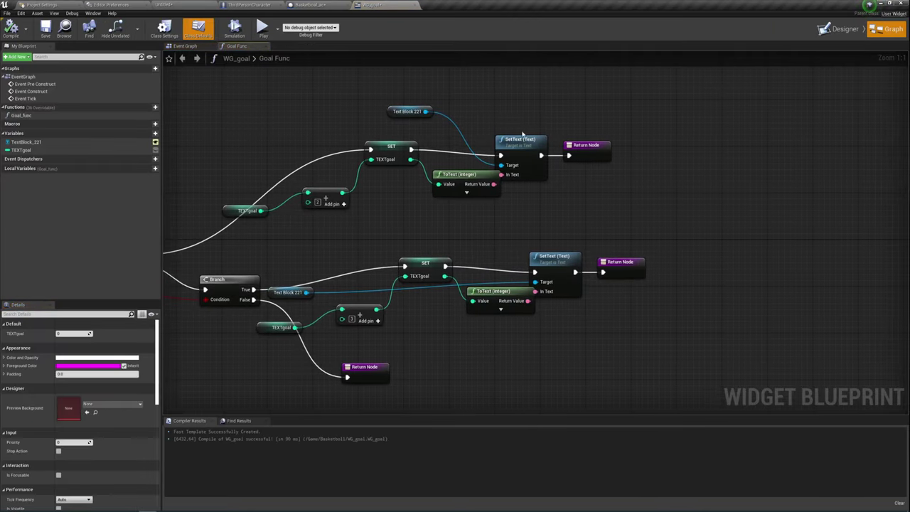
{"action": "left_click", "coordinate": [520, 140]}
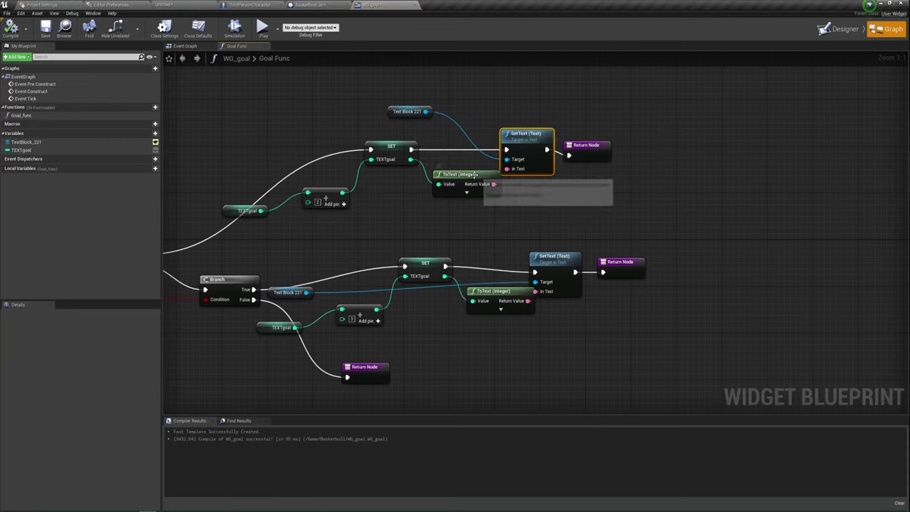
{"action": "left_click_drag", "start_coordinate": [462, 175], "coordinate": [445, 175]}
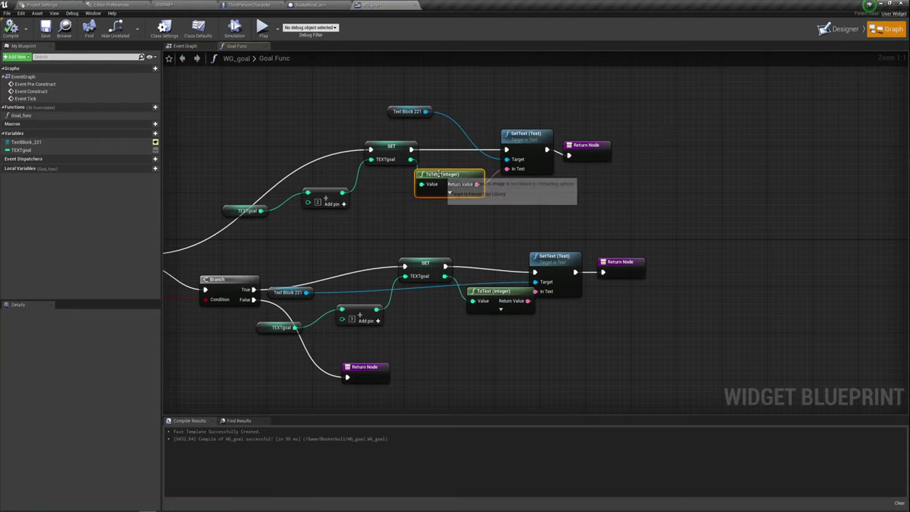
Review the Return Node and entry node, then select the lower node adding 3 to TEXTgoal.
{"action": "right_click_drag", "start_coordinate": [526, 205], "coordinate": [495, 219]}
{"action": "left_click", "coordinate": [548, 165]}
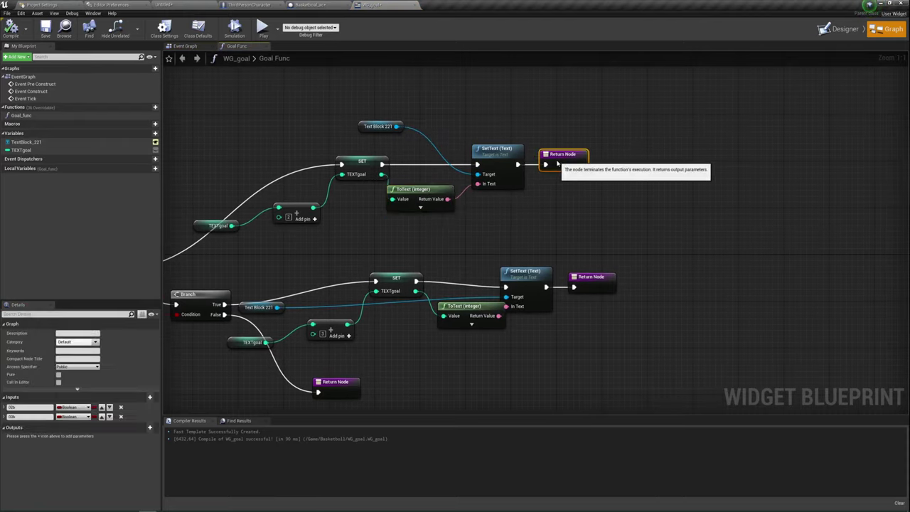
{"action": "right_click_drag", "start_coordinate": [285, 276], "coordinate": [419, 187]}
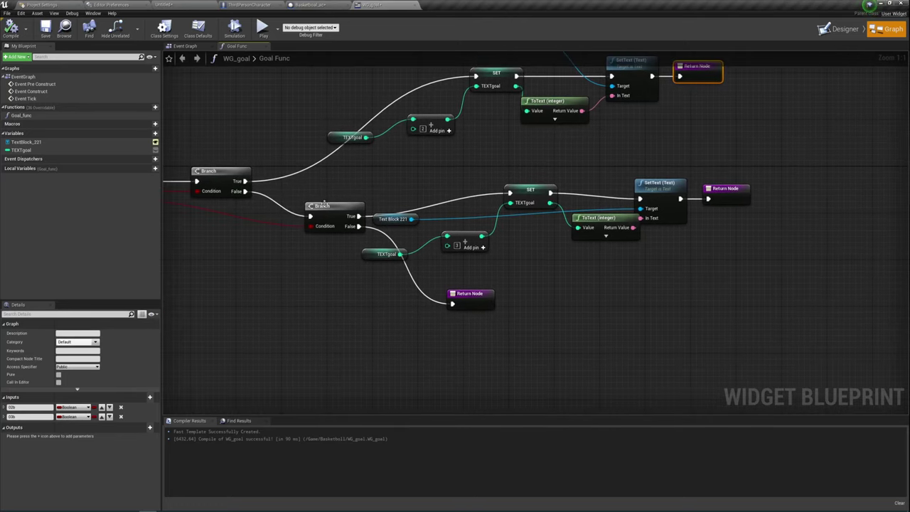
{"action": "right_click_drag", "start_coordinate": [325, 203], "coordinate": [384, 173]}
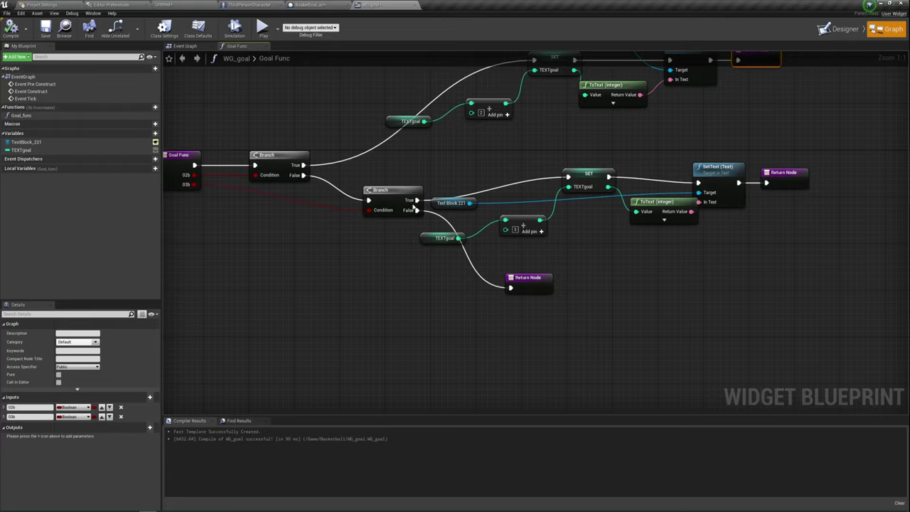
{"action": "right_click_drag", "start_coordinate": [653, 261], "coordinate": [607, 272]}
{"action": "left_click", "coordinate": [398, 309]}
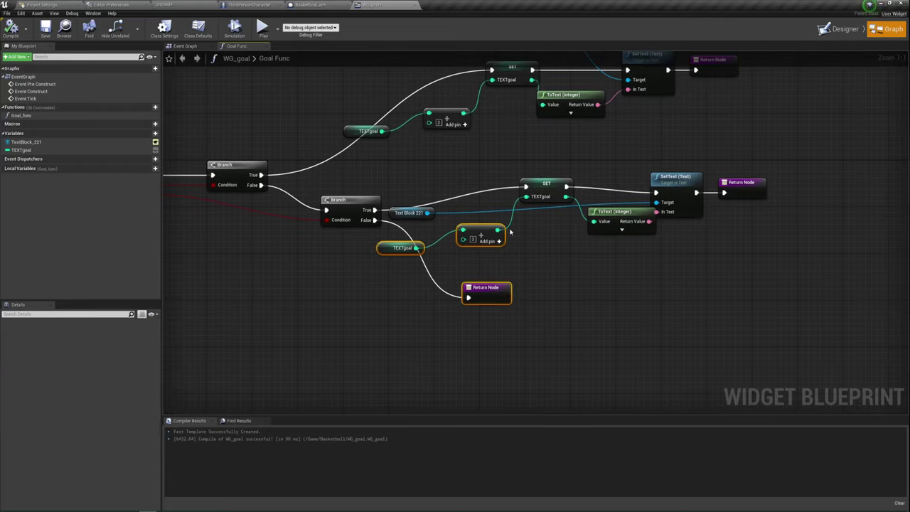
{"action": "left_click_drag", "start_coordinate": [457, 254], "coordinate": [517, 223]}
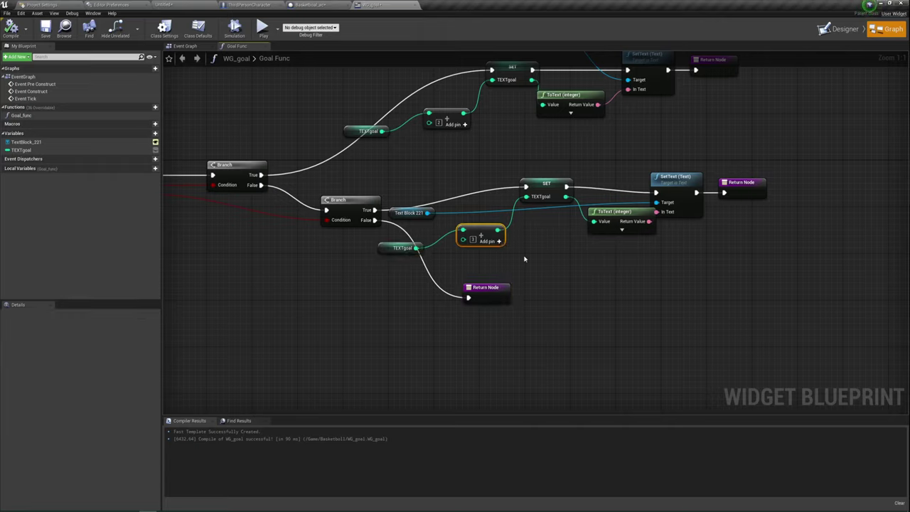
{"action": "left_click_drag", "start_coordinate": [451, 265], "coordinate": [519, 228]}
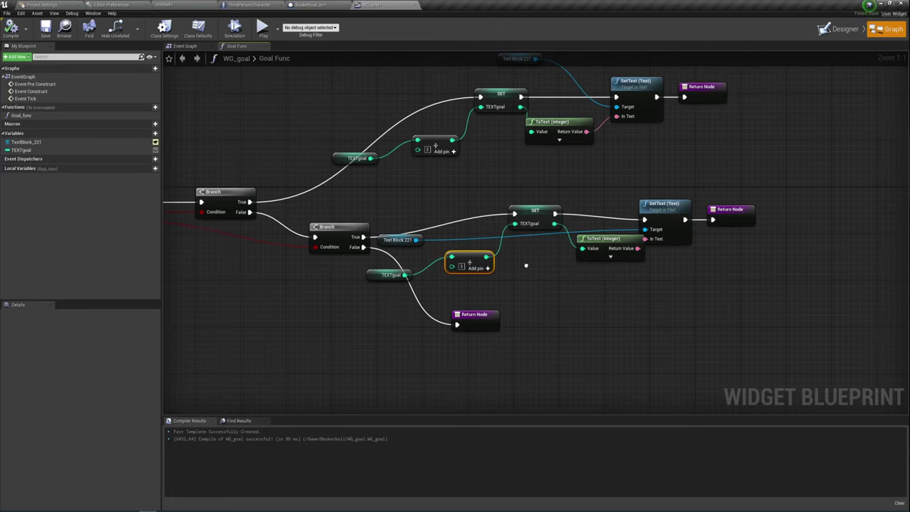
{"action": "right_click_drag", "start_coordinate": [518, 228], "coordinate": [527, 250]}
{"action": "left_click_drag", "start_coordinate": [472, 237], "coordinate": [505, 232]}
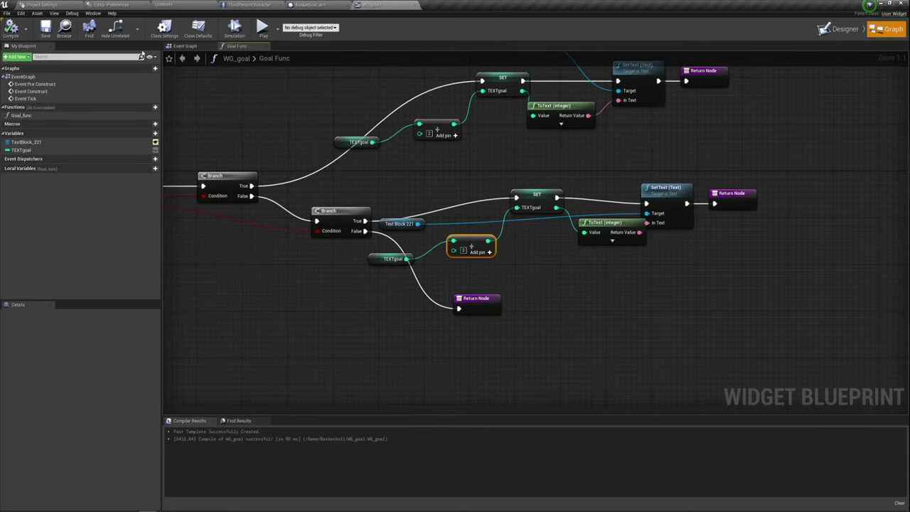
In Basketboal_ac, add a Goal Func call node from the WG Schet reference.
{"action": "left_click", "coordinate": [314, 4]}
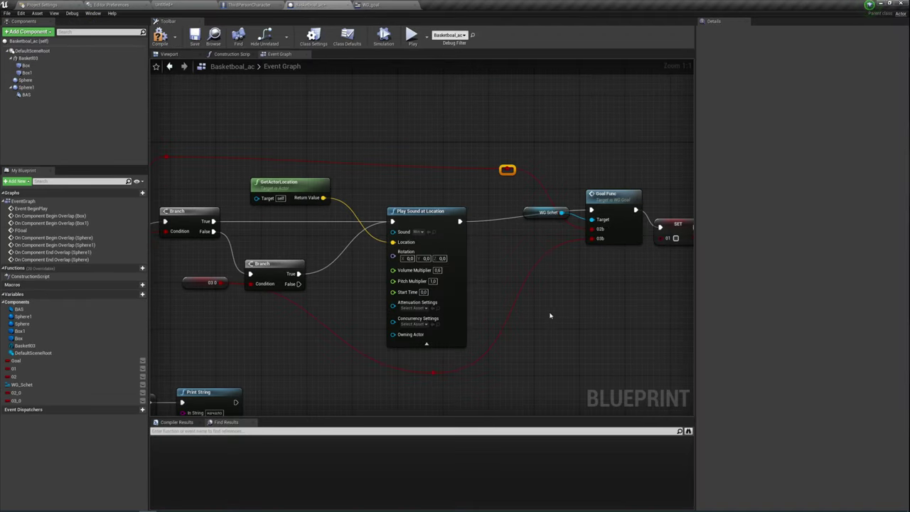
{"action": "right_click_drag", "start_coordinate": [577, 255], "coordinate": [442, 241]}
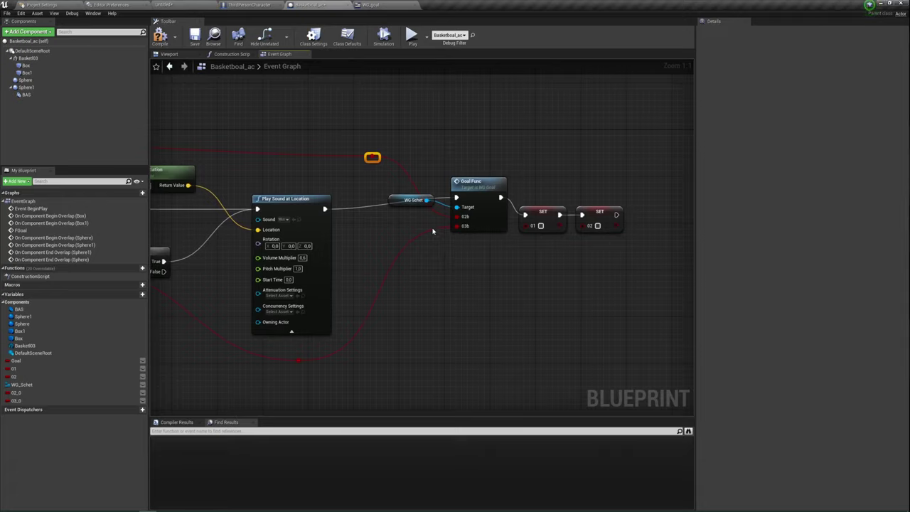
{"action": "left_click_drag", "start_coordinate": [427, 200], "coordinate": [444, 168]}
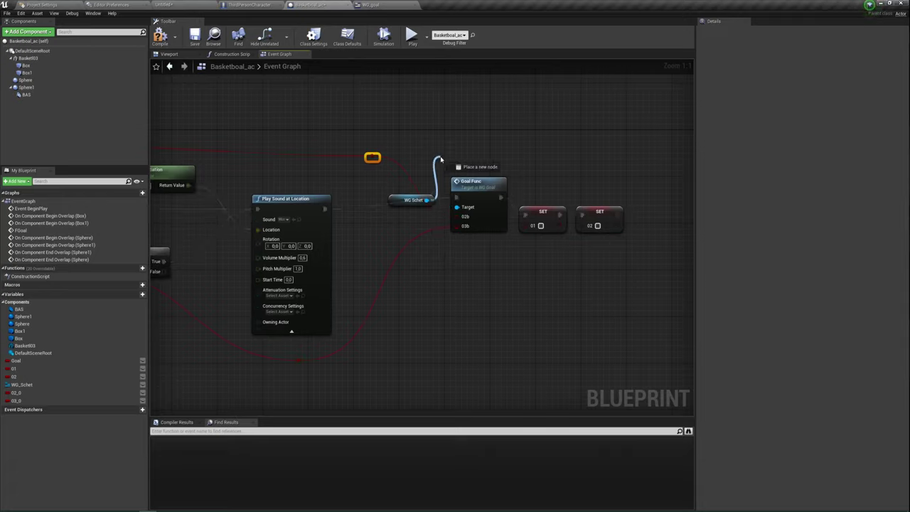
{"action": "type", "text": "goal"}
{"action": "key", "text": "Return"}
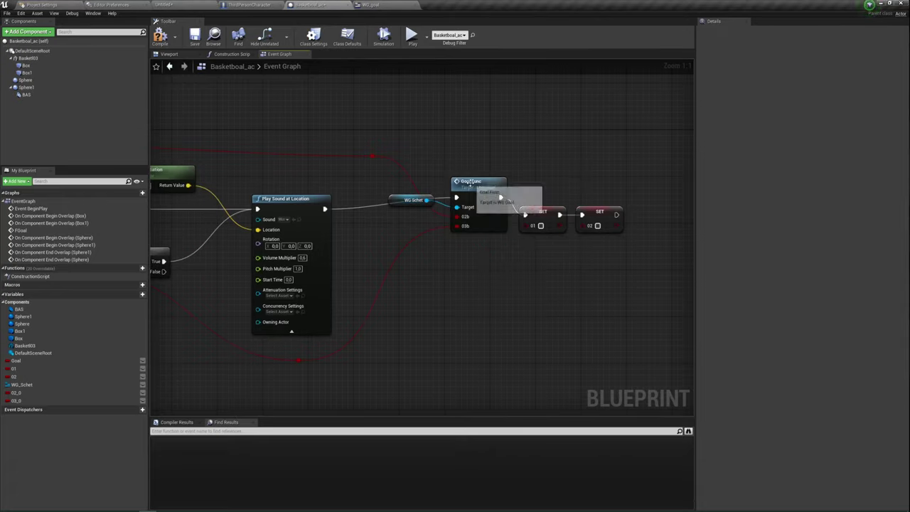
{"action": "left_click_drag", "start_coordinate": [448, 153], "coordinate": [502, 224]}
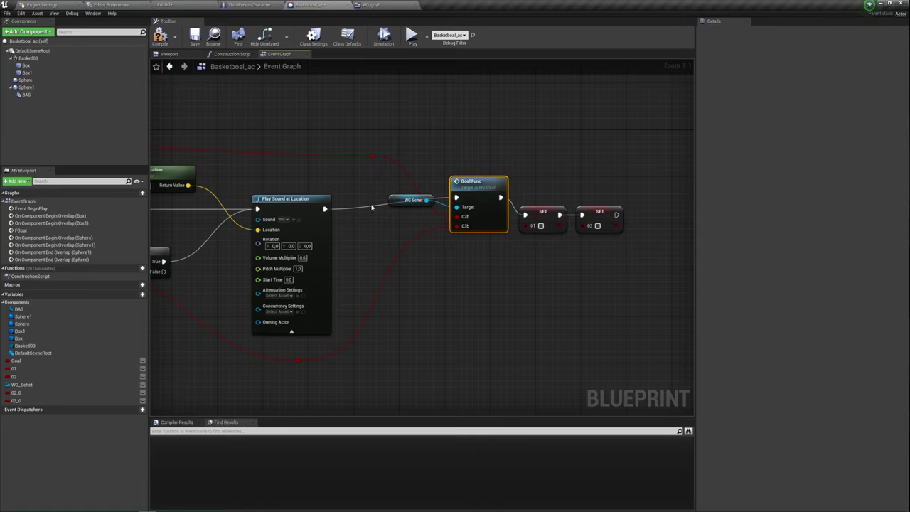
Wire the Play Sound node's execution output into Goal Func.
{"action": "right_click_drag", "start_coordinate": [324, 209], "coordinate": [385, 193]}
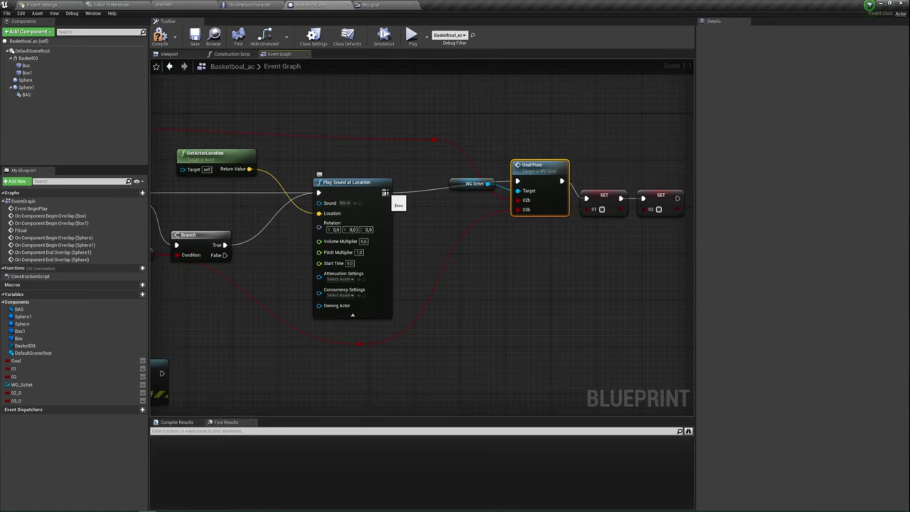
{"action": "left_click_drag", "start_coordinate": [384, 193], "coordinate": [533, 187]}
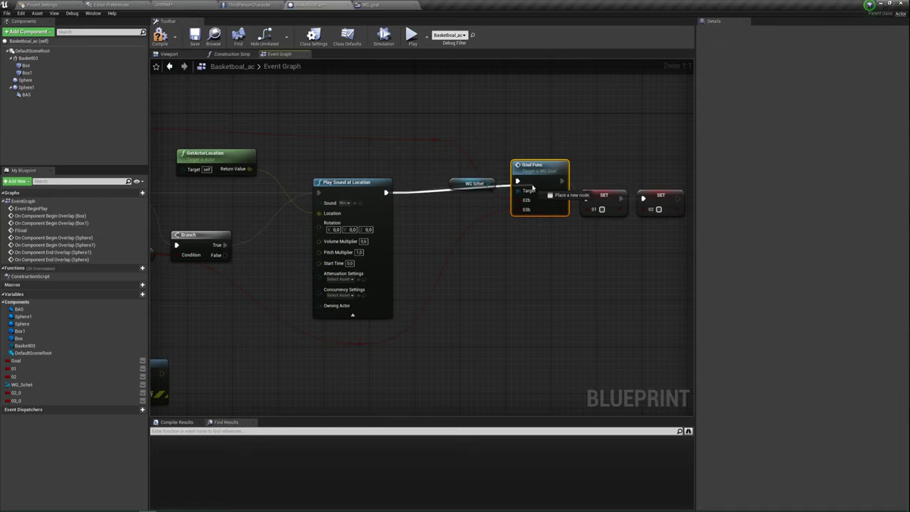
{"action": "left_click_drag", "start_coordinate": [533, 187], "coordinate": [468, 162]}
{"action": "key", "text": "Escape"}
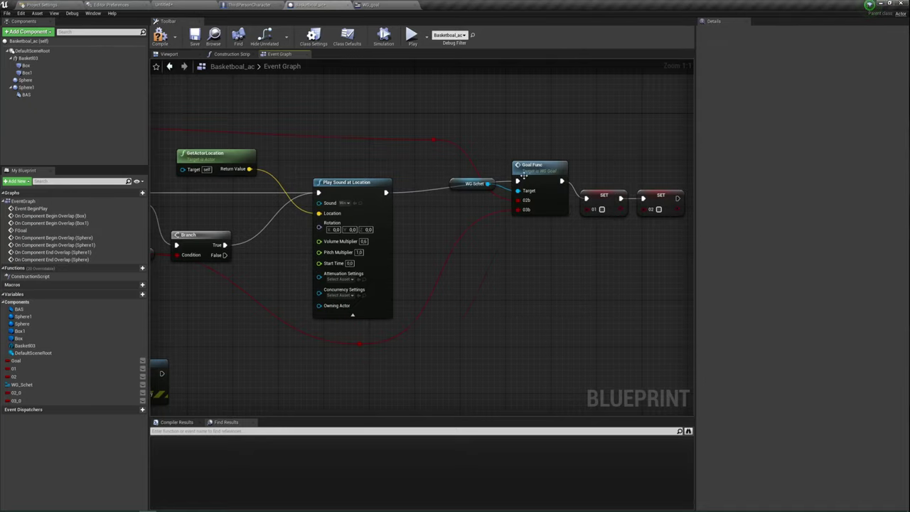
Move both SET nodes up in line with Goal Func.
{"action": "right_click_drag", "start_coordinate": [482, 228], "coordinate": [363, 222]}
{"action": "right_click_drag", "start_coordinate": [433, 249], "coordinate": [384, 250]}
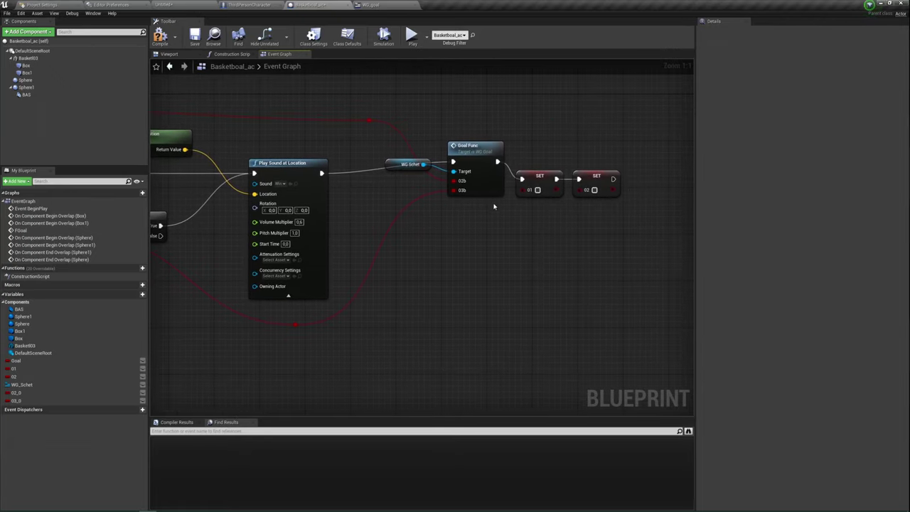
{"action": "left_click_drag", "start_coordinate": [424, 256], "coordinate": [515, 170]}
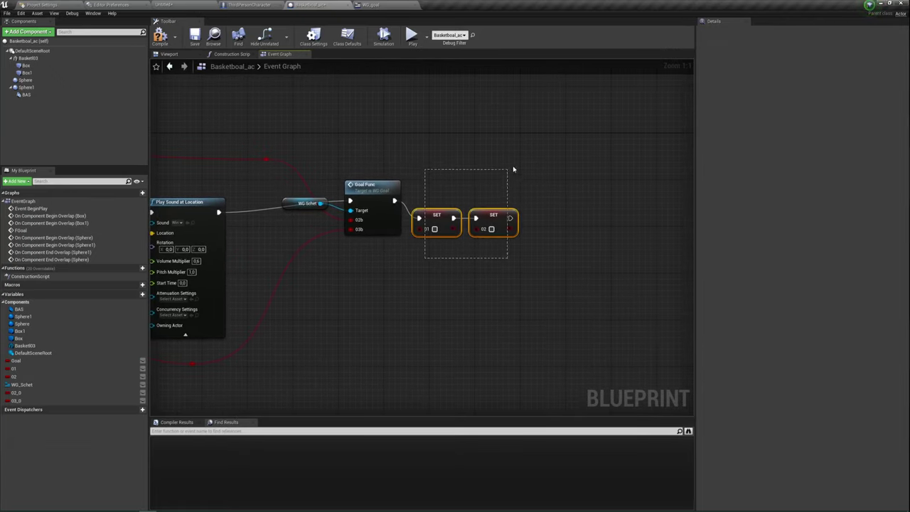
{"action": "left_click_drag", "start_coordinate": [446, 215], "coordinate": [445, 197]}
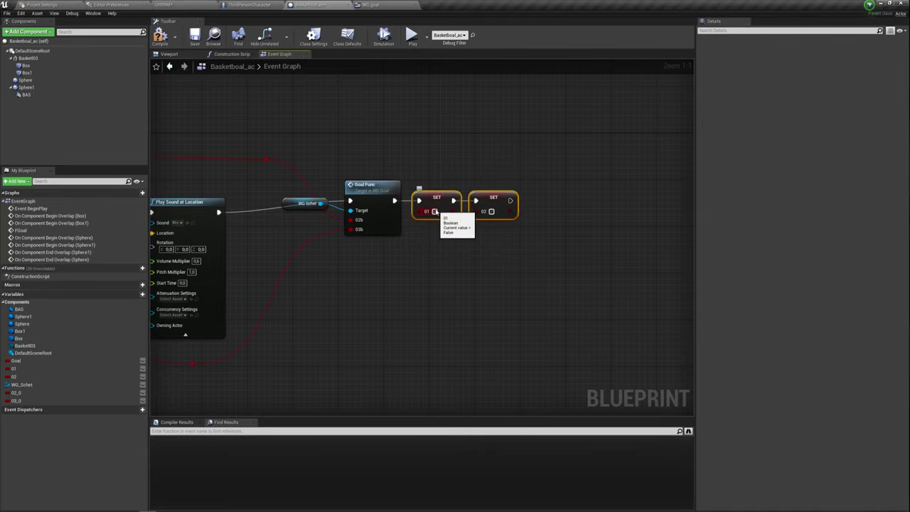
Show the Basketboal_ac hoop model in the Viewport and zoom in on it.
{"action": "left_click", "coordinate": [182, 55]}
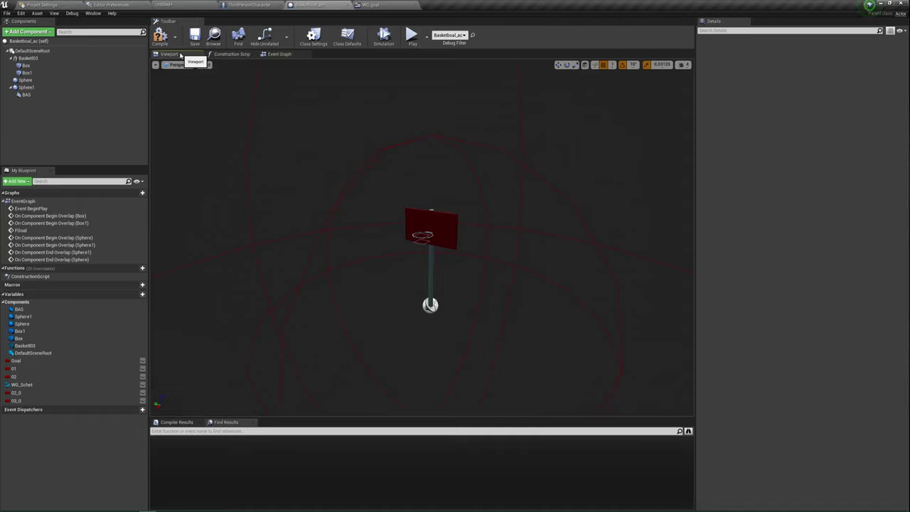
{"action": "scroll", "coordinate": [403, 239], "scroll_direction": "up", "scroll_amount": 3}
{"action": "scroll", "coordinate": [403, 240], "scroll_direction": "up", "scroll_amount": 4}
{"action": "scroll", "coordinate": [404, 240], "scroll_direction": "up", "scroll_amount": 2}
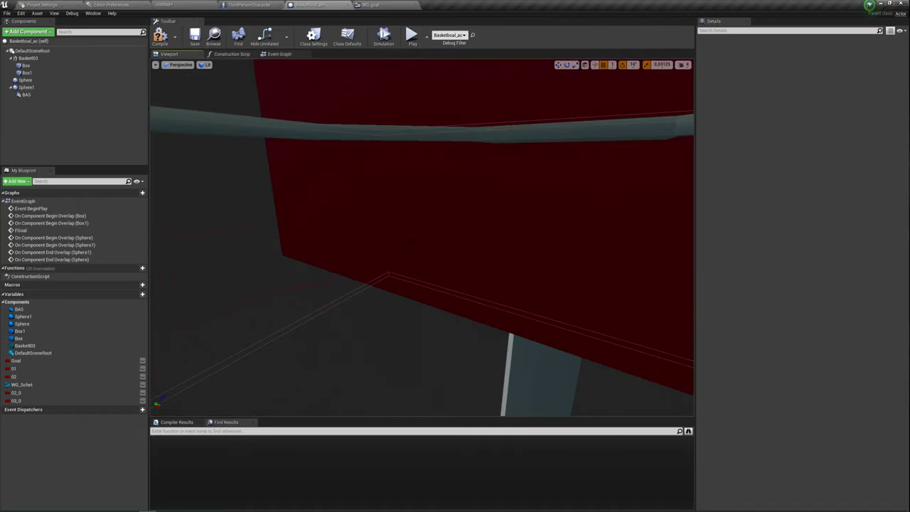
{"action": "scroll", "coordinate": [413, 241], "scroll_direction": "down", "scroll_amount": 5}
Inspect the Box and Box1 collision components, then return to the Event Graph.
{"action": "left_click", "coordinate": [27, 65]}
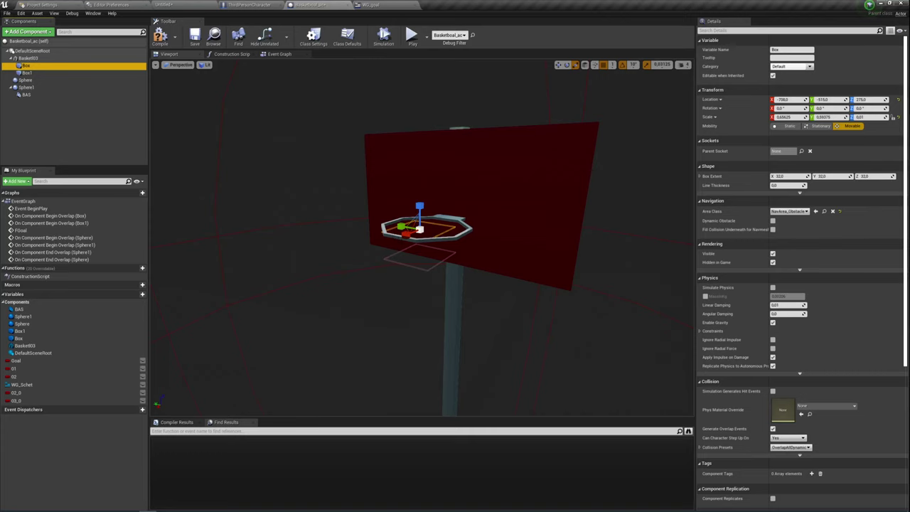
{"action": "left_click", "coordinate": [26, 72]}
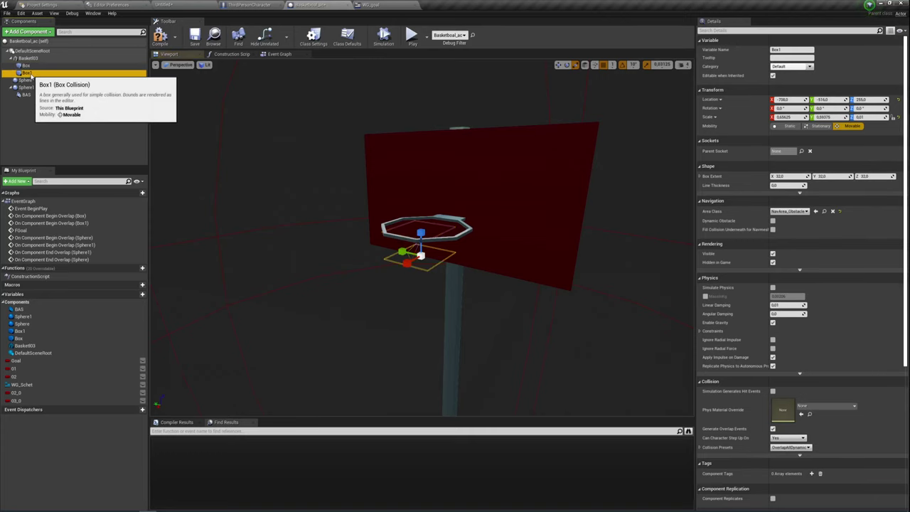
{"action": "left_click", "coordinate": [27, 65]}
{"action": "left_click", "coordinate": [280, 54]}
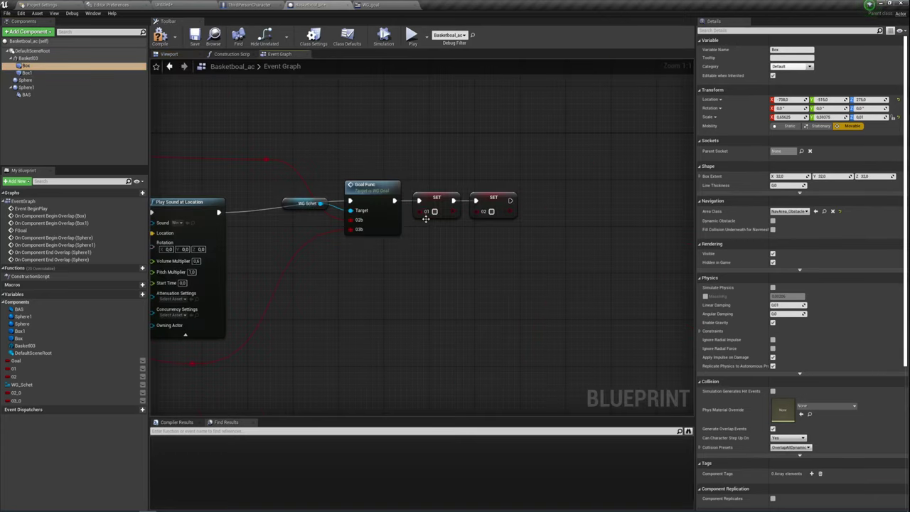
{"action": "scroll", "coordinate": [295, 241], "scroll_direction": "up", "scroll_amount": 3}
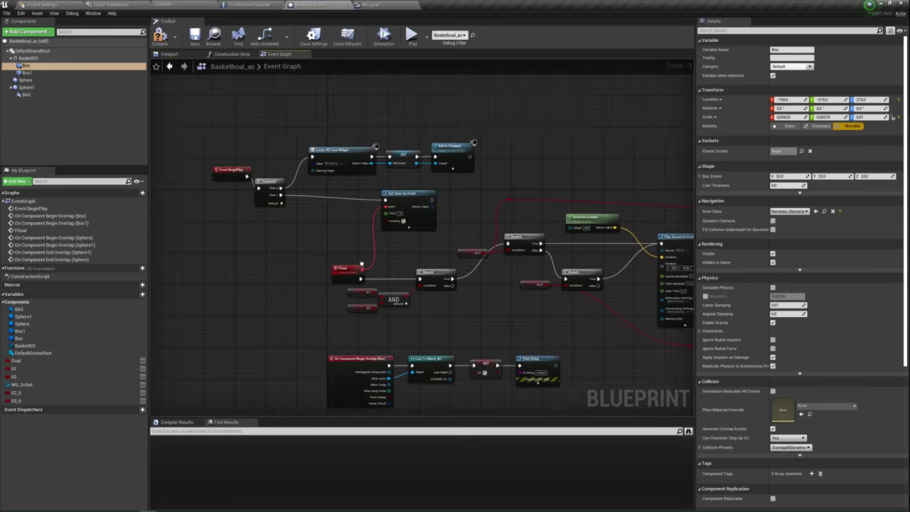
{"action": "left_click_drag", "start_coordinate": [297, 213], "coordinate": [505, 155]}
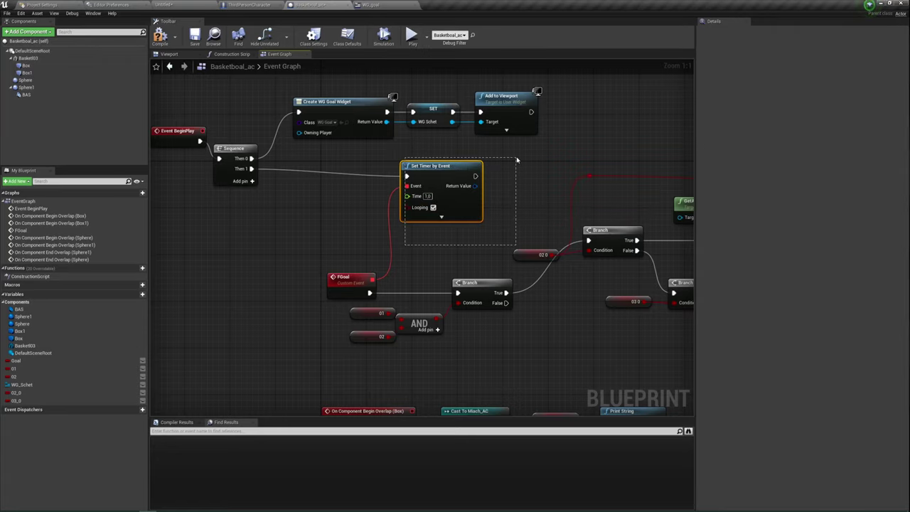
{"action": "right_click_drag", "start_coordinate": [540, 218], "coordinate": [264, 221]}
{"action": "right_click_drag", "start_coordinate": [569, 272], "coordinate": [320, 271]}
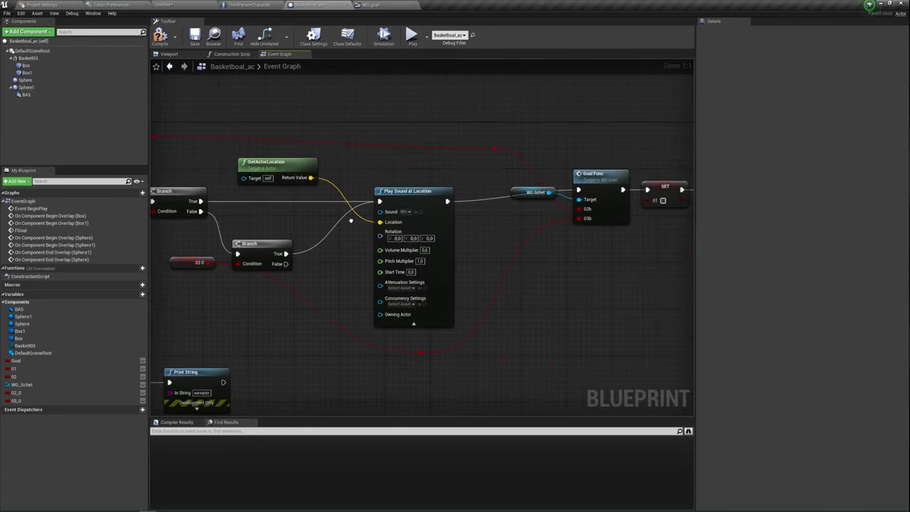
{"action": "mouse_move", "coordinate": [576, 271]}
{"action": "right_mouse_down"}
{"action": "mouse_move", "coordinate": [524, 284]}
{"action": "mouse_move", "coordinate": [460, 252]}
{"action": "right_mouse_up"}
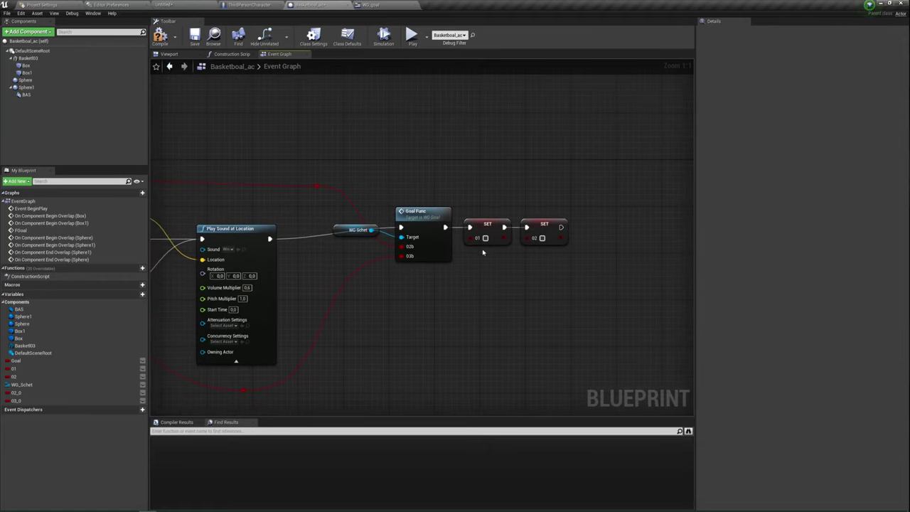
{"action": "scroll", "coordinate": [420, 286], "scroll_direction": "down", "scroll_amount": 1}
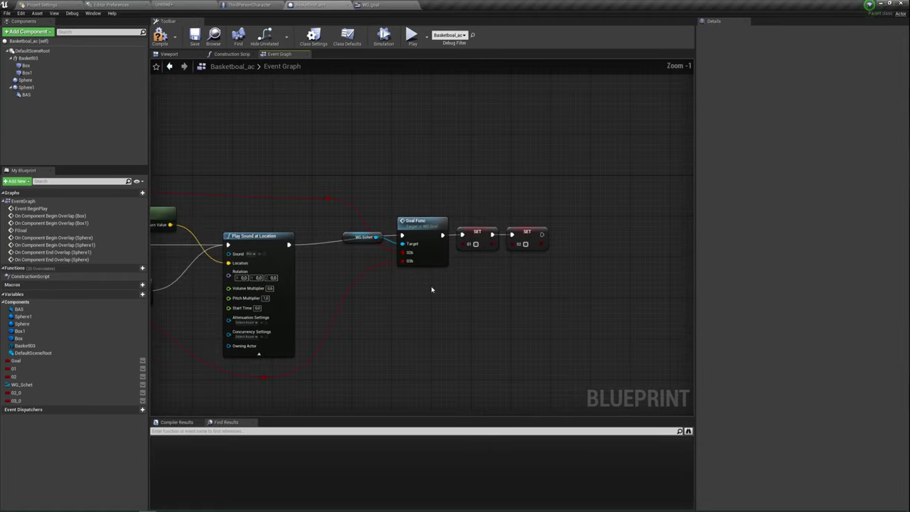
{"action": "scroll", "coordinate": [458, 252], "scroll_direction": "up", "scroll_amount": 1}
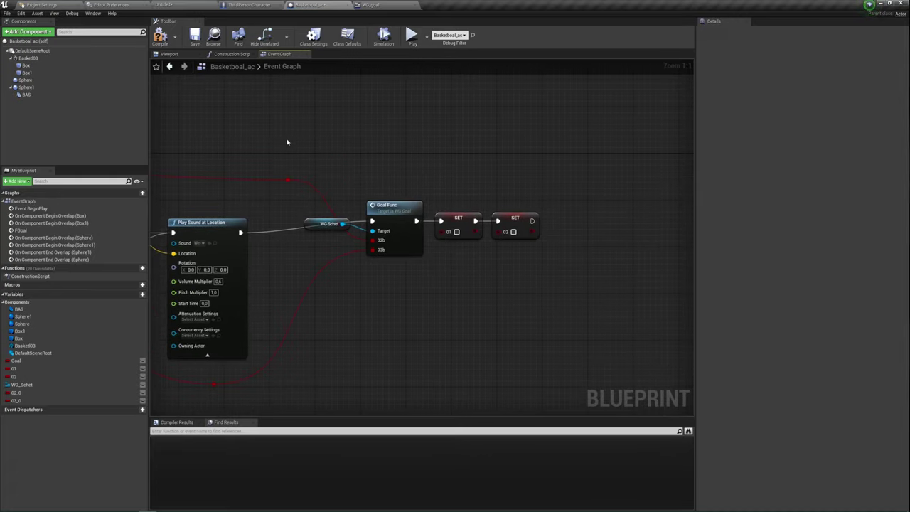
{"action": "scroll", "coordinate": [372, 300], "scroll_direction": "down", "scroll_amount": 2}
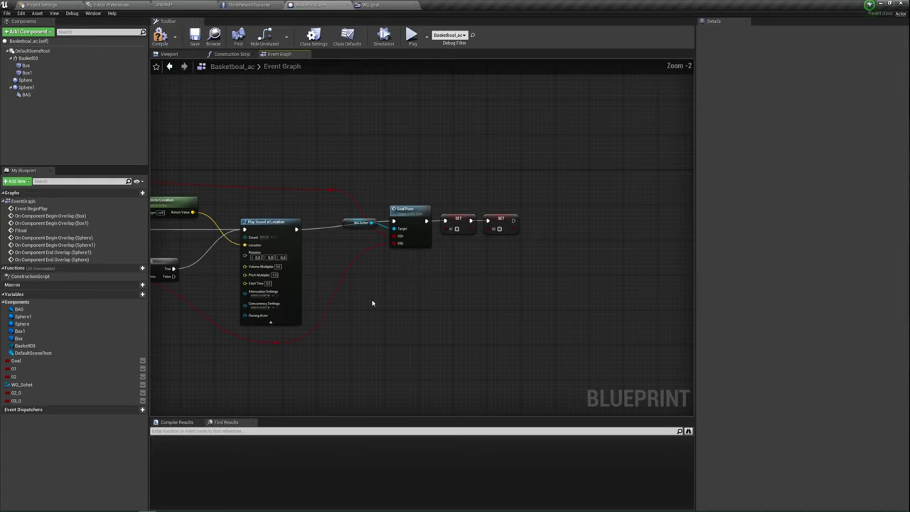
{"action": "scroll", "coordinate": [565, 106], "scroll_direction": "down", "scroll_amount": 1}
{"action": "scroll", "coordinate": [419, 234], "scroll_direction": "down", "scroll_amount": 1}
{"action": "scroll", "coordinate": [485, 178], "scroll_direction": "down", "scroll_amount": 1}
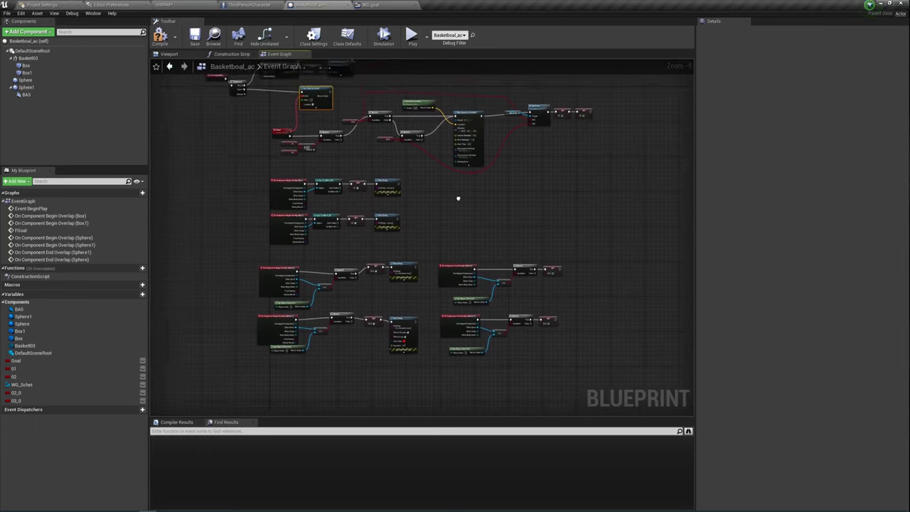
{"action": "scroll", "coordinate": [488, 295], "scroll_direction": "up", "scroll_amount": 1}
{"action": "scroll", "coordinate": [434, 280], "scroll_direction": "up", "scroll_amount": 1}
{"action": "right_click_drag", "start_coordinate": [415, 236], "coordinate": [437, 280]}
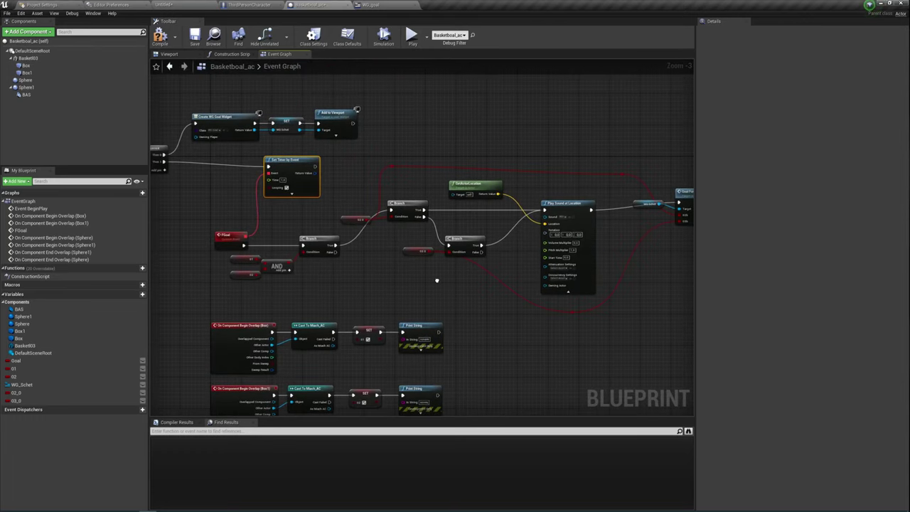
{"action": "left_click", "coordinate": [406, 149]}
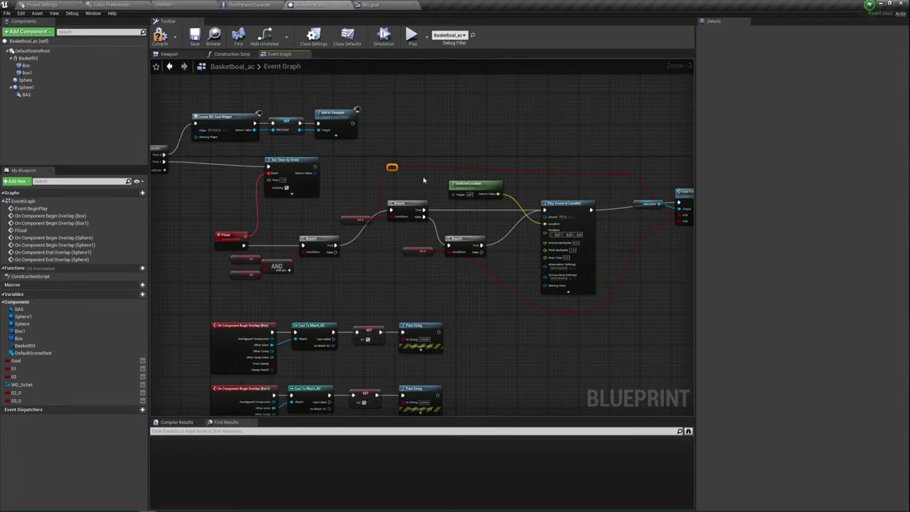
{"action": "left_click", "coordinate": [394, 173]}
Compile the basketball blueprint and trace the errors to the Goal Func node.
{"action": "left_click", "coordinate": [160, 35]}
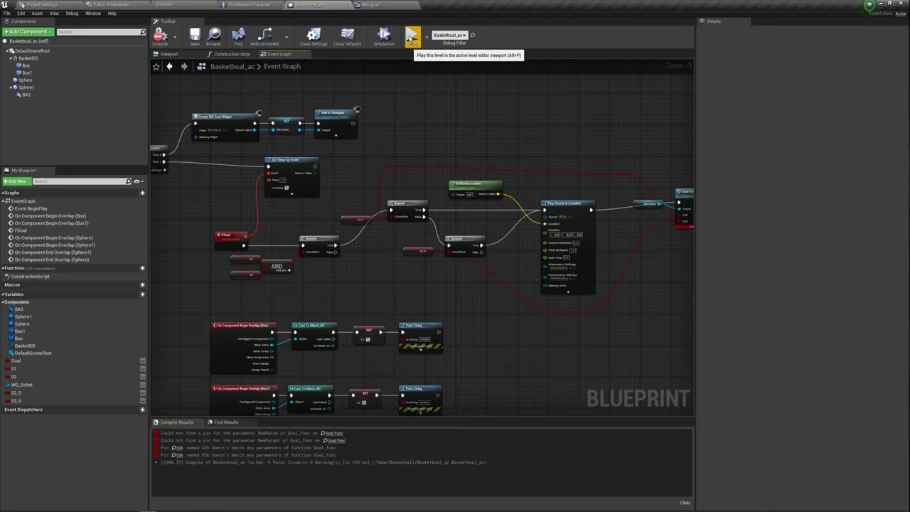
{"action": "left_click", "coordinate": [336, 433]}
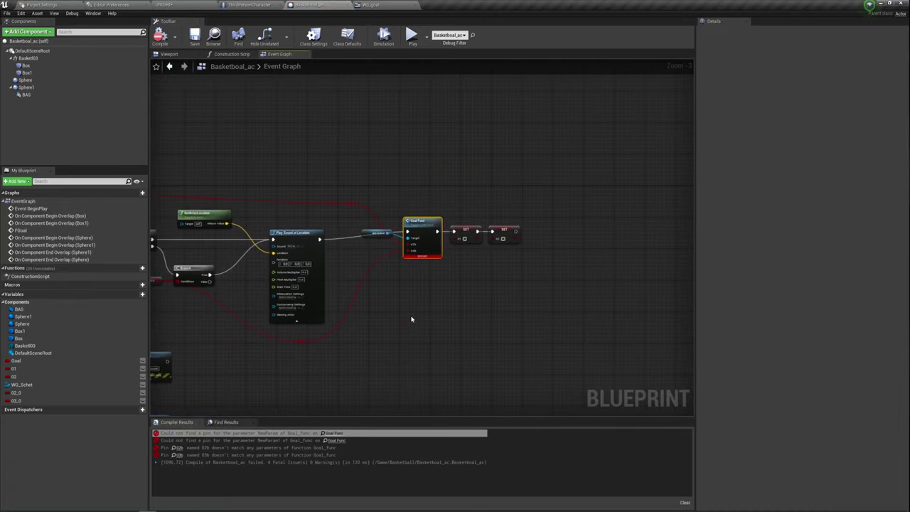
{"action": "right_click_drag", "start_coordinate": [408, 293], "coordinate": [566, 240]}
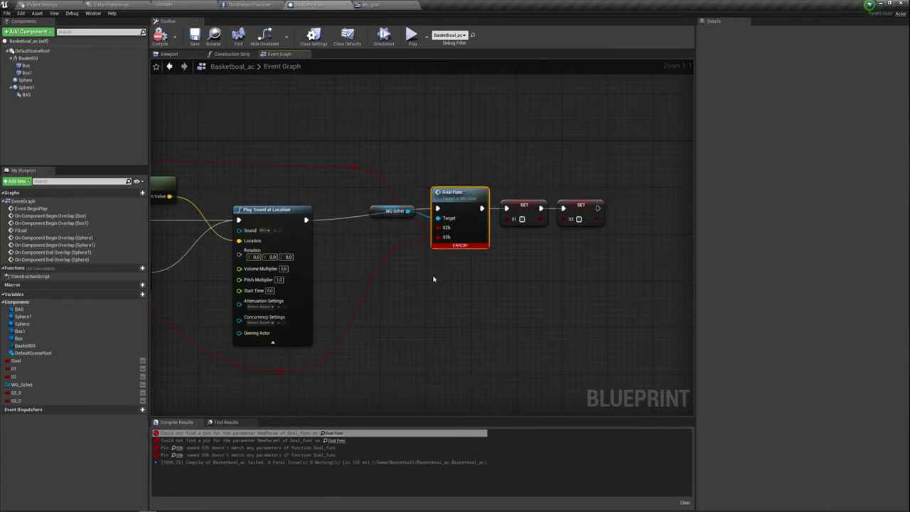
{"action": "scroll", "coordinate": [567, 240], "scroll_direction": "down", "scroll_amount": 1}
{"action": "scroll", "coordinate": [536, 244], "scroll_direction": "down", "scroll_amount": 1}
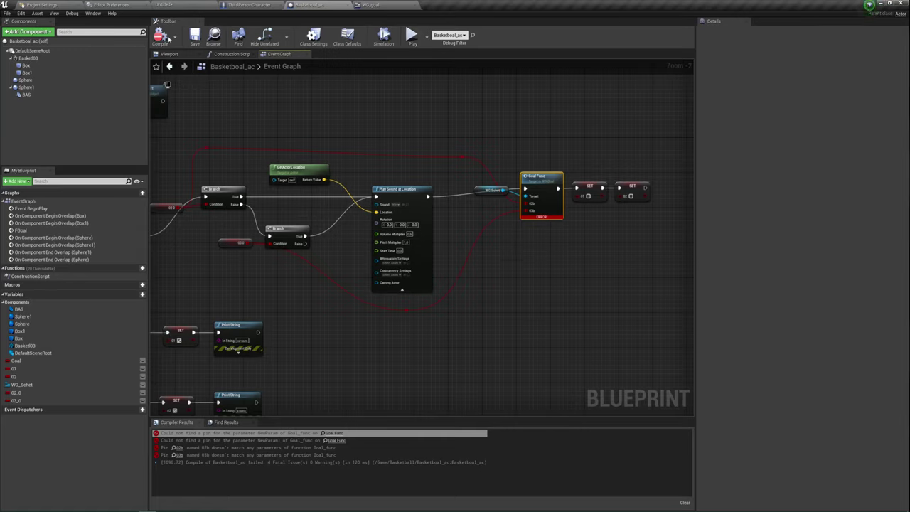
{"action": "left_click", "coordinate": [180, 450]}
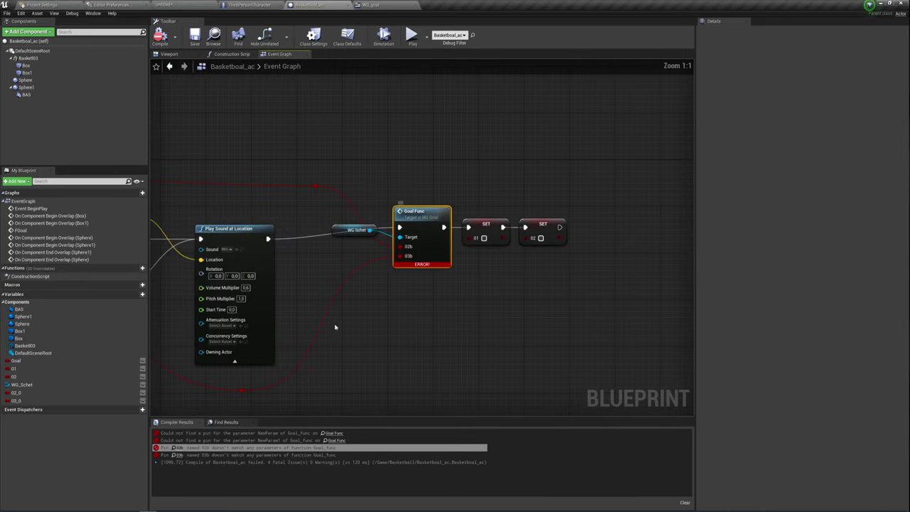
Reconnect the variable wires into Goal Func's inputs, then compile and save.
{"action": "scroll", "coordinate": [335, 327], "scroll_direction": "down", "scroll_amount": 2}
{"action": "right_click_drag", "start_coordinate": [335, 327], "coordinate": [472, 274]}
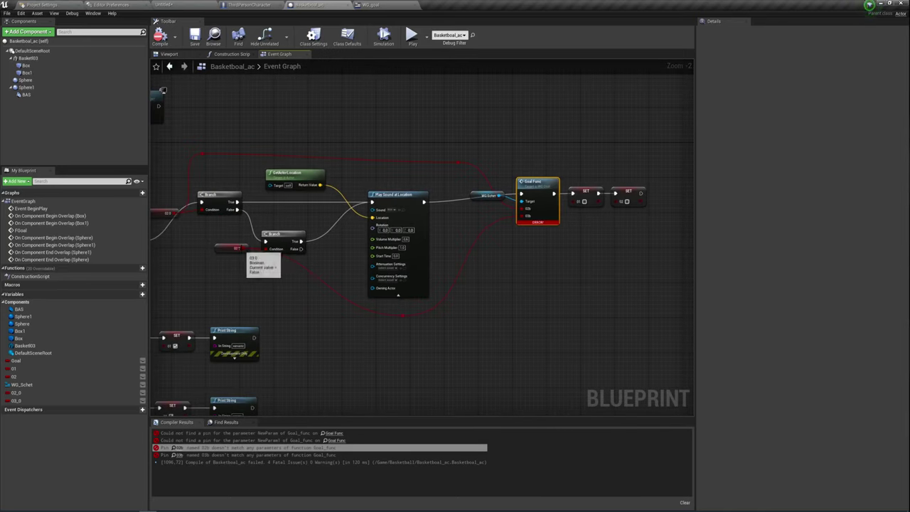
{"action": "left_click_drag", "start_coordinate": [246, 248], "coordinate": [521, 220]}
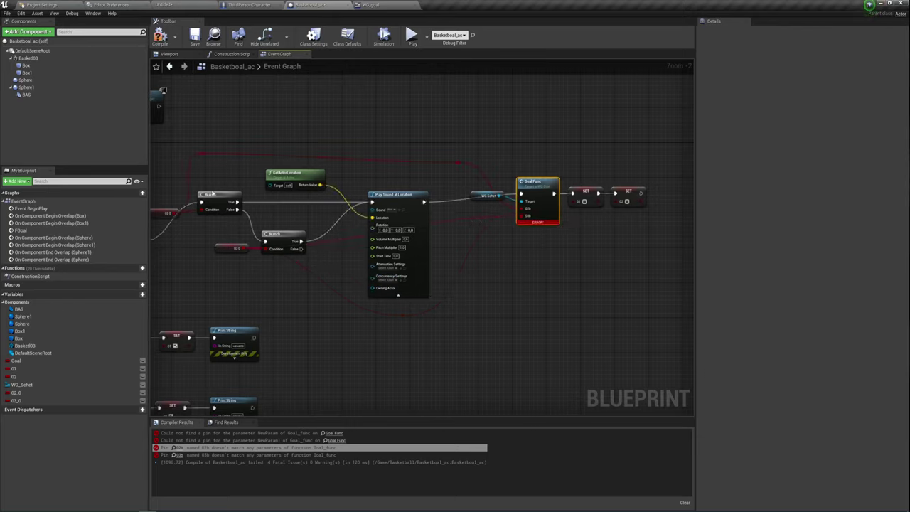
{"action": "left_click_drag", "start_coordinate": [461, 162], "coordinate": [530, 215]}
{"action": "left_click", "coordinate": [160, 34]}
{"action": "left_click", "coordinate": [195, 34]}
In WG_goal, select the Goal Func entry node to review its inputs.
{"action": "left_click", "coordinate": [383, 5]}
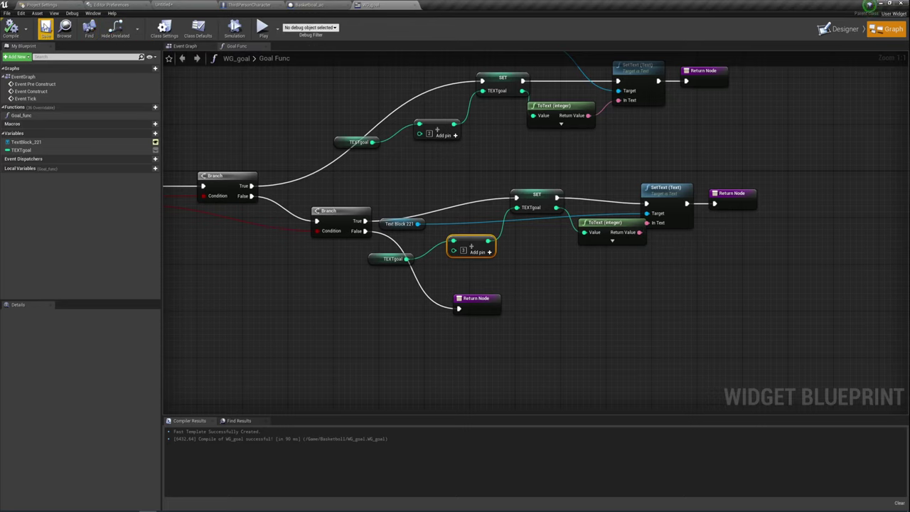
{"action": "right_click_drag", "start_coordinate": [226, 256], "coordinate": [388, 244]}
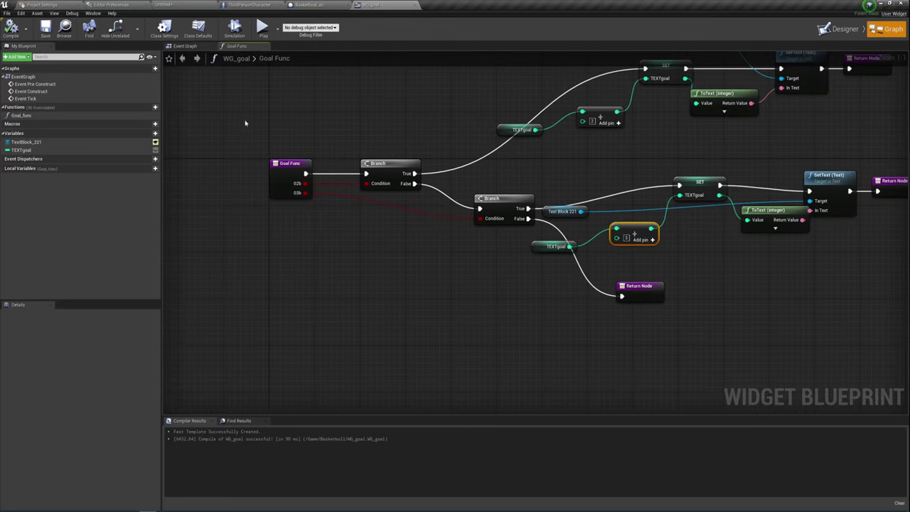
{"action": "left_click_drag", "start_coordinate": [244, 123], "coordinate": [320, 203]}
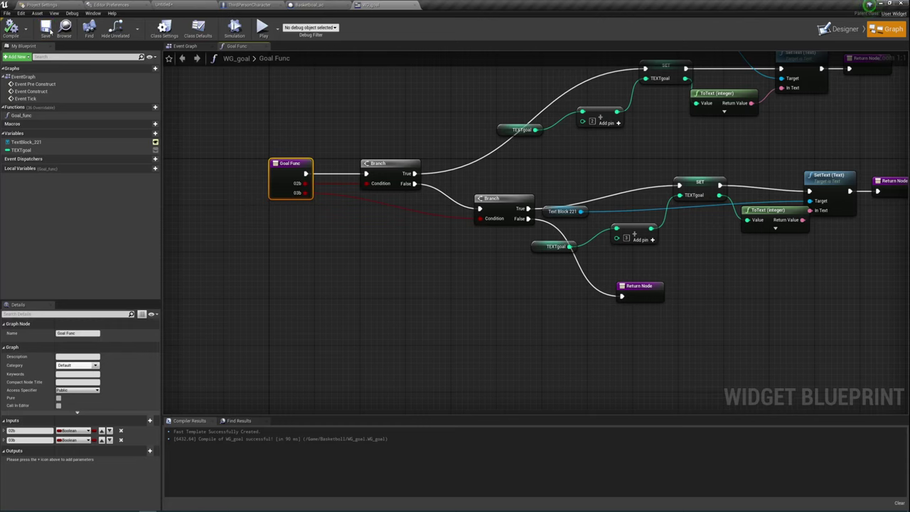
Recompile Basketball_ac and reroute the red wire into a Goal Func input.
{"action": "left_click", "coordinate": [321, 7]}
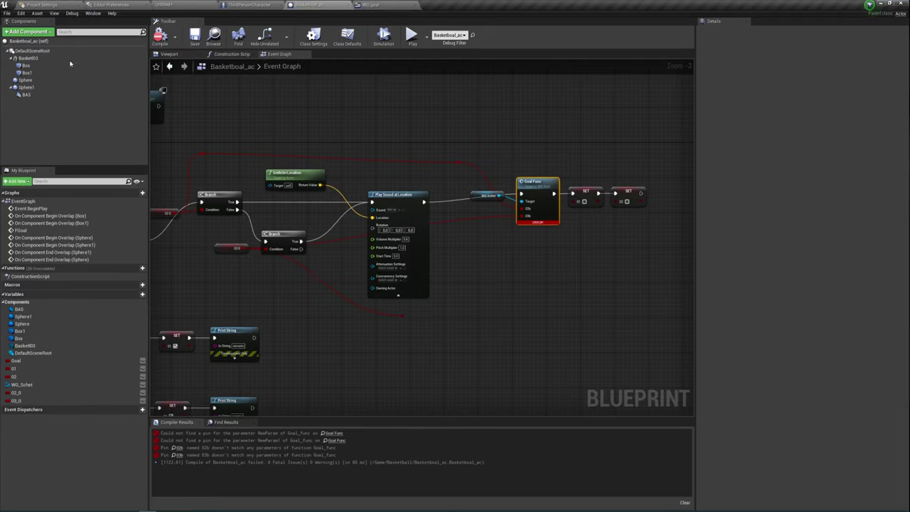
{"action": "left_click", "coordinate": [160, 35]}
{"action": "right_click_drag", "start_coordinate": [379, 345], "coordinate": [396, 305]}
{"action": "double_click", "coordinate": [427, 285]}
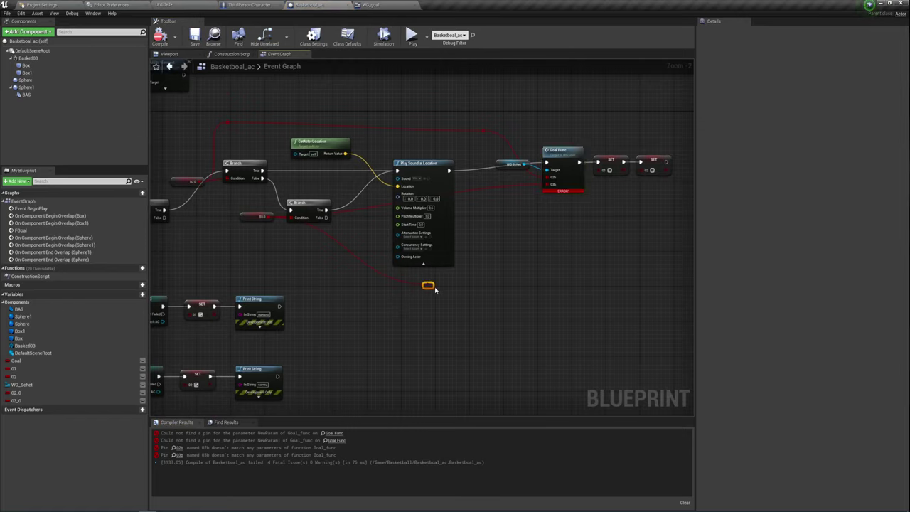
{"action": "left_click_drag", "start_coordinate": [430, 285], "coordinate": [546, 184]}
{"action": "scroll", "coordinate": [299, 236], "scroll_direction": "up", "scroll_amount": 1}
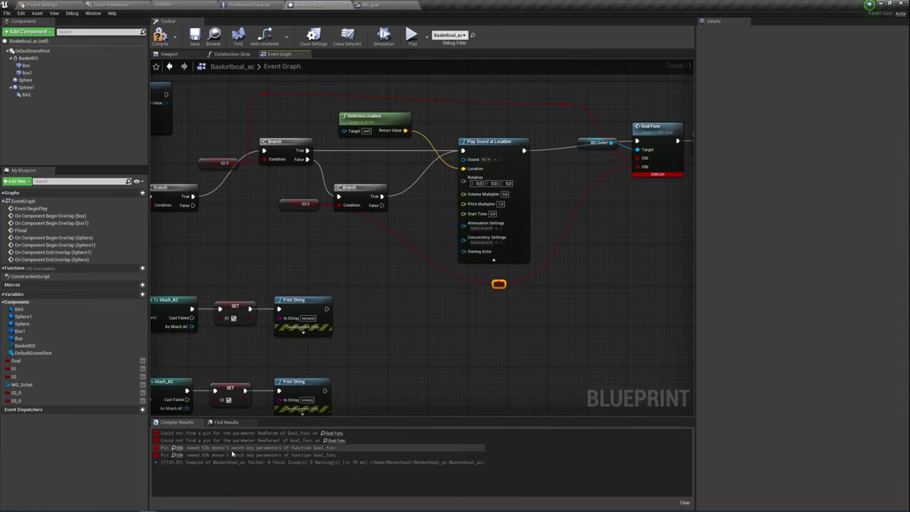
Check the 02b pin mismatch error, then edit the 02b input name in WG_goal.
{"action": "left_click", "coordinate": [323, 450]}
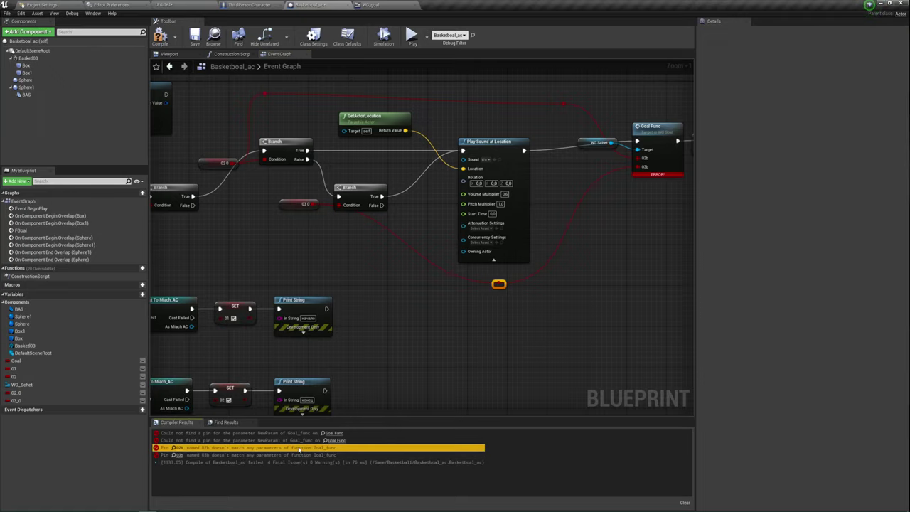
{"action": "left_click", "coordinate": [179, 448]}
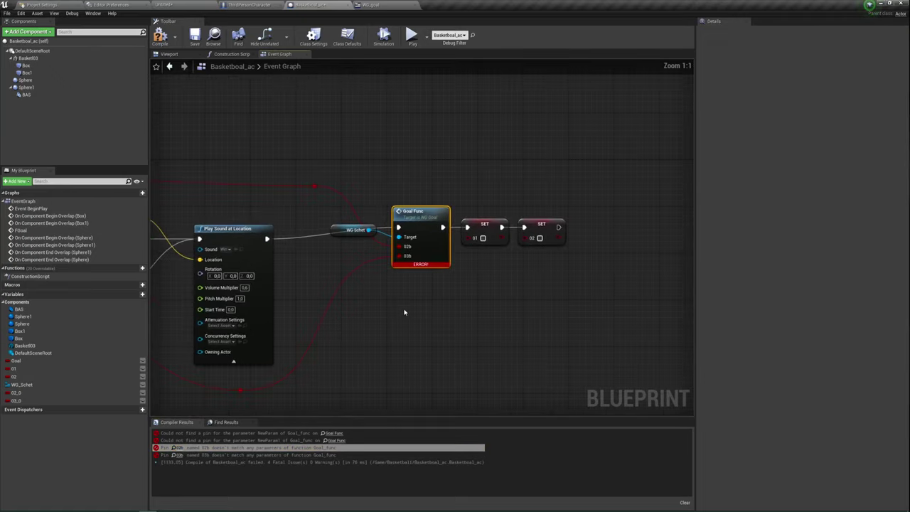
{"action": "left_click", "coordinate": [378, 6]}
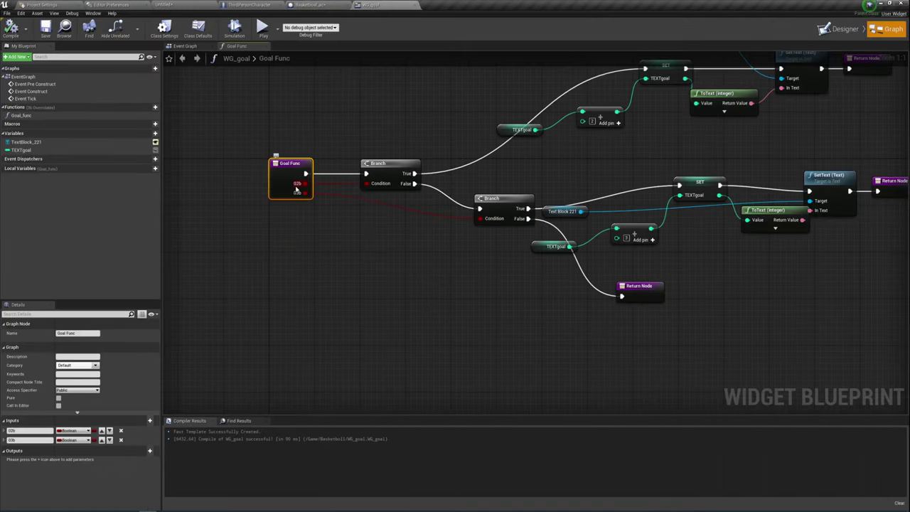
{"action": "left_click", "coordinate": [29, 431]}
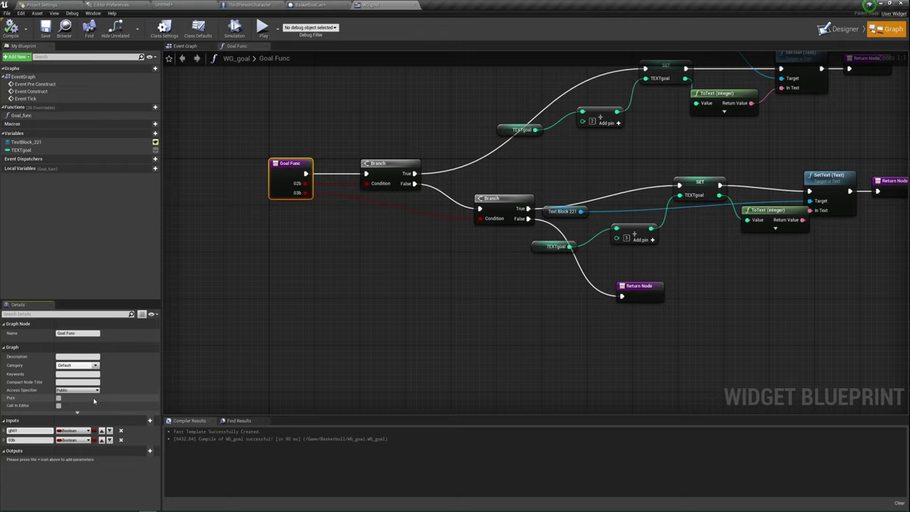
Rename the Goal Func inputs to Gh 02 and Gh 03 and compile the goal widget.
{"action": "key", "text": "Return"}
{"action": "left_click", "coordinate": [38, 441]}
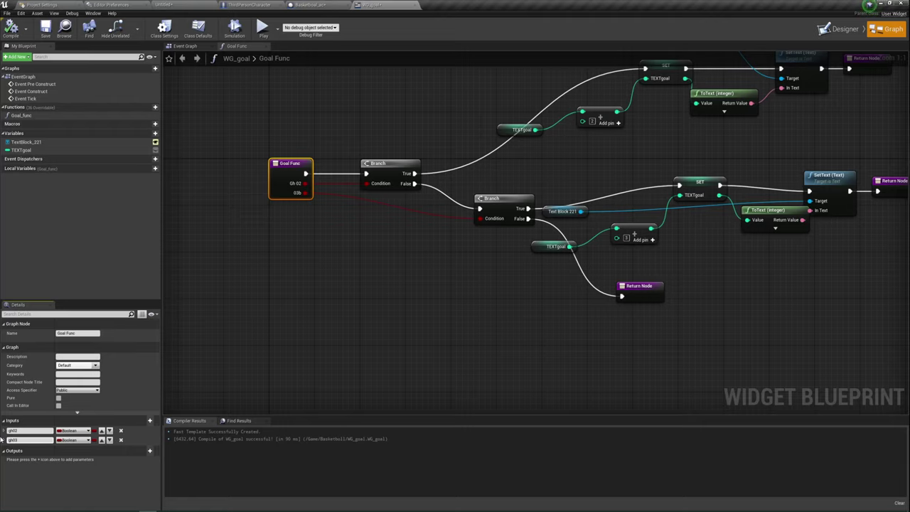
{"action": "key", "text": "Return"}
{"action": "left_click", "coordinate": [10, 28]}
Recompile the Basketboal_ac blueprint so the Goal Func error clears.
{"action": "left_click", "coordinate": [313, 5]}
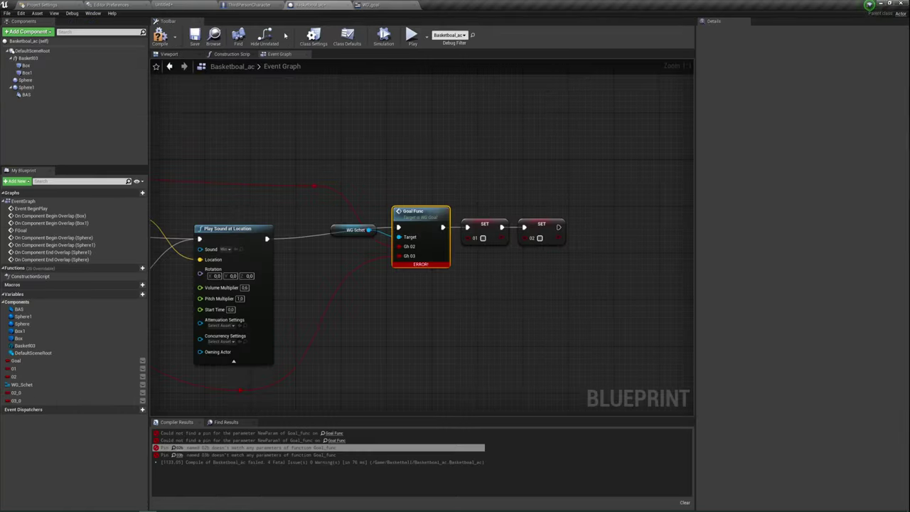
{"action": "left_click", "coordinate": [163, 39]}
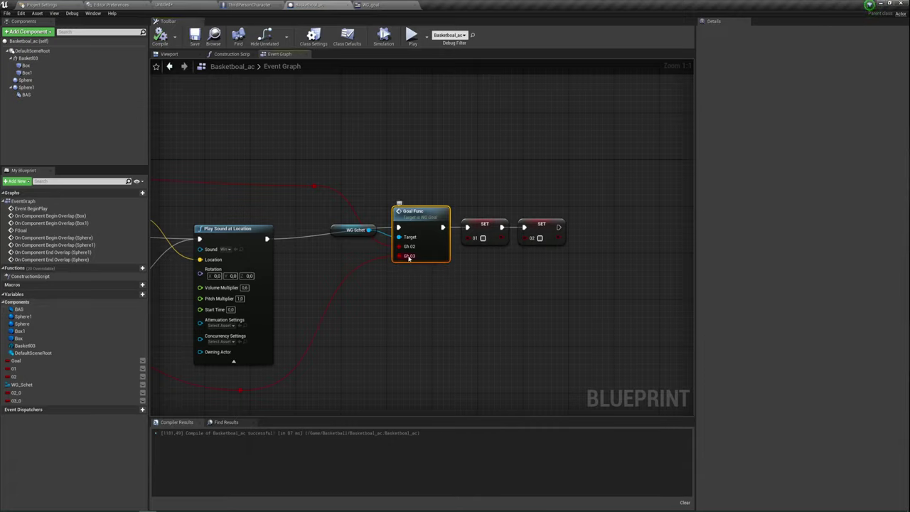
{"action": "left_click_drag", "start_coordinate": [402, 274], "coordinate": [409, 269]}
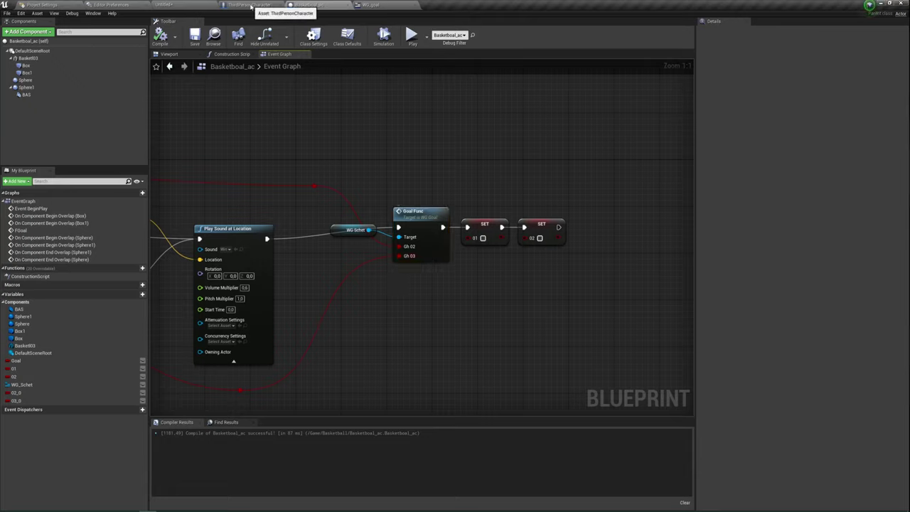
Play-test the level, walking the character between the hoop and the stands.
{"action": "left_click", "coordinate": [187, 6]}
{"action": "left_click", "coordinate": [455, 29]}
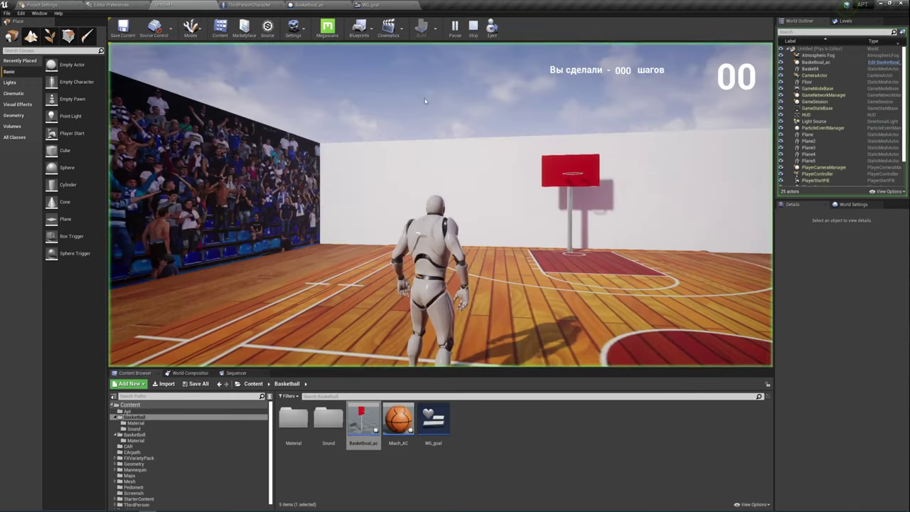
{"action": "key", "text": "s"}
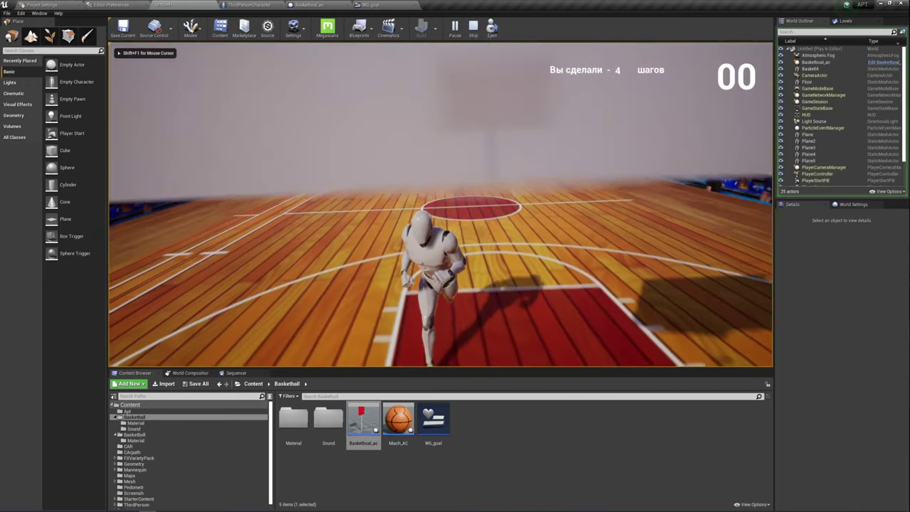
{"action": "key", "text": "w"}
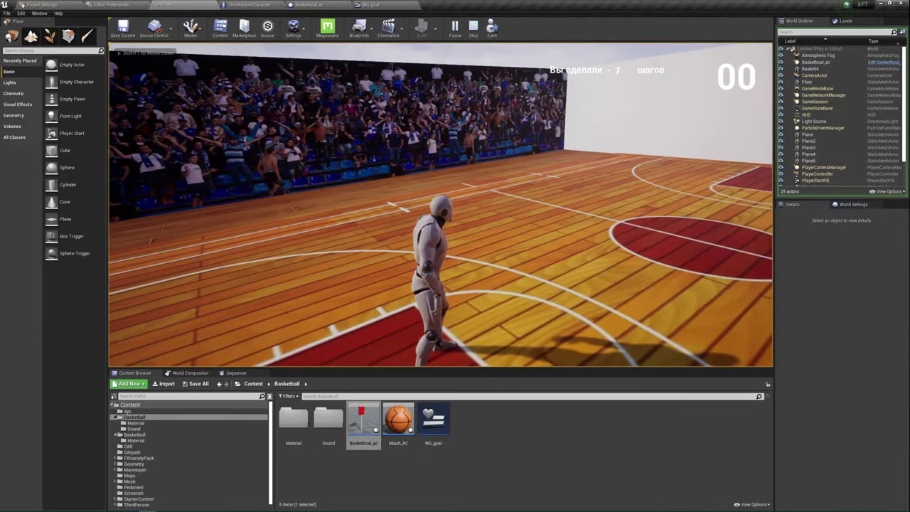
{"action": "key", "text": "w"}
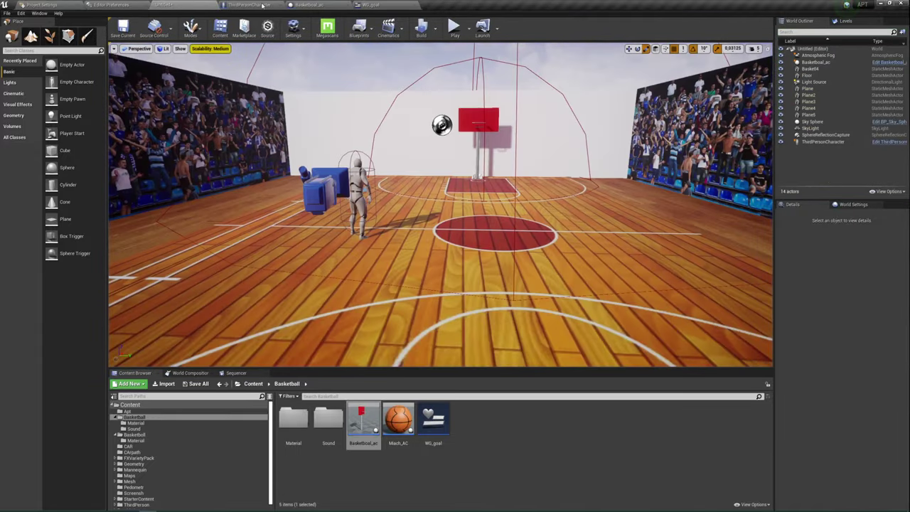
{"action": "left_click", "coordinate": [310, 5]}
Enable Hidden in Game on the Sphere and Sphere1 triggers, recompile, and launch Play.
{"action": "left_click", "coordinate": [171, 55]}
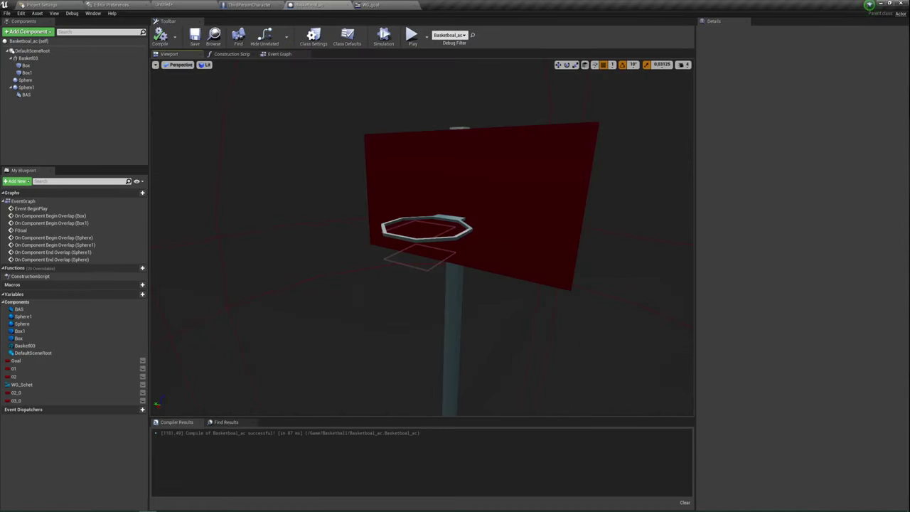
{"action": "left_click", "coordinate": [25, 80]}
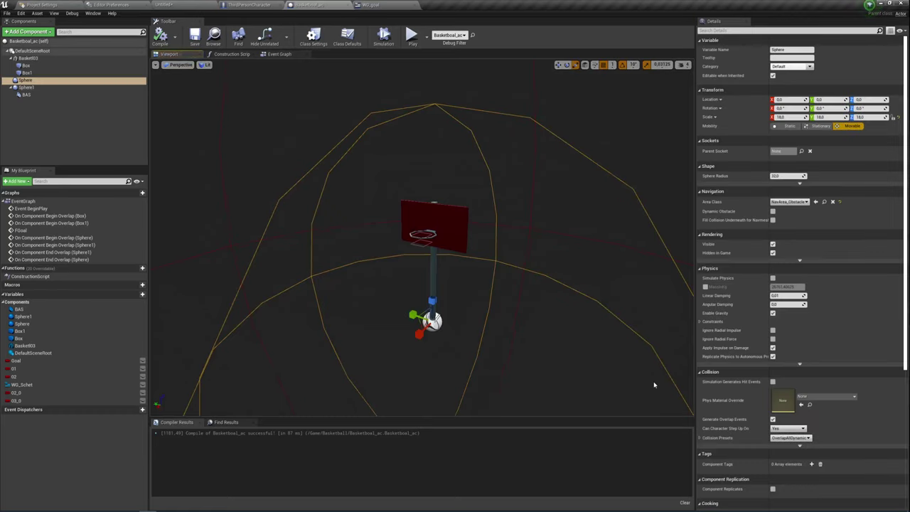
{"action": "scroll", "coordinate": [789, 342], "scroll_direction": "down", "scroll_amount": 2}
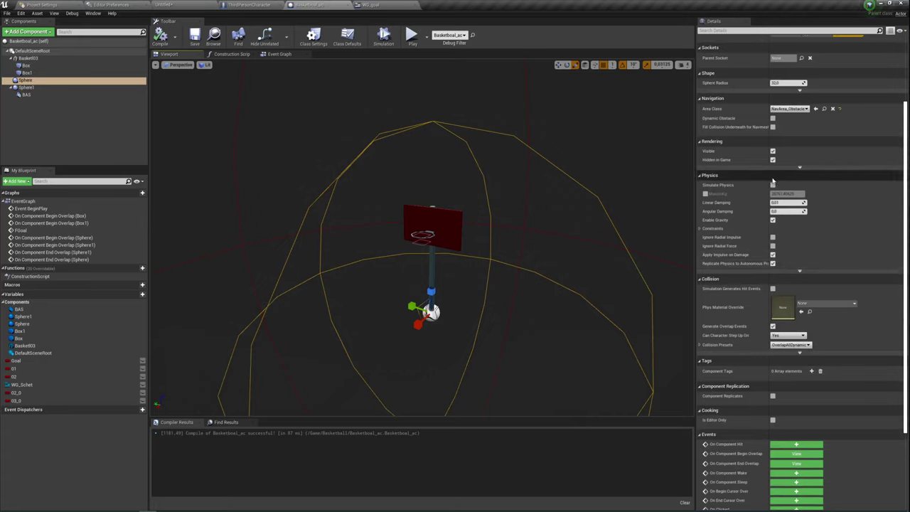
{"action": "left_click", "coordinate": [773, 160]}
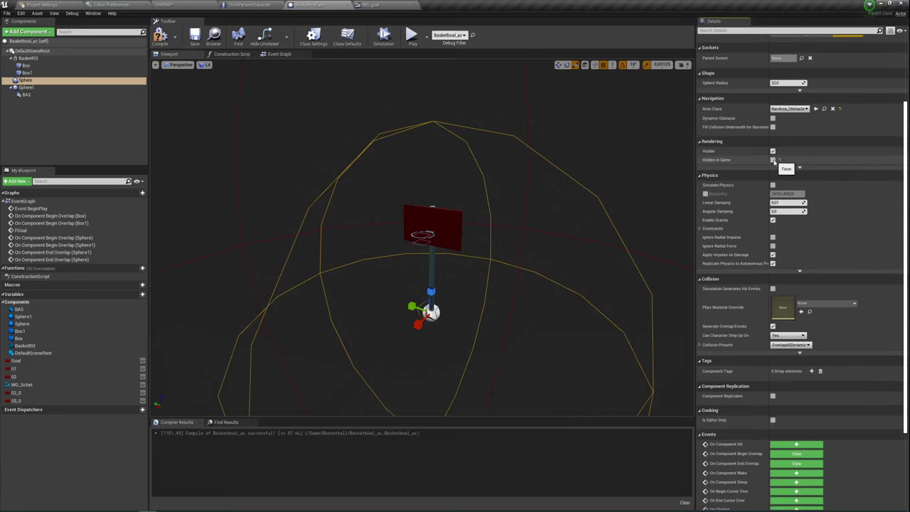
{"action": "scroll", "coordinate": [469, 188], "scroll_direction": "down", "scroll_amount": 3}
{"action": "left_click", "coordinate": [502, 135]}
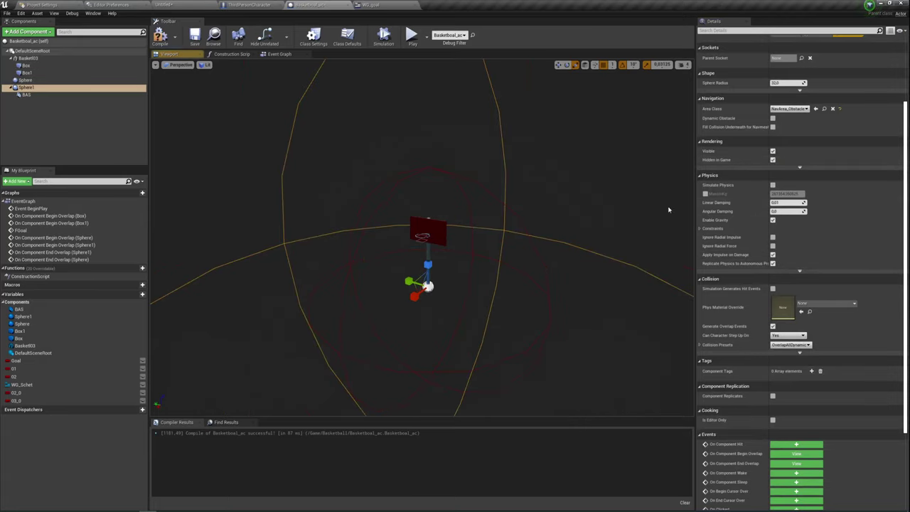
{"action": "left_click", "coordinate": [773, 160]}
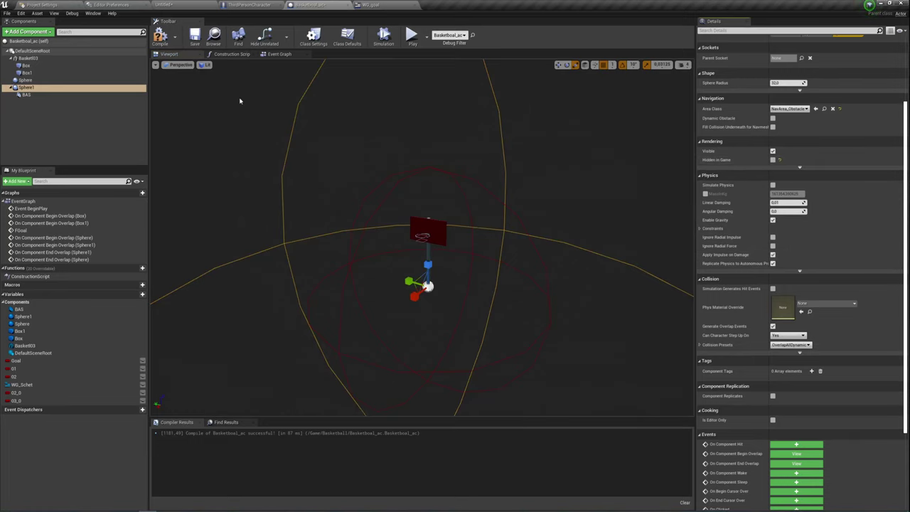
{"action": "left_click", "coordinate": [167, 37]}
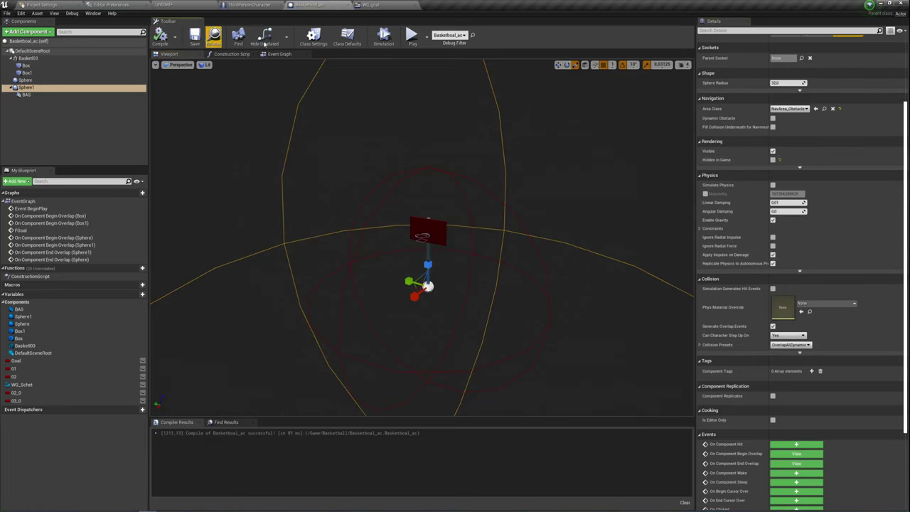
{"action": "left_click", "coordinate": [412, 36]}
Walk across the court and shoot balls at the hoop until steps reach 9.
{"action": "left_click", "coordinate": [429, 145]}
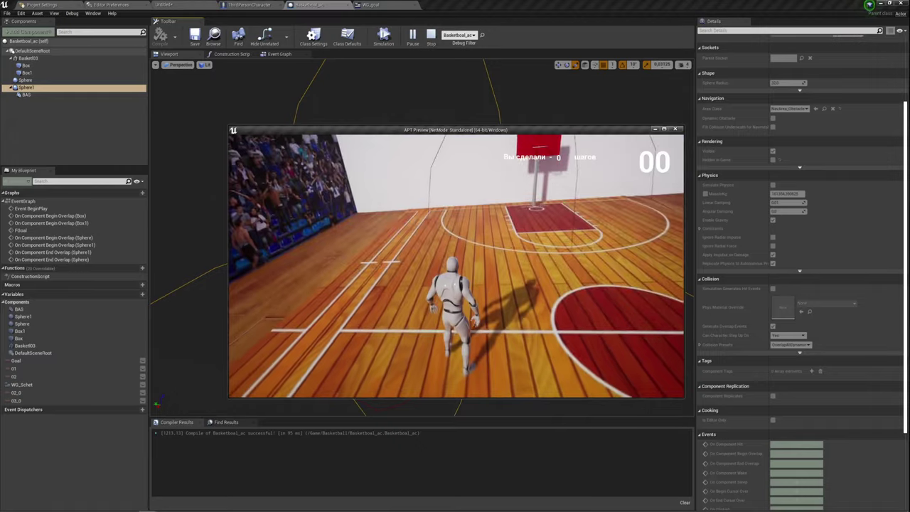
{"action": "key", "text": "w"}
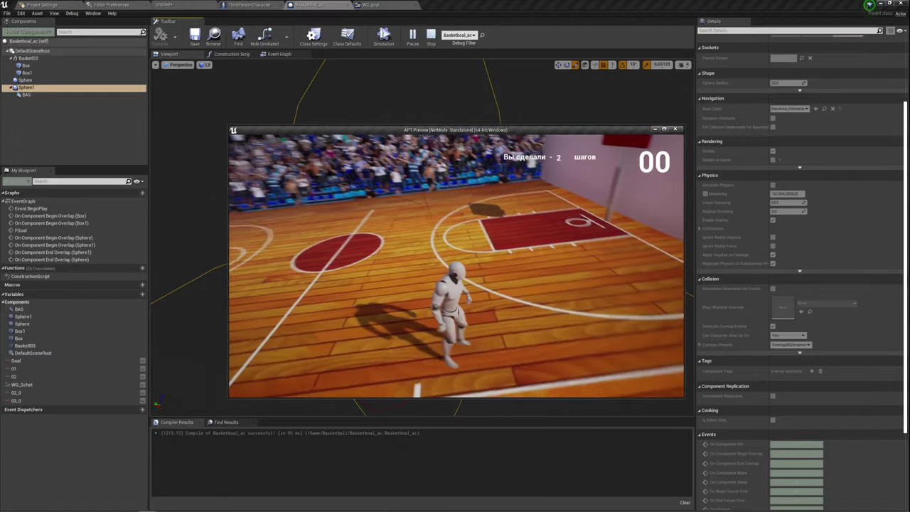
{"action": "key", "text": "w"}
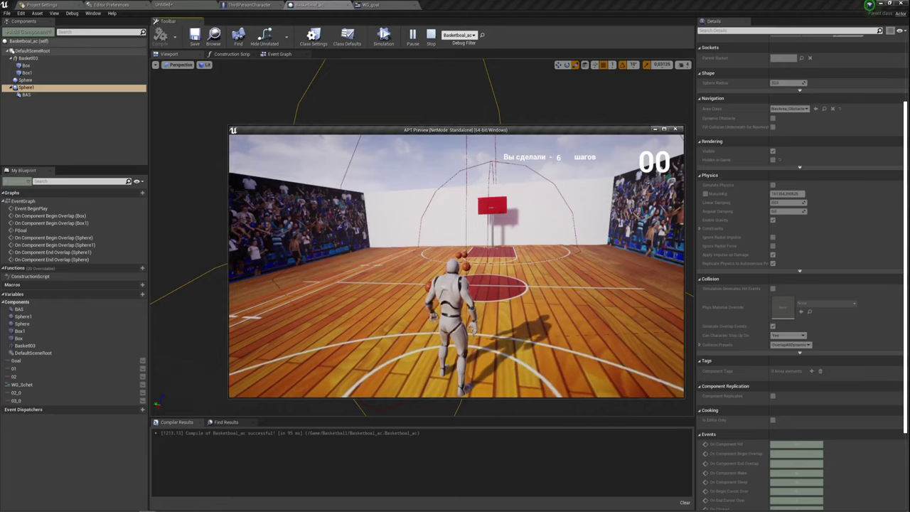
{"action": "key", "text": "w"}
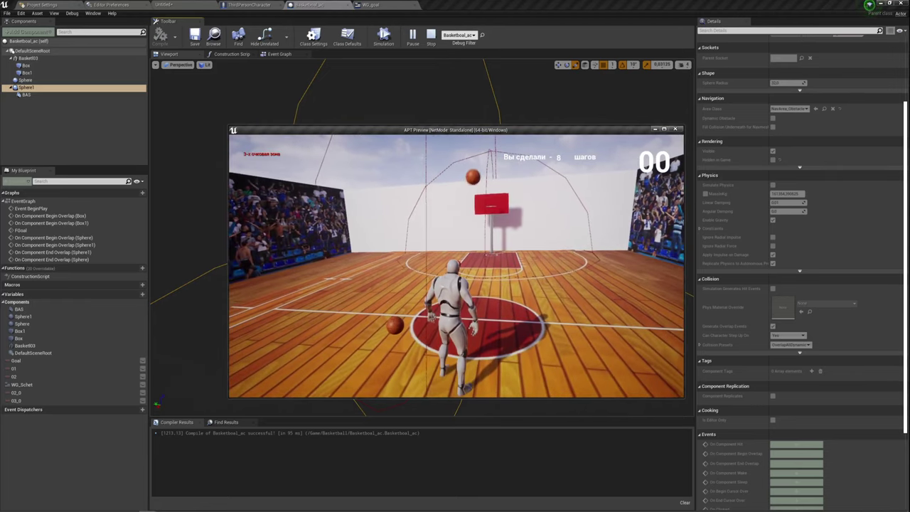
{"action": "key", "text": "w"}
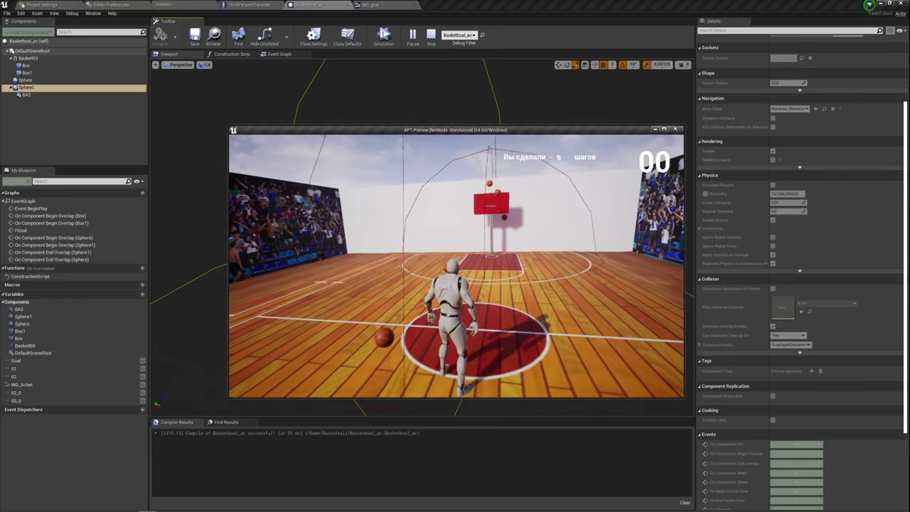